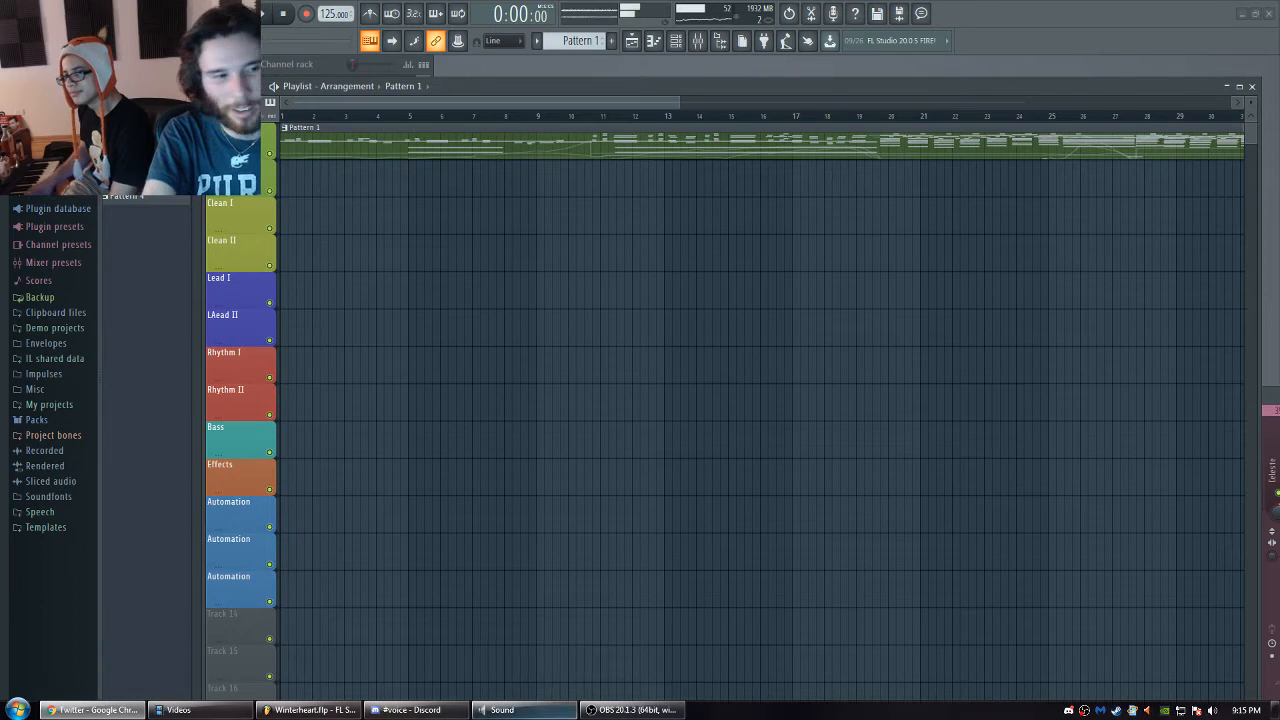
left_click(564, 711)
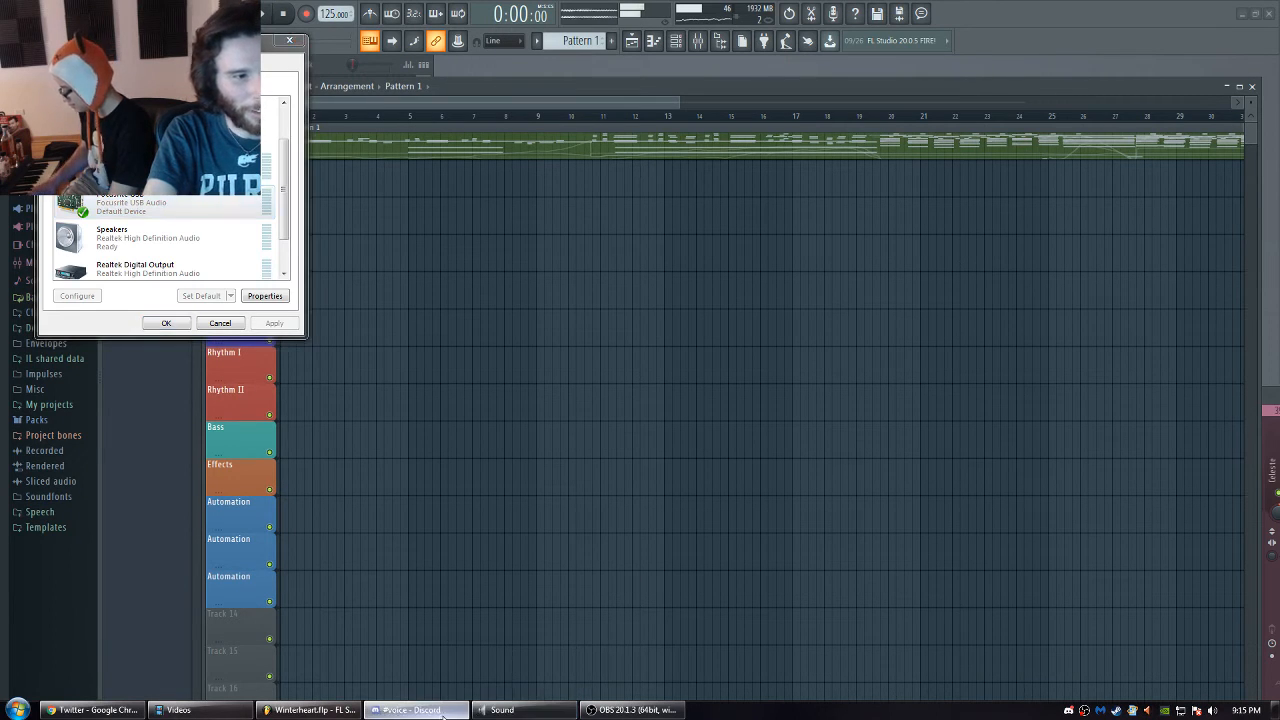
left_click(632, 710)
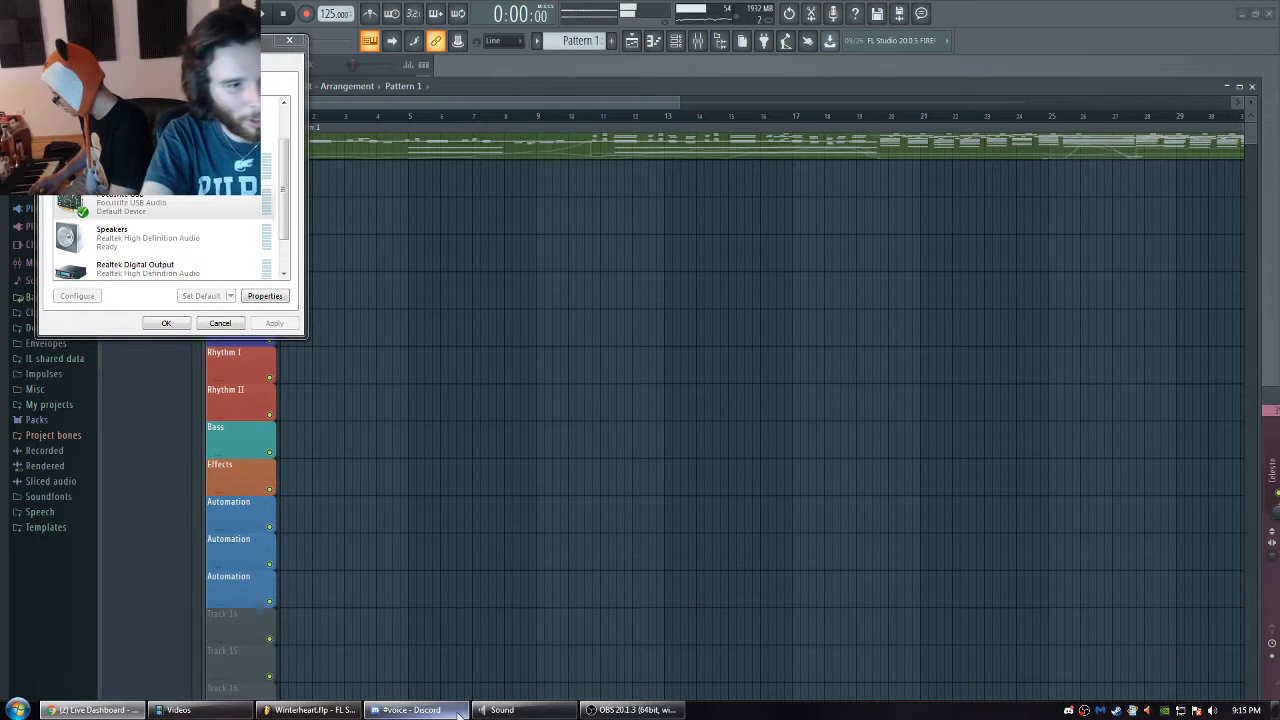
left_click(405, 711)
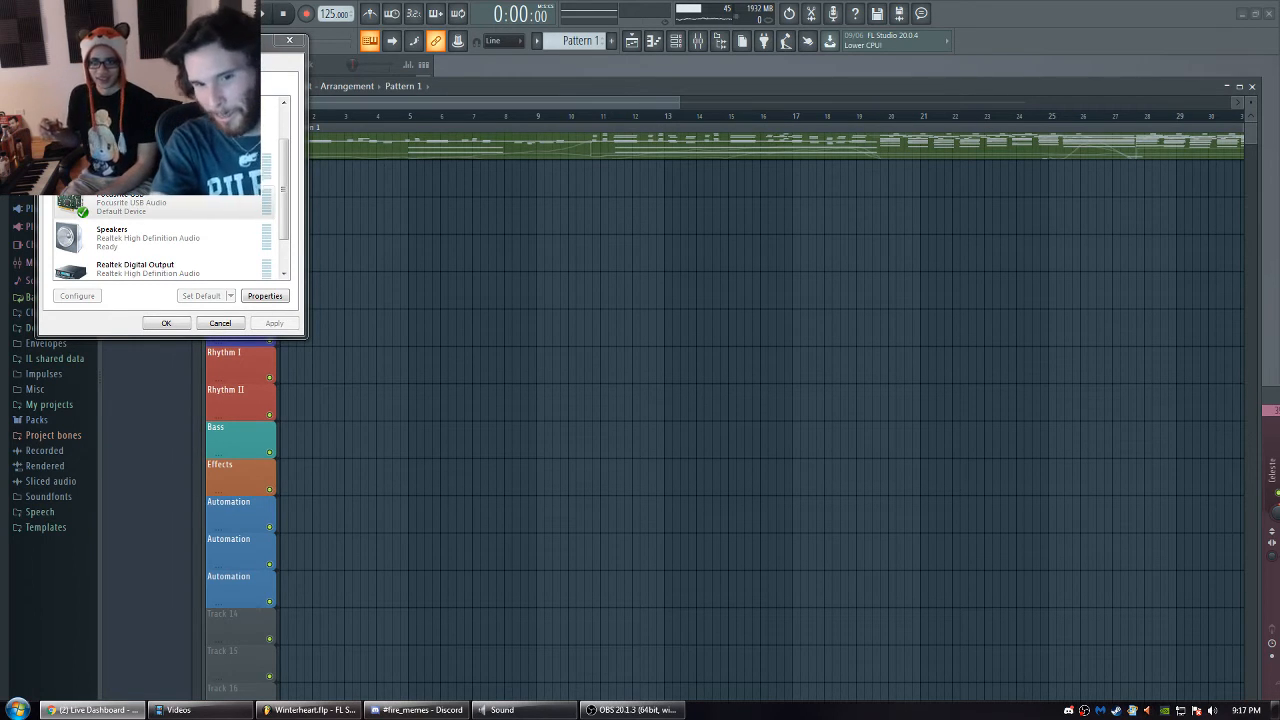
left_click(635, 710)
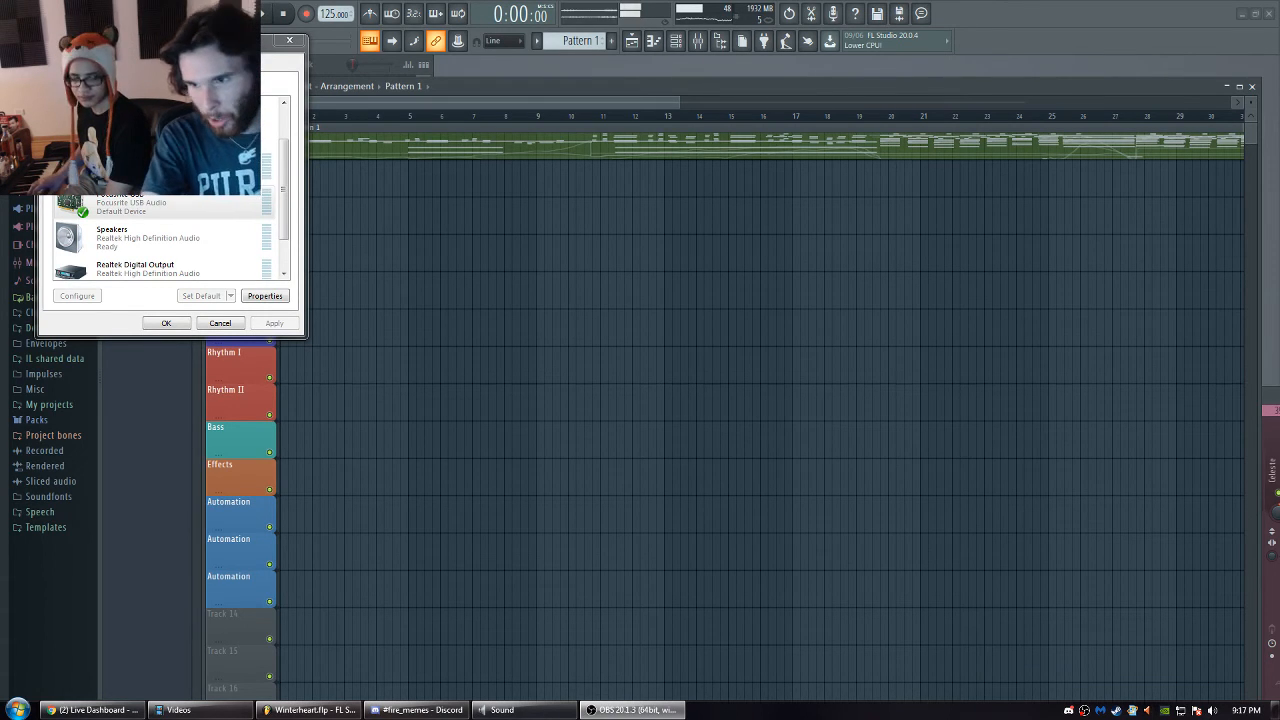
key("alt+Tab")
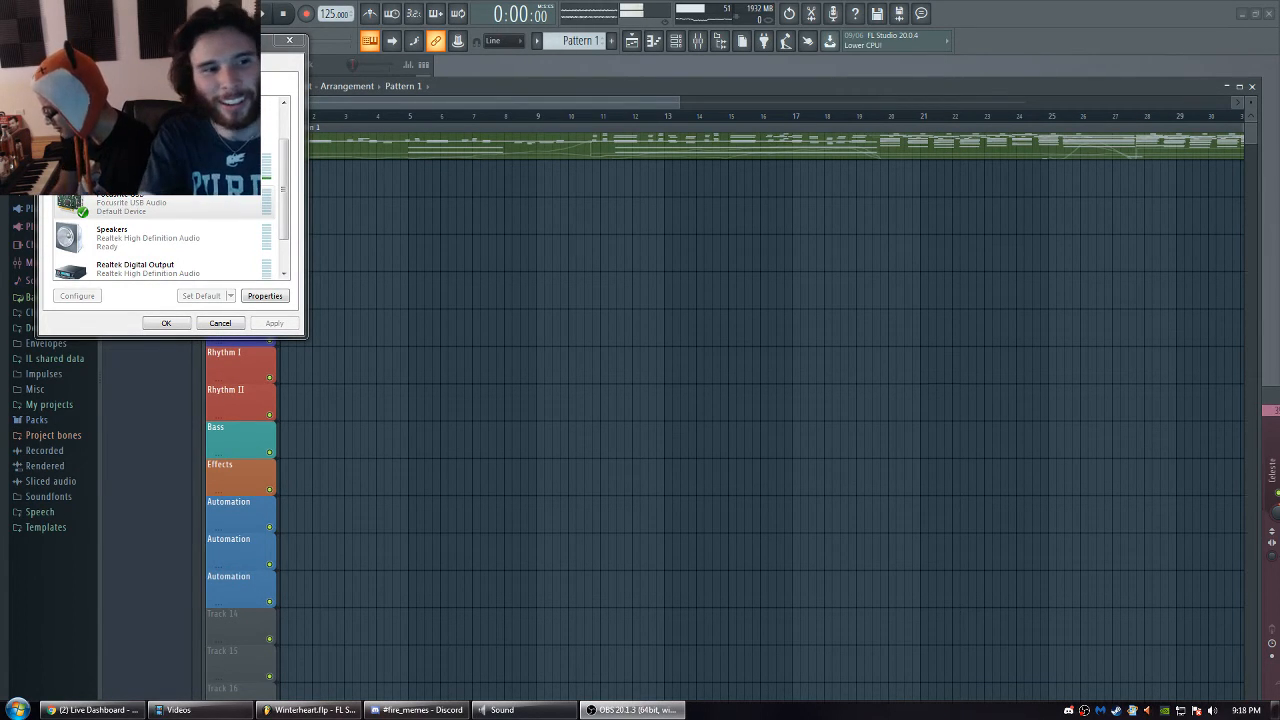
left_click(942, 86)
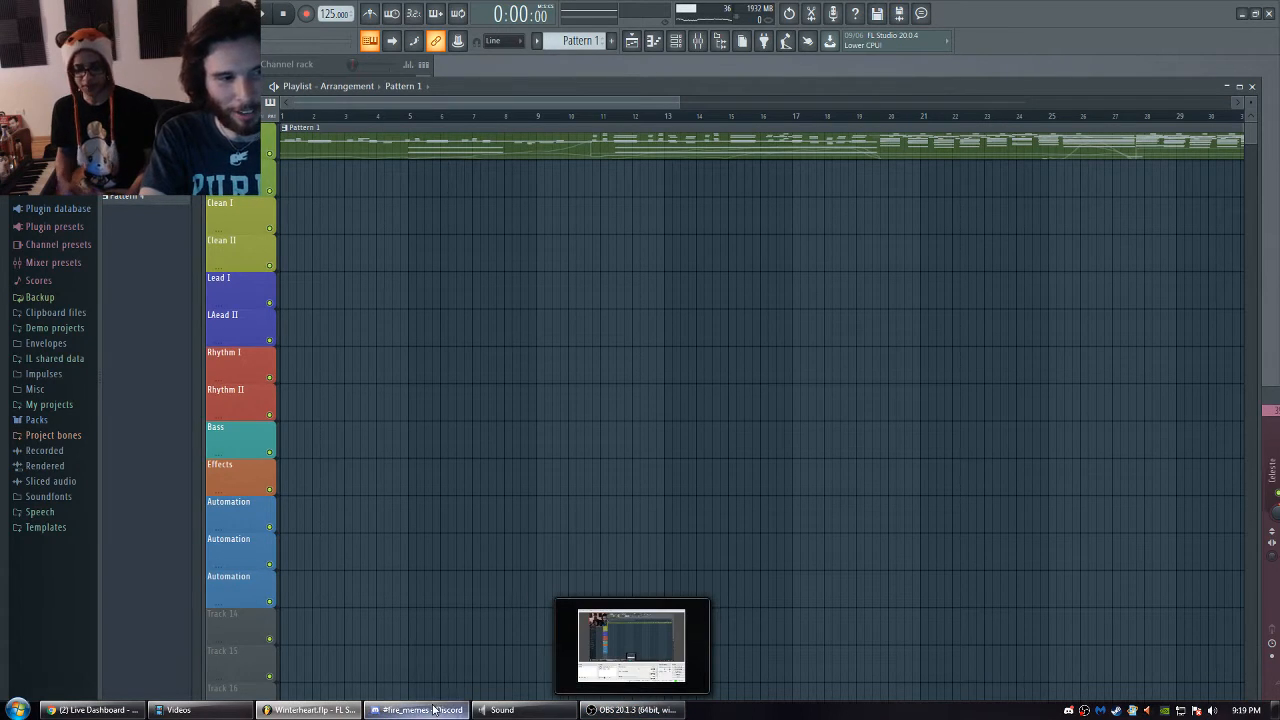
mouse_move(433, 710)
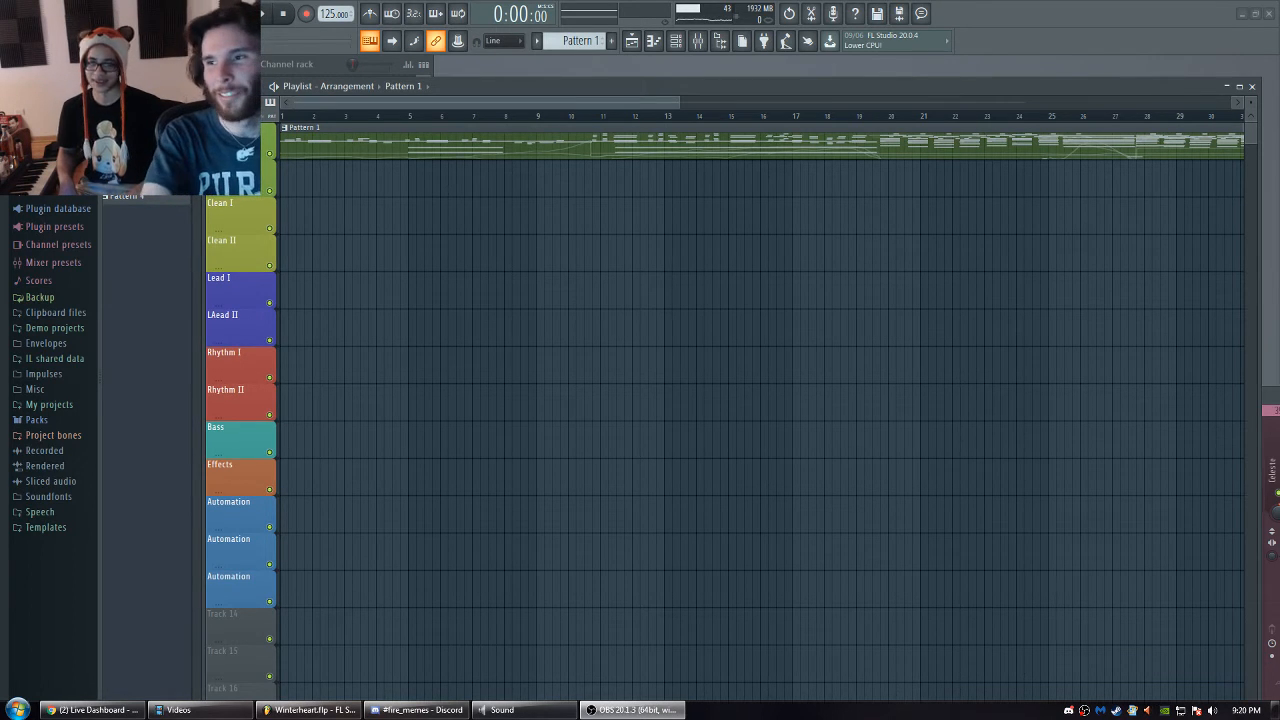
key("alt+Tab")
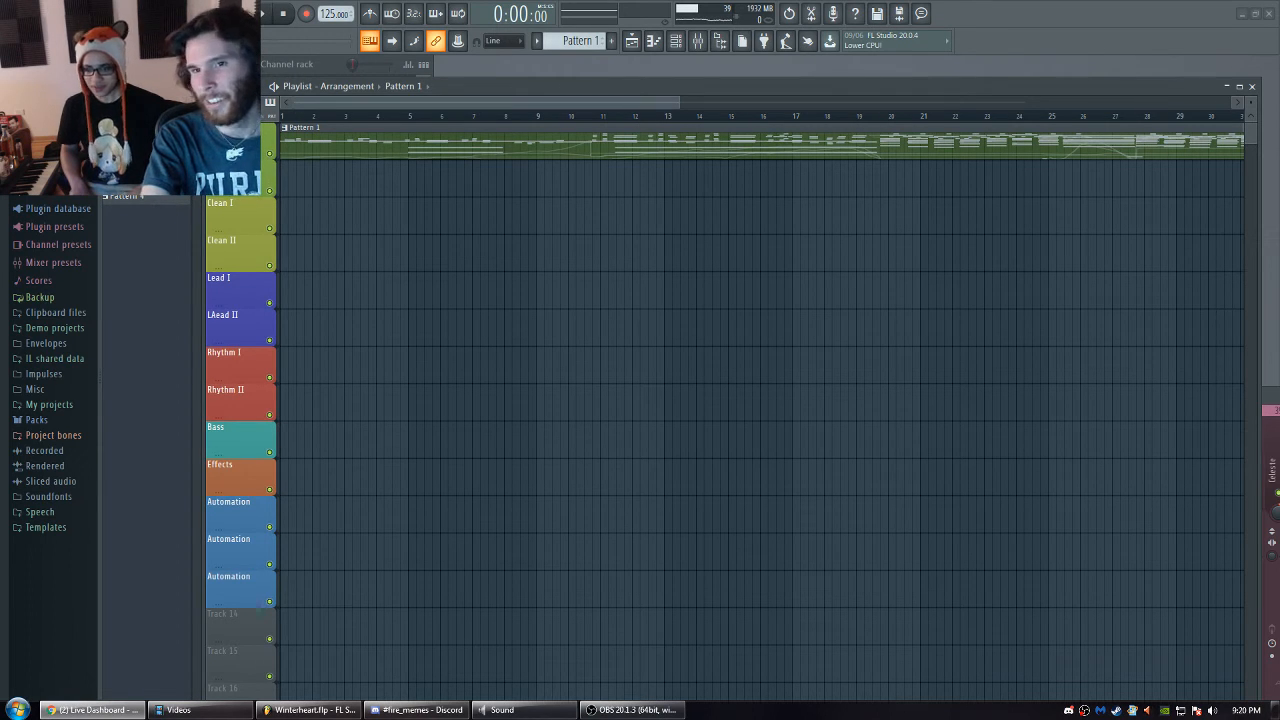
left_click(130, 303)
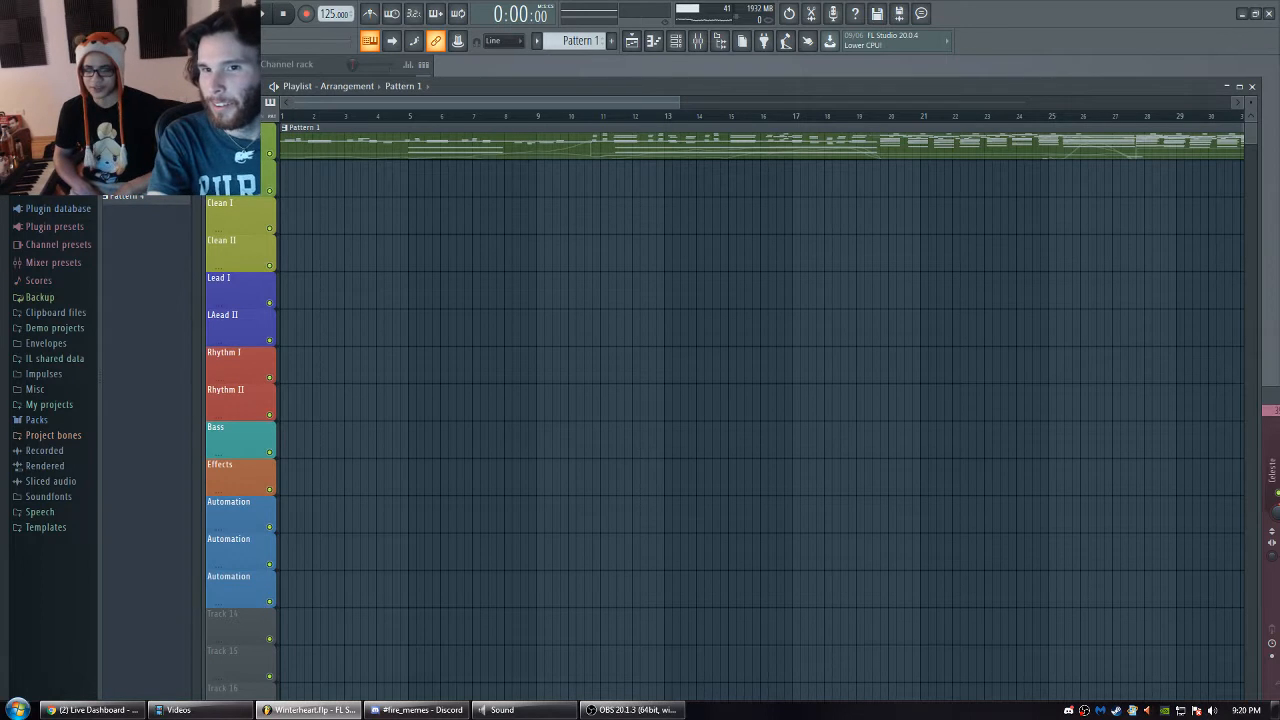
key("alt+Tab")
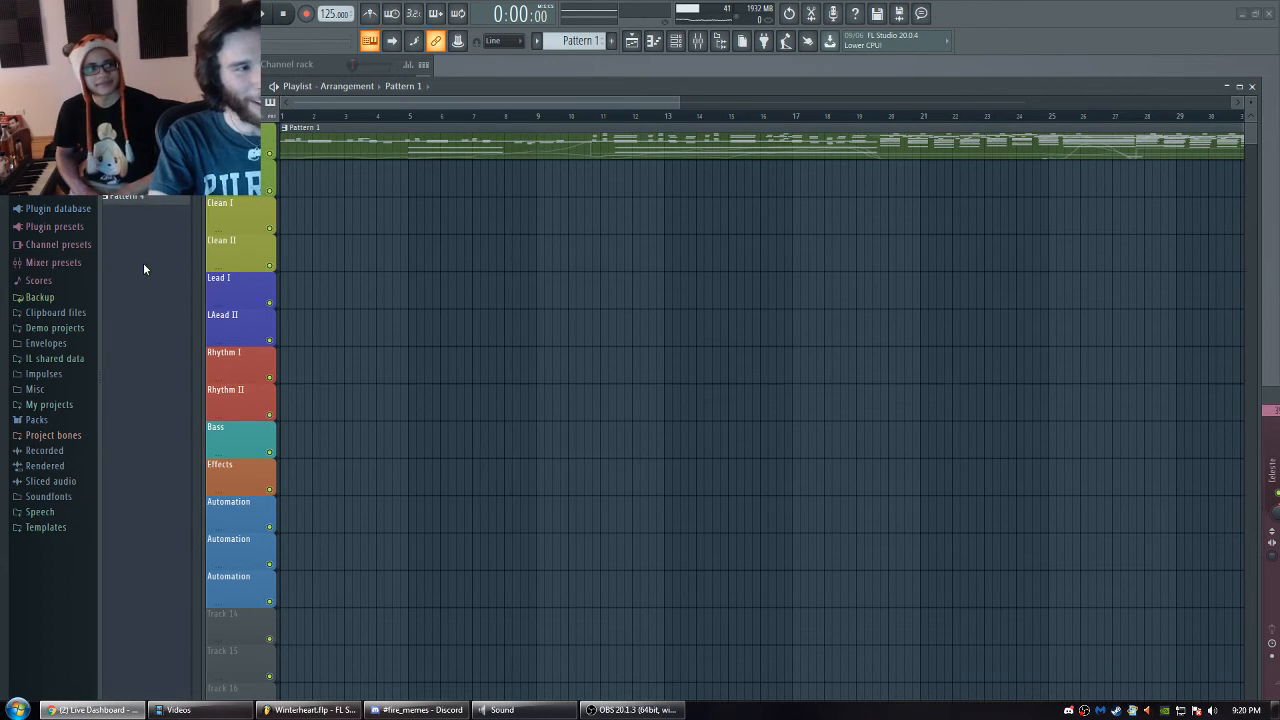
key("alt+Tab")
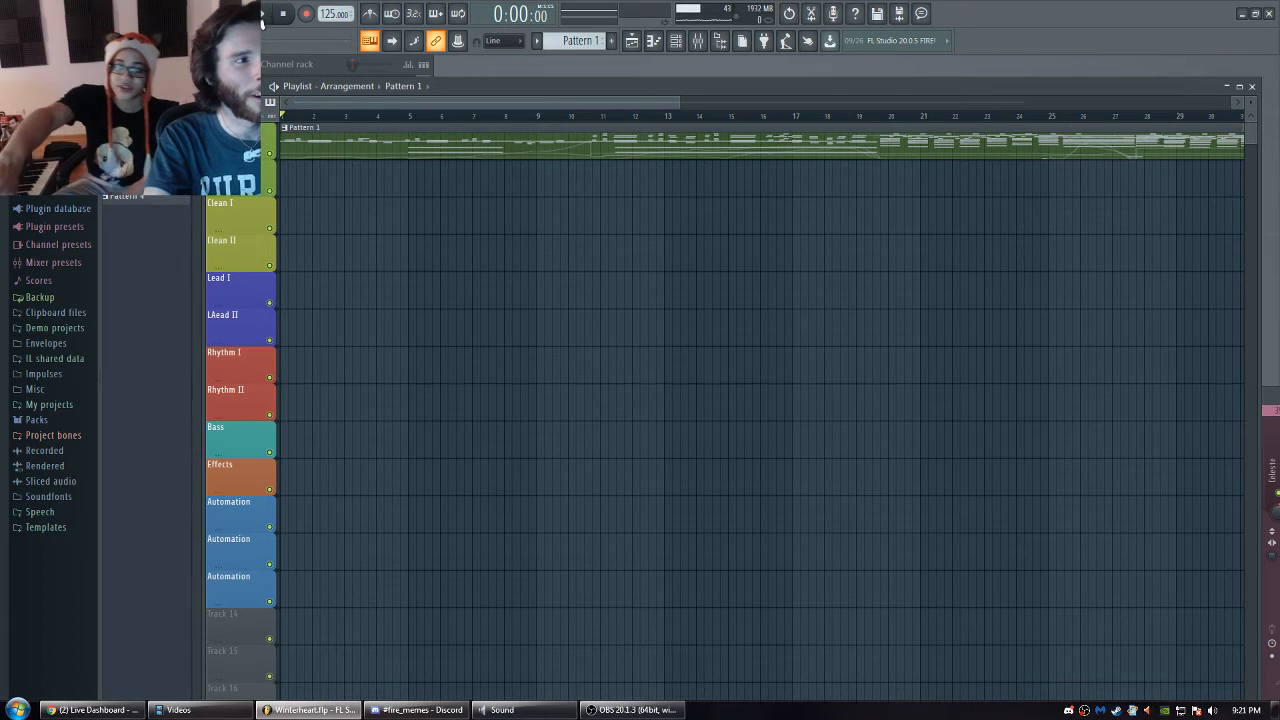
- Play the song and open the Piano channel's notes in the piano roll, moving the Playlist aside and the piano roll into full view
left_click(266, 16)
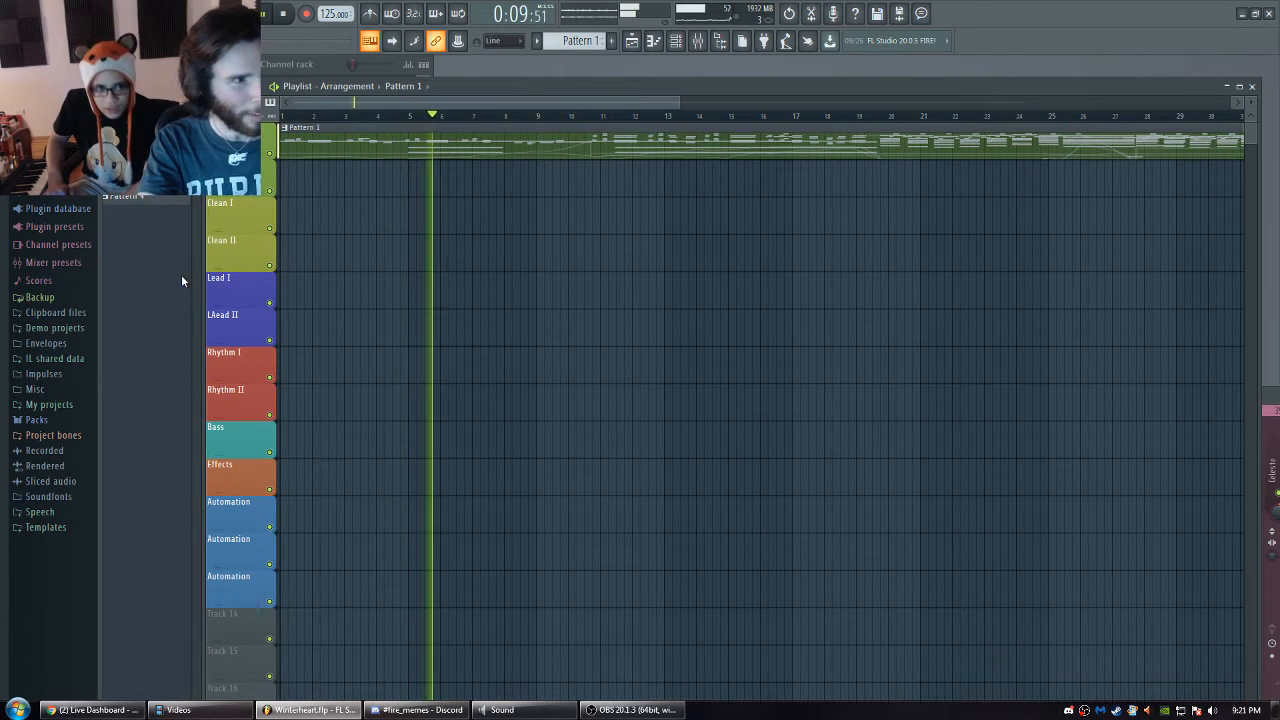
left_click_drag(749, 85, 1025, 264)
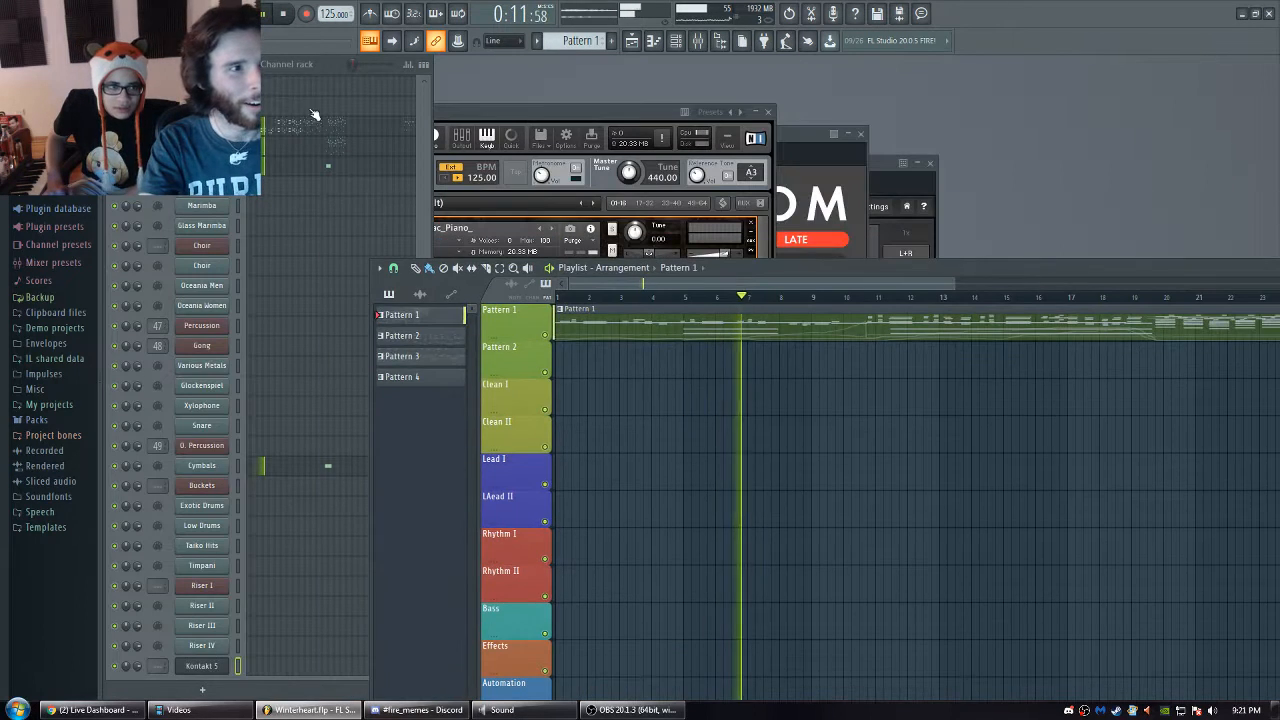
left_click(310, 128)
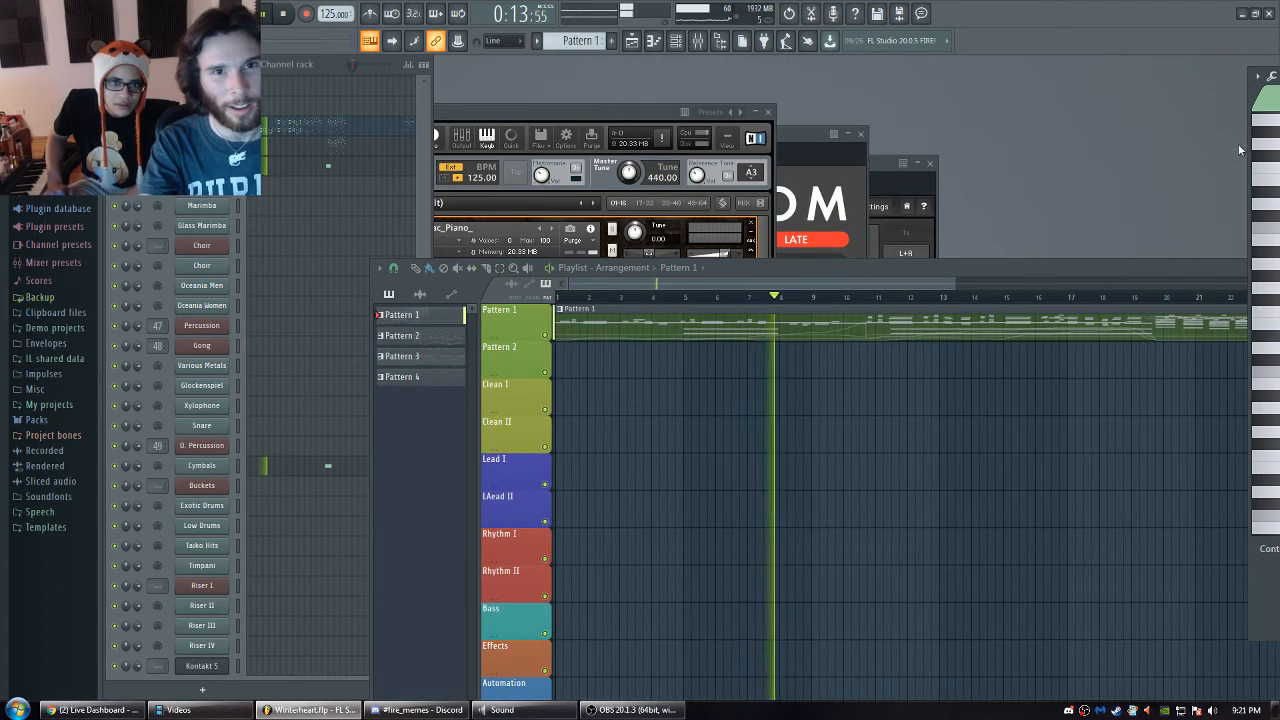
left_click_drag(1248, 152, 836, 151)
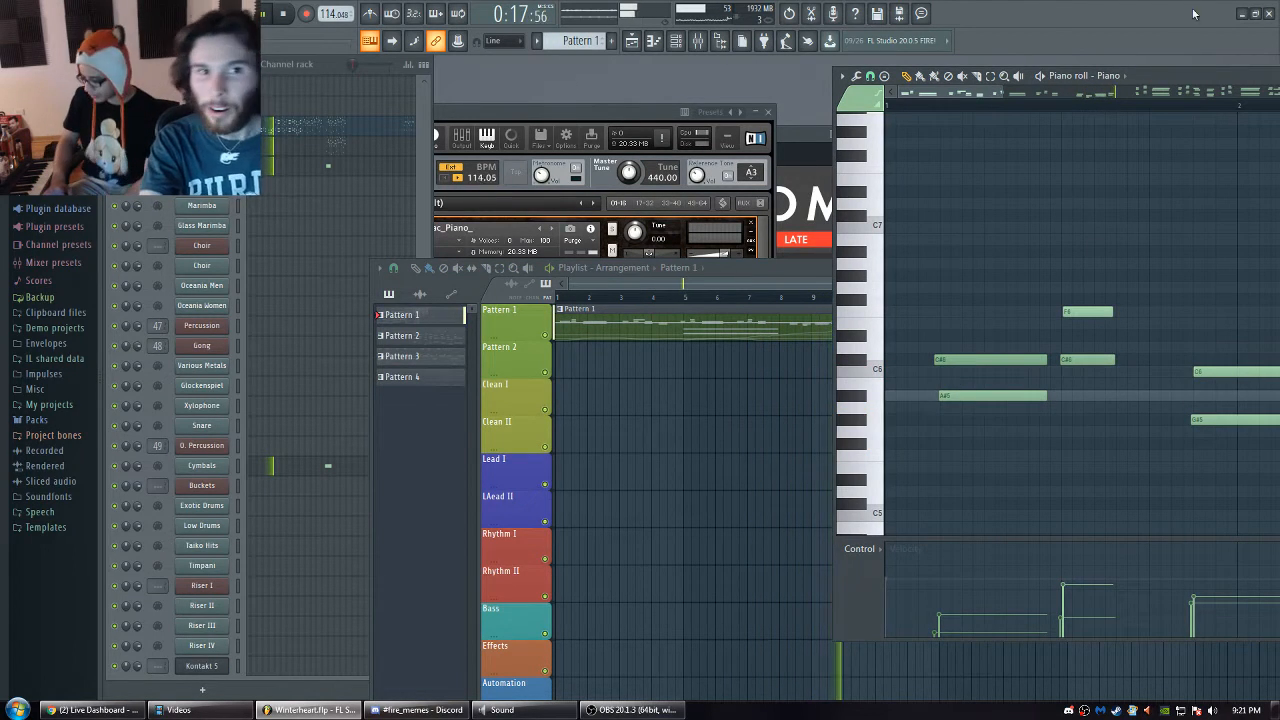
left_click_drag(1191, 75, 706, 105)
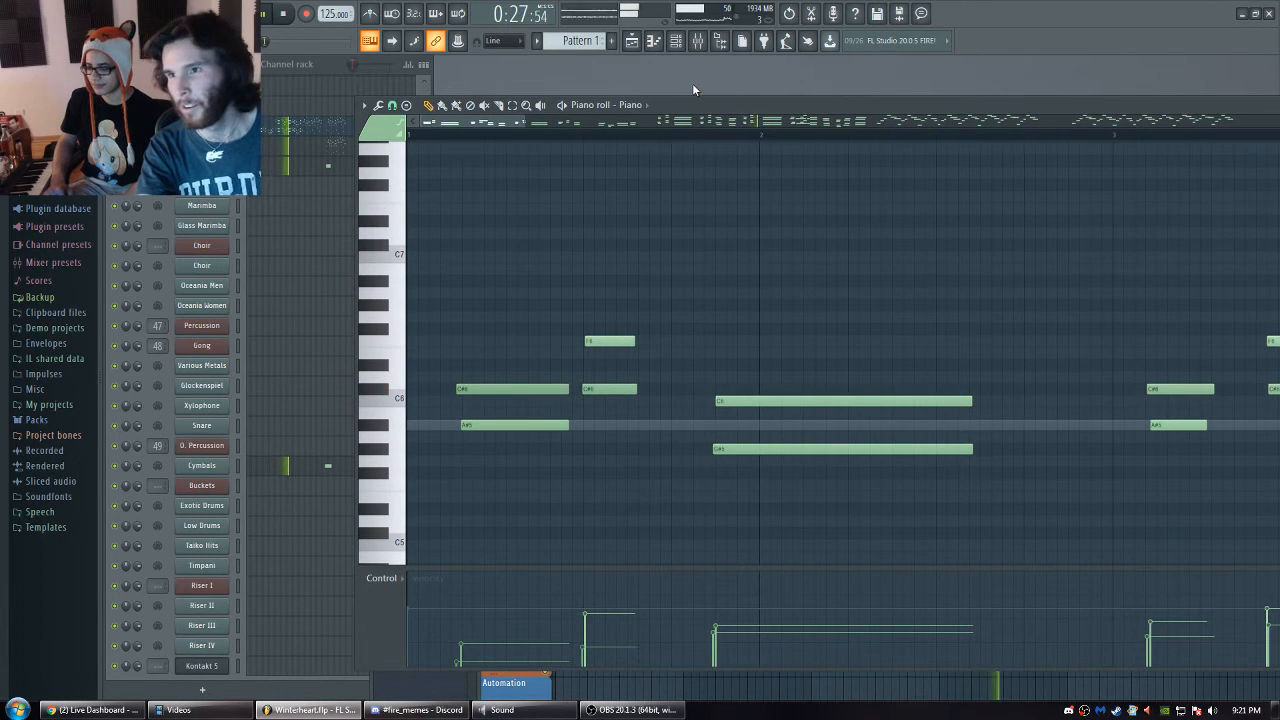
- Examine the Piano notes across the whole pattern in the piano roll during playback, and stop the song
left_click_drag(526, 121, 1270, 124)
left_click_drag(1071, 224, 786, 251)
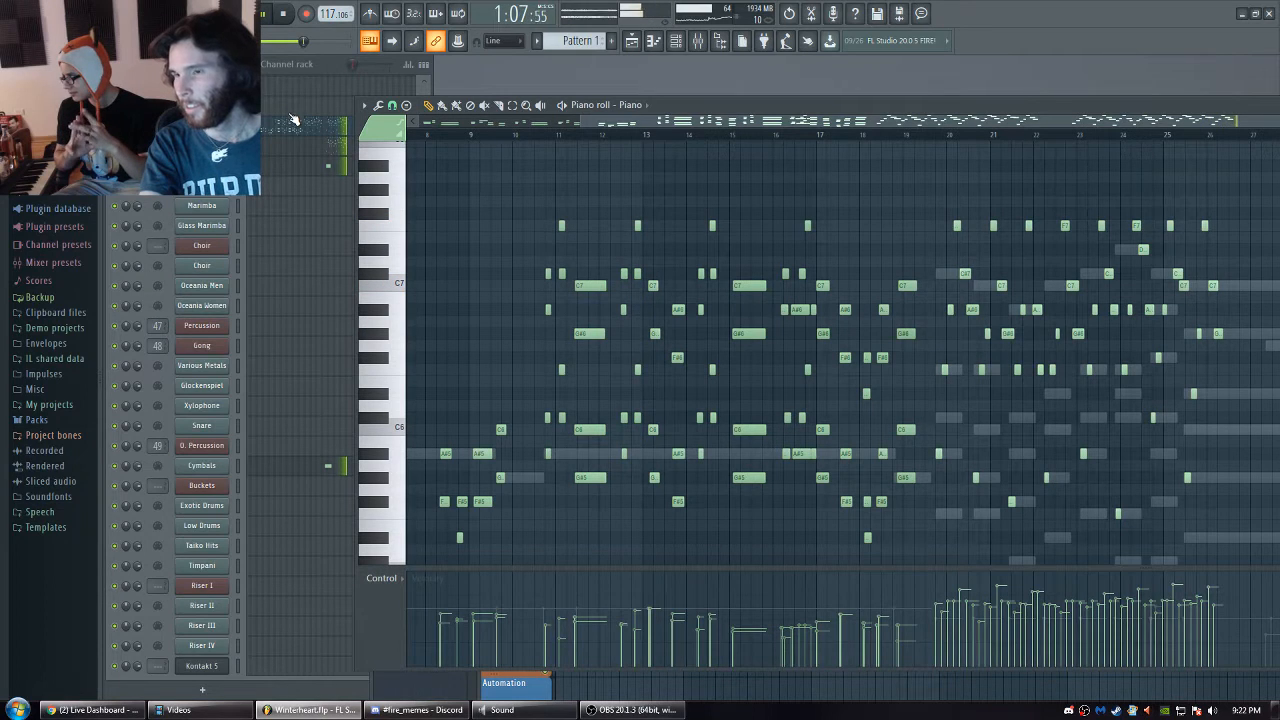
left_click(285, 14)
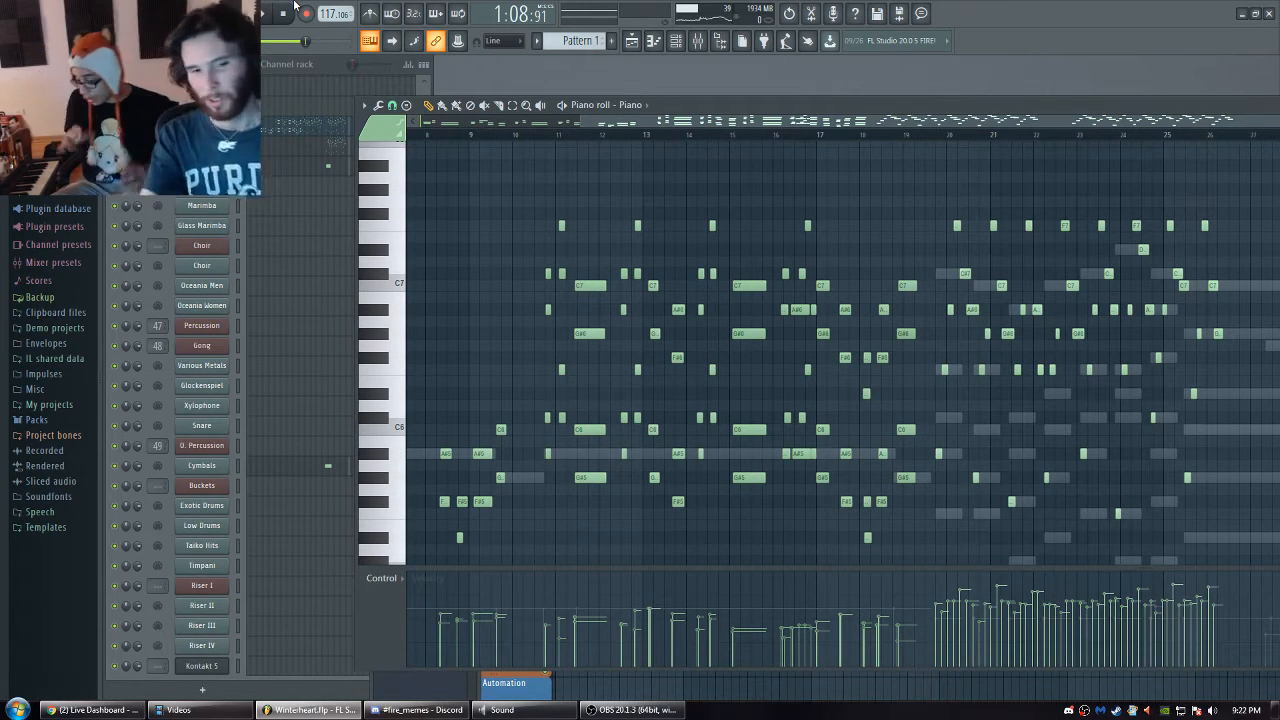
- Find the string channels in the channel rack and open the Legato Violins channel's Kontakt instrument
left_click(408, 84)
left_click(422, 90)
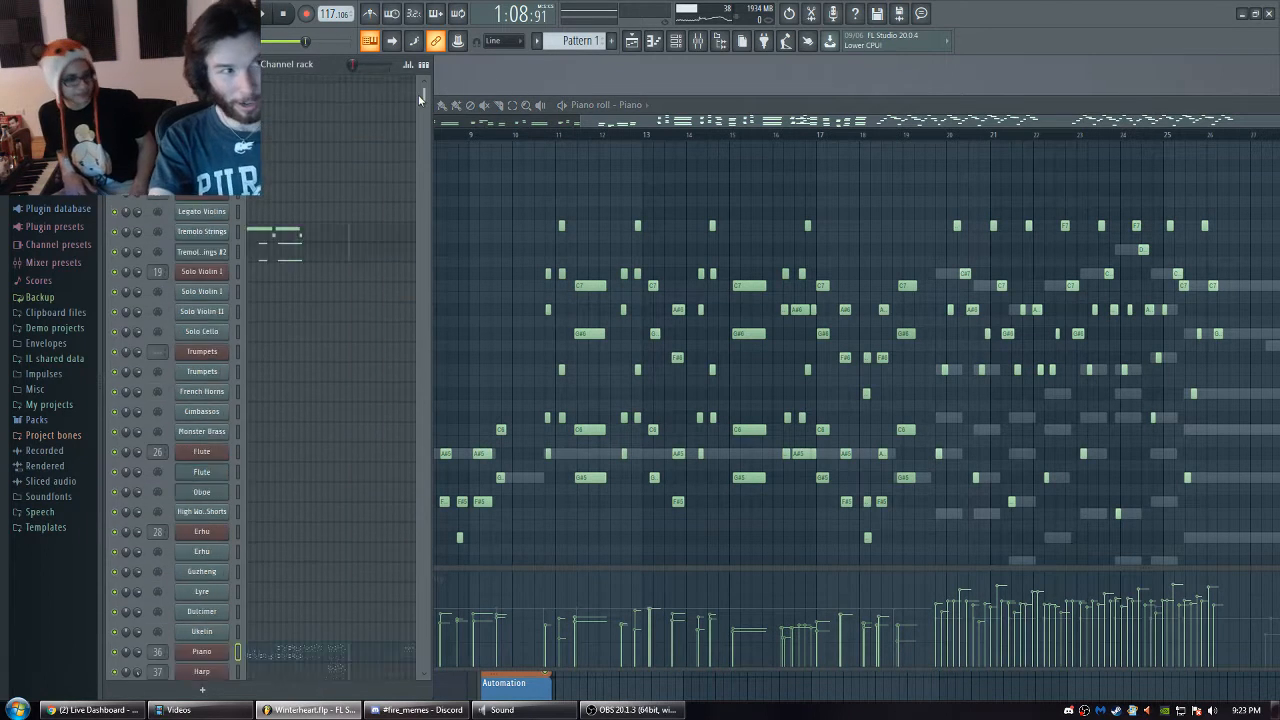
left_click_drag(422, 90, 422, 91)
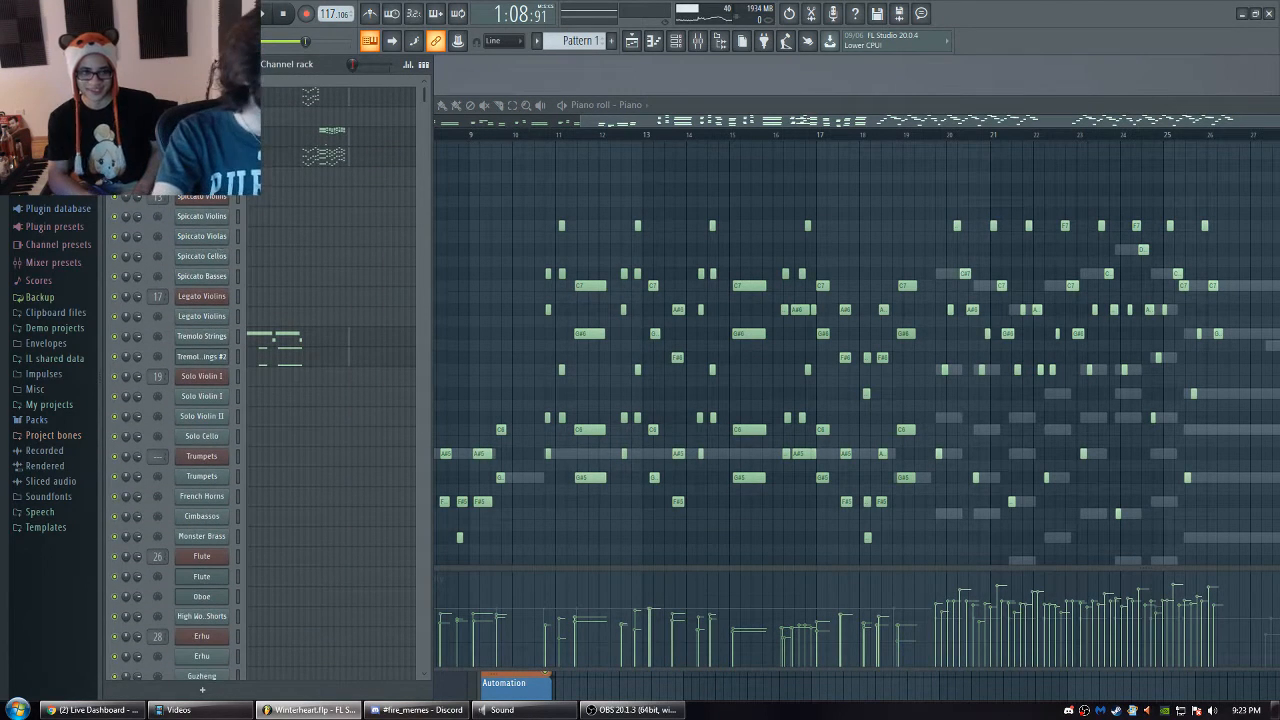
left_click(210, 298)
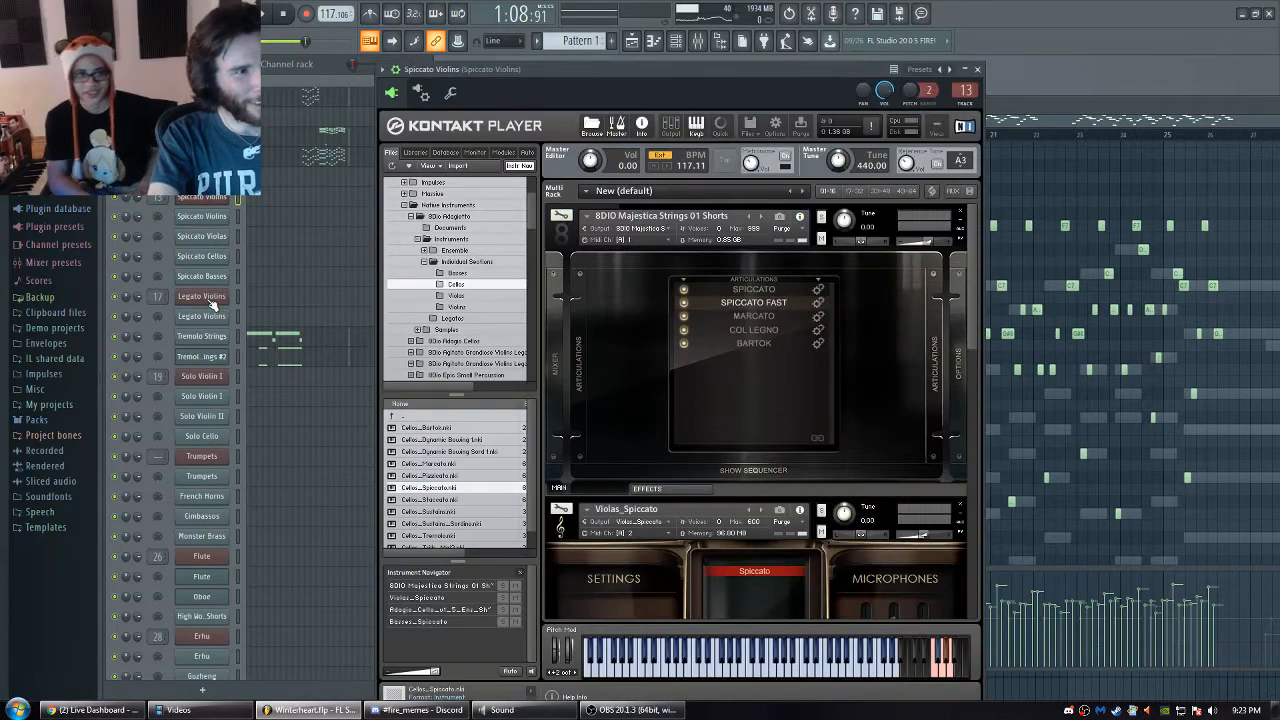
left_click(205, 297)
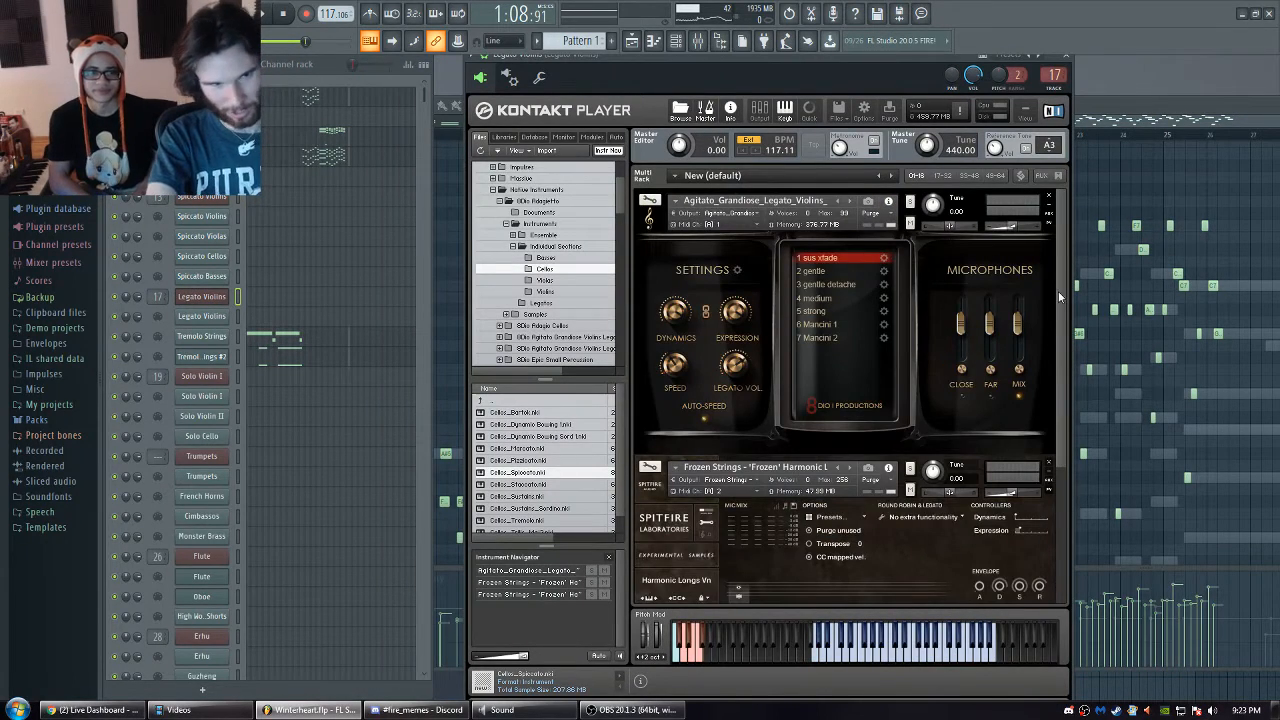
mouse_move(1060, 290)
left_mouse_down()
mouse_move(1068, 423)
mouse_move(1063, 281)
left_mouse_up()
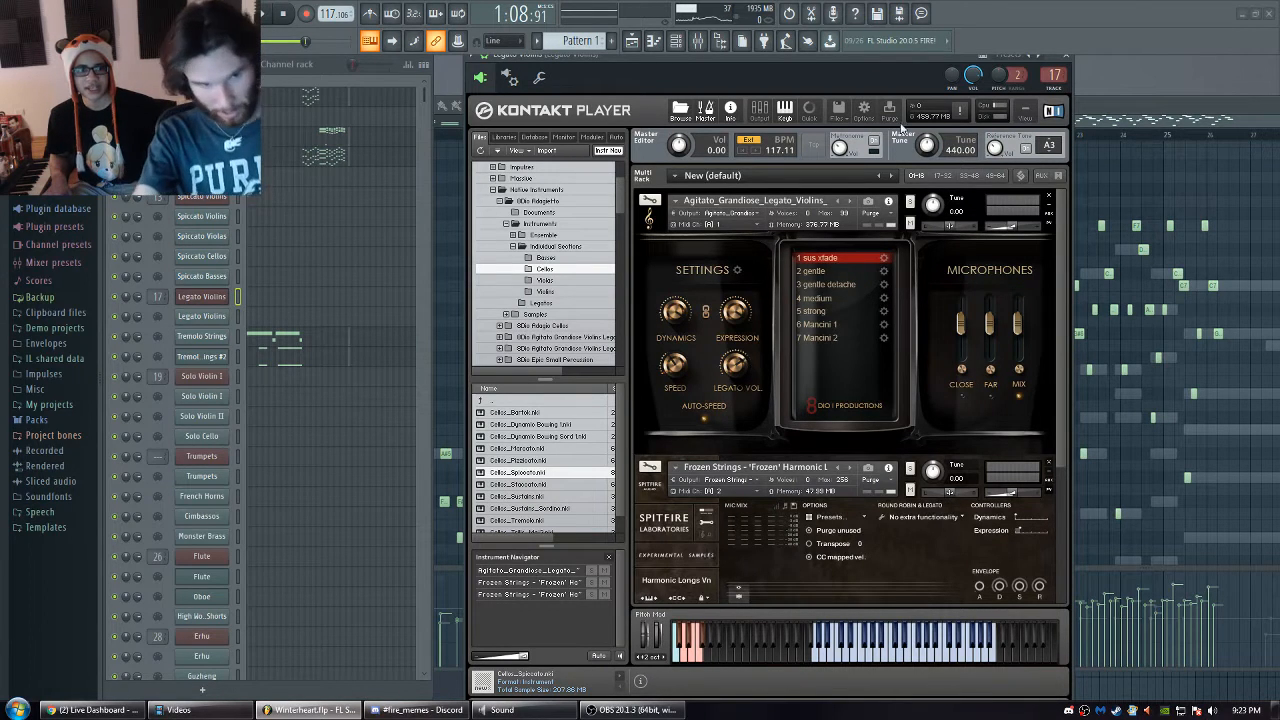
- Bring the piano roll to the front and switch it to the Tremolo Strings channel's notes
left_click(1163, 95)
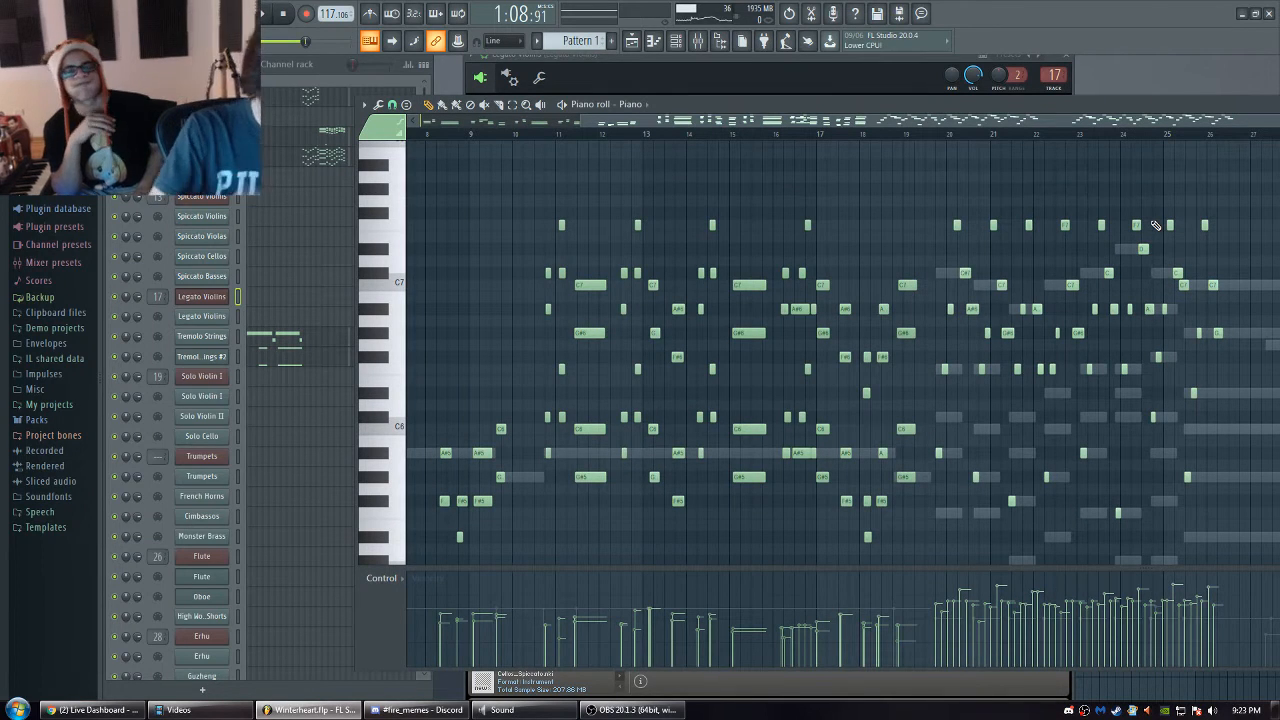
left_click(641, 106)
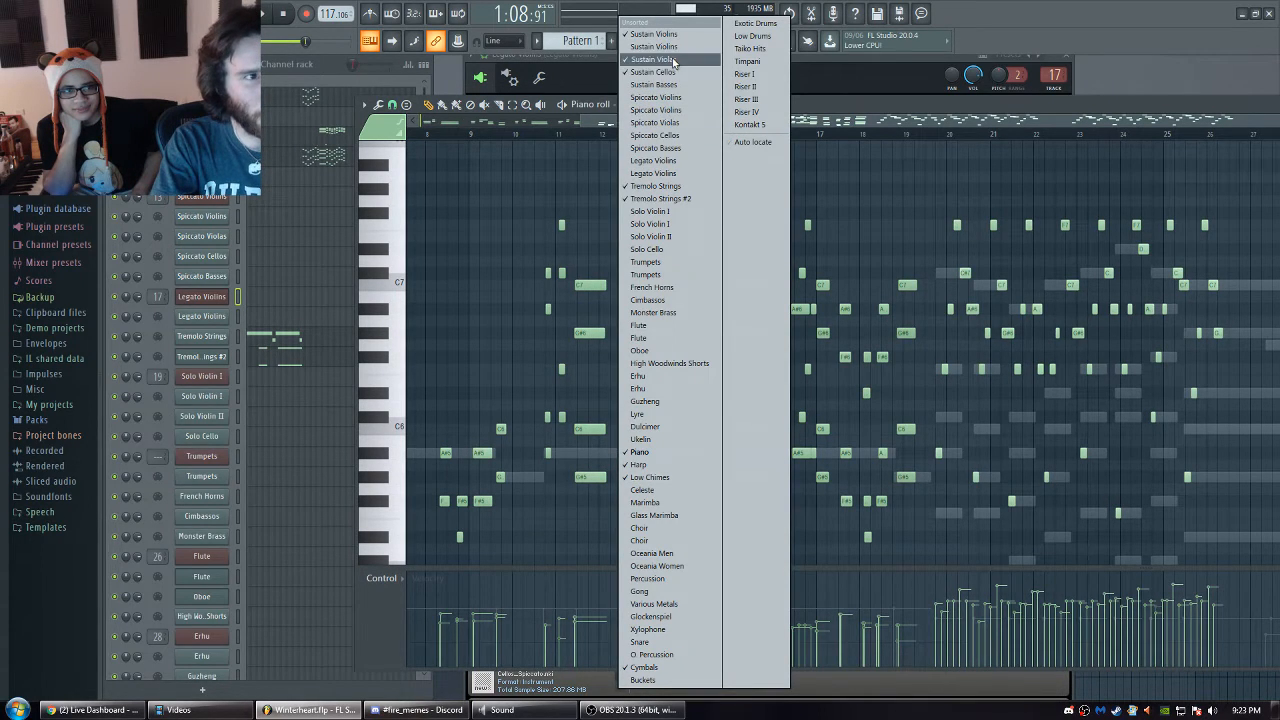
left_click(687, 186)
left_click_drag(821, 320, 797, 256)
- Look over the Tremolo Strings part and switch the piano roll to the Sustain Cellos channel's notes
left_click(648, 106)
left_click(1111, 251)
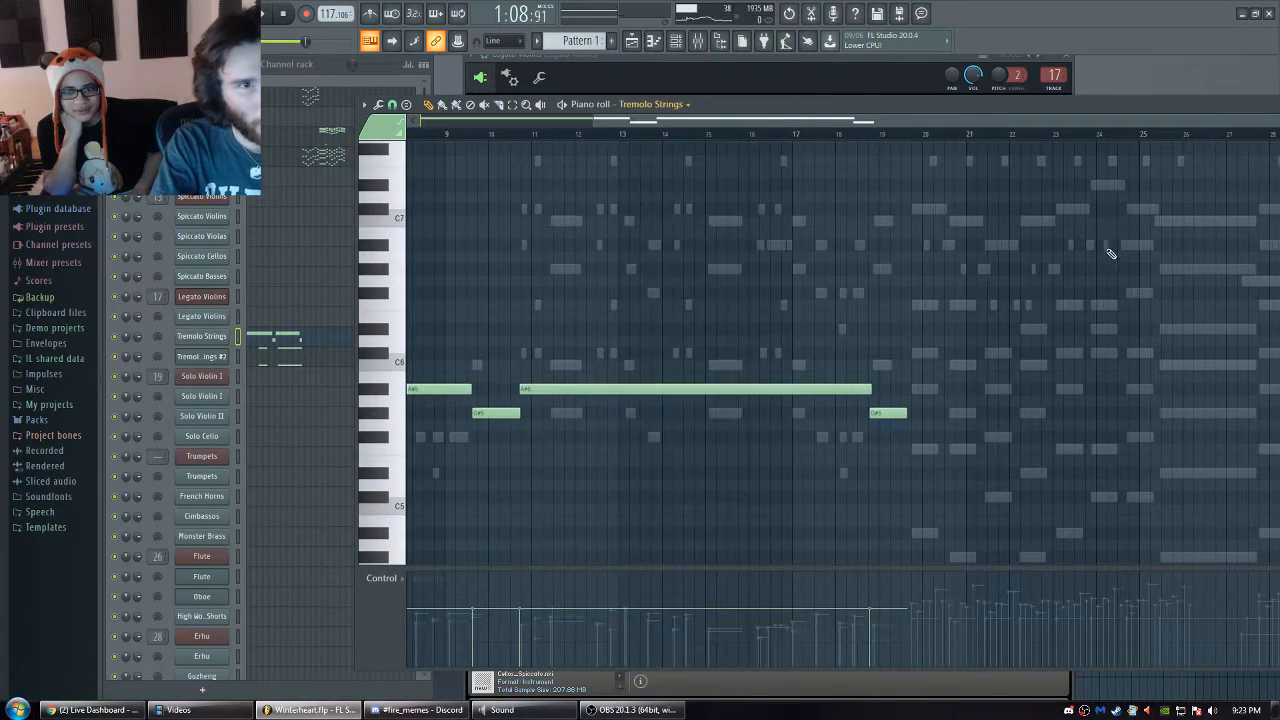
left_click_drag(1111, 251, 716, 183)
left_click(640, 104)
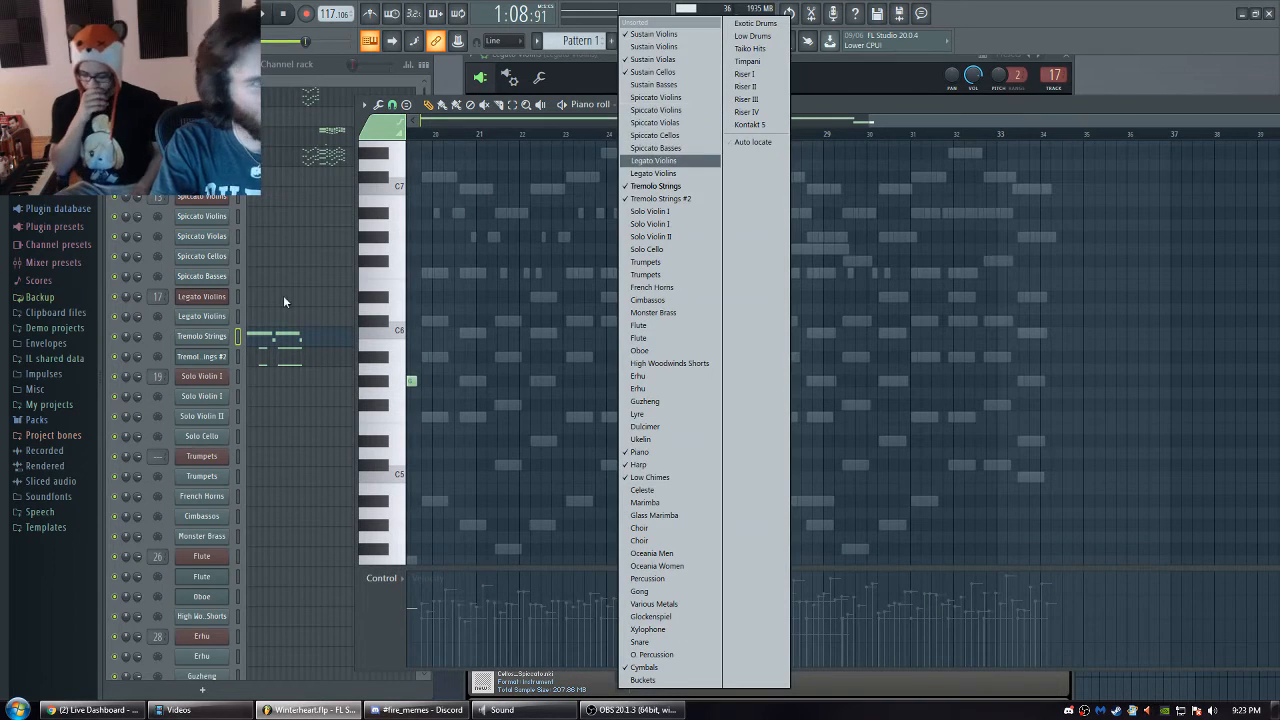
left_click(326, 160)
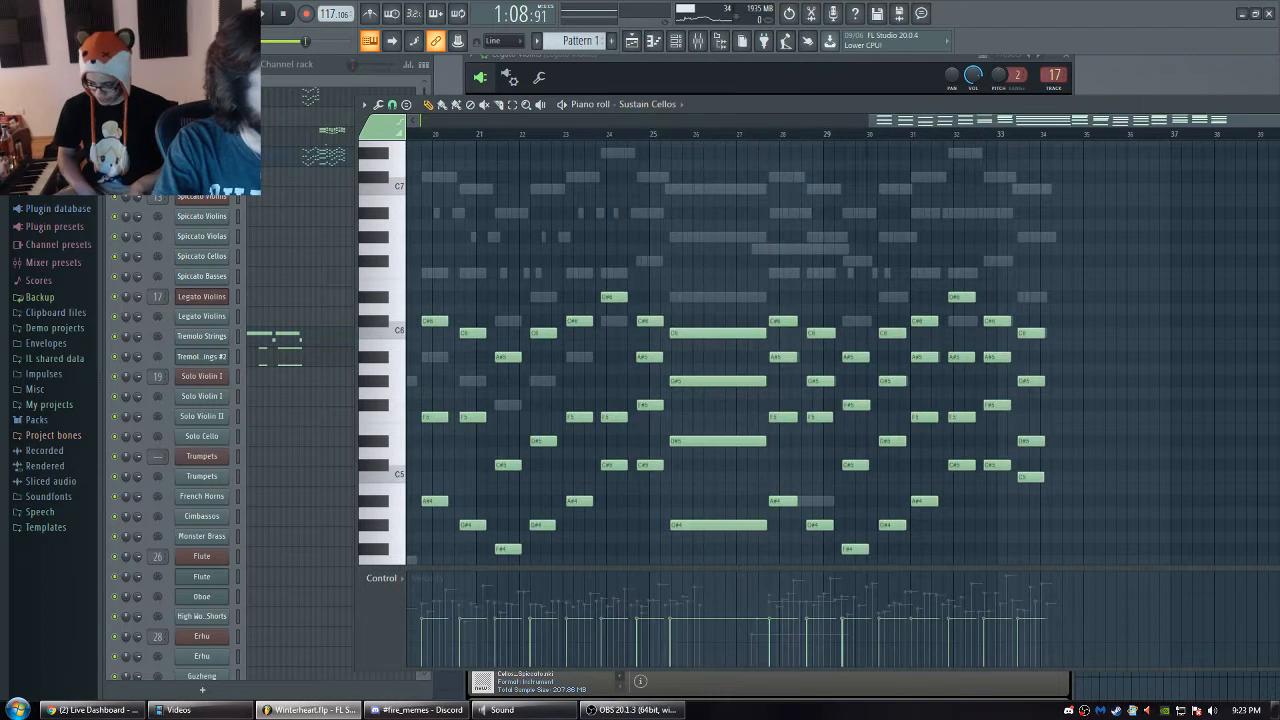
- Open the Sustain Violins channel's Kontakt instrument and move its window so the whole plugin is visible
left_click(239, 232)
scroll(238, 232, "down", 3)
scroll(238, 232, "up", 3)
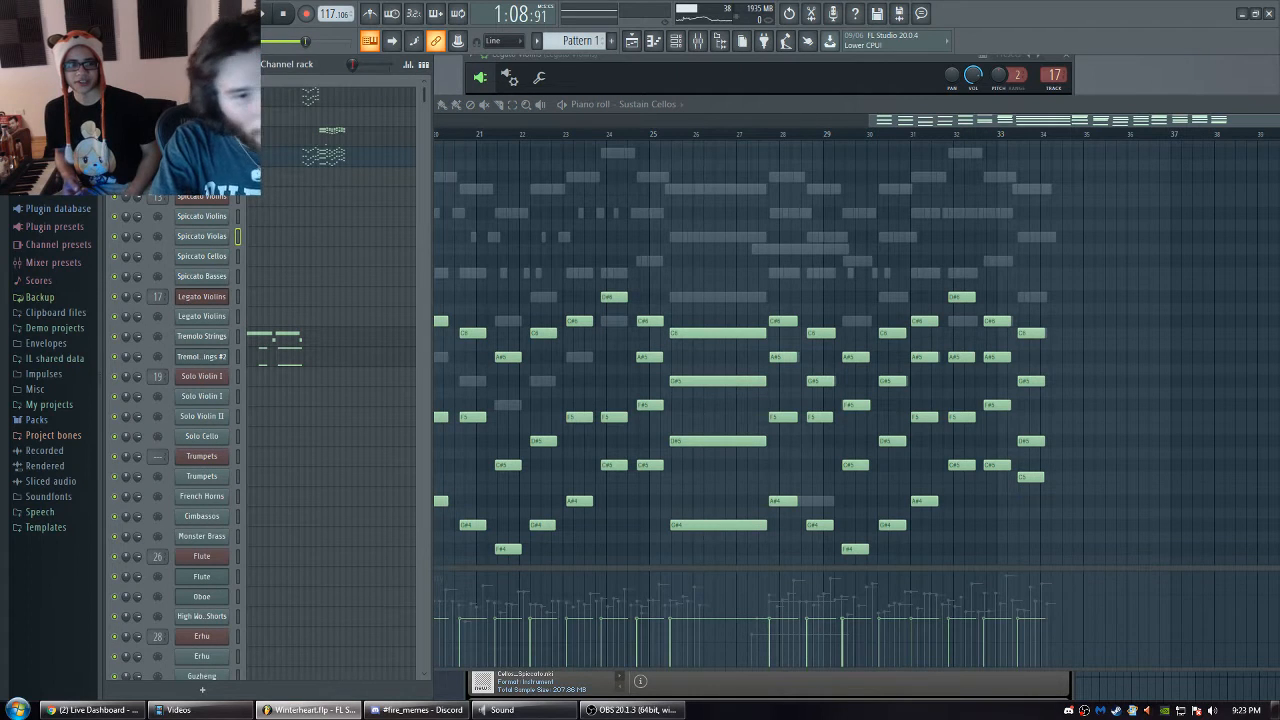
left_click(202, 97)
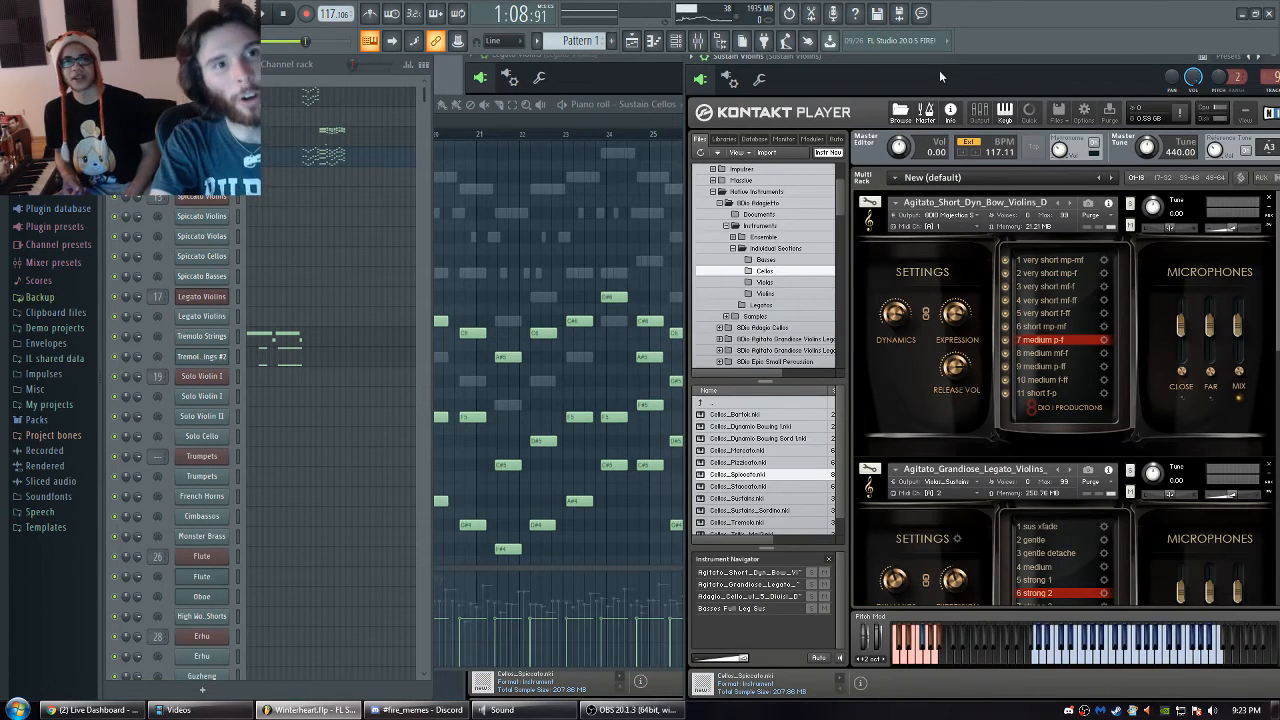
left_click_drag(951, 59, 740, 67)
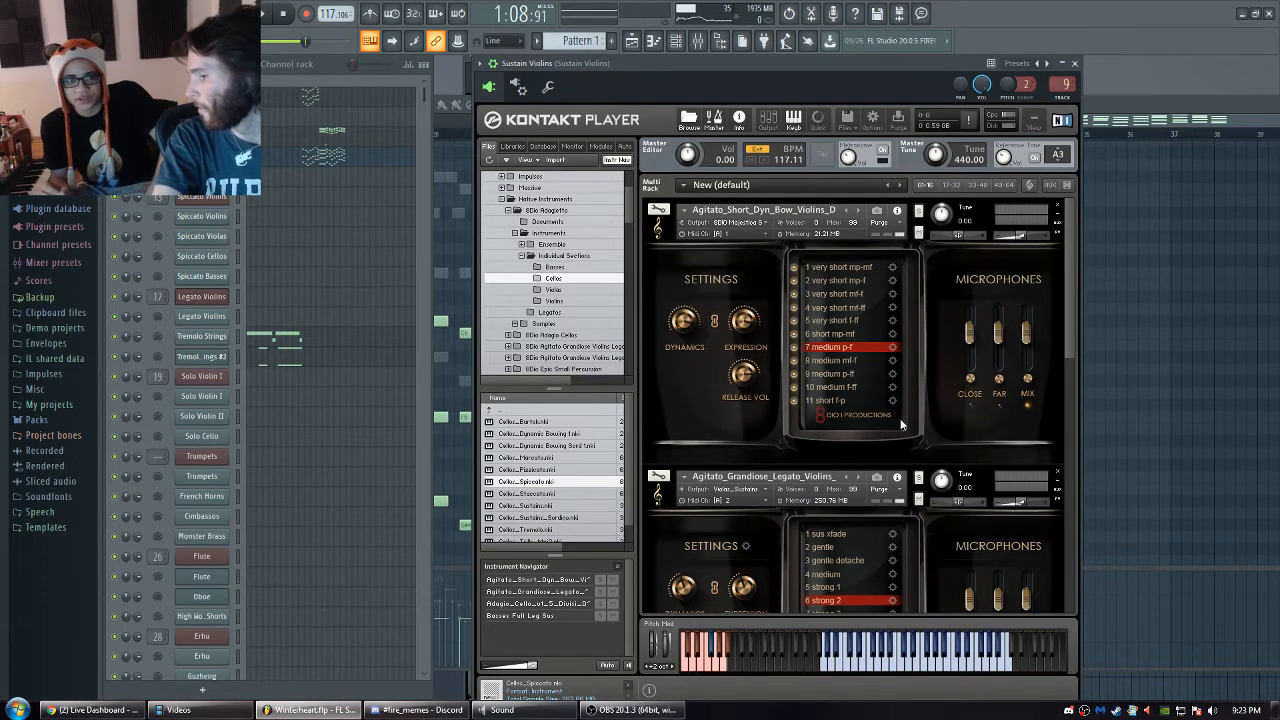
- Return to the Sustain Cellos piano roll and reposition its window to examine the chords from about bar 19 to bar 34
left_click_drag(1160, 106, 1098, 98)
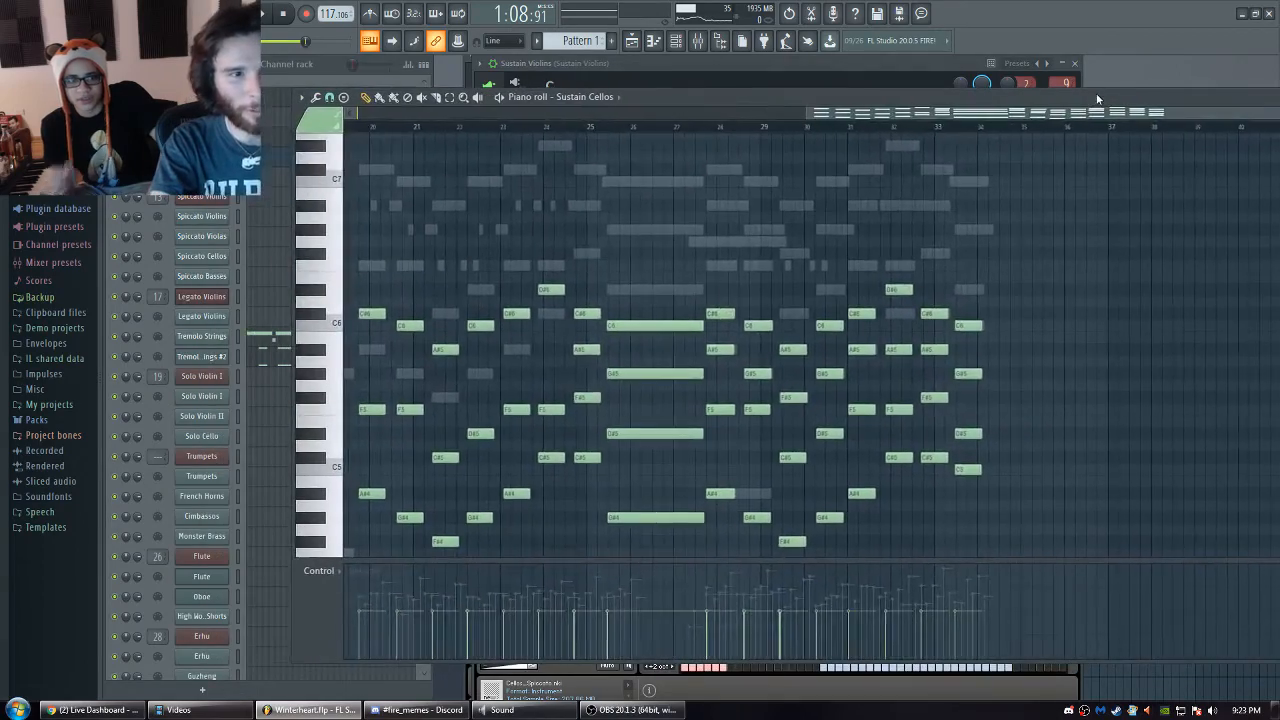
left_click_drag(731, 300, 796, 236)
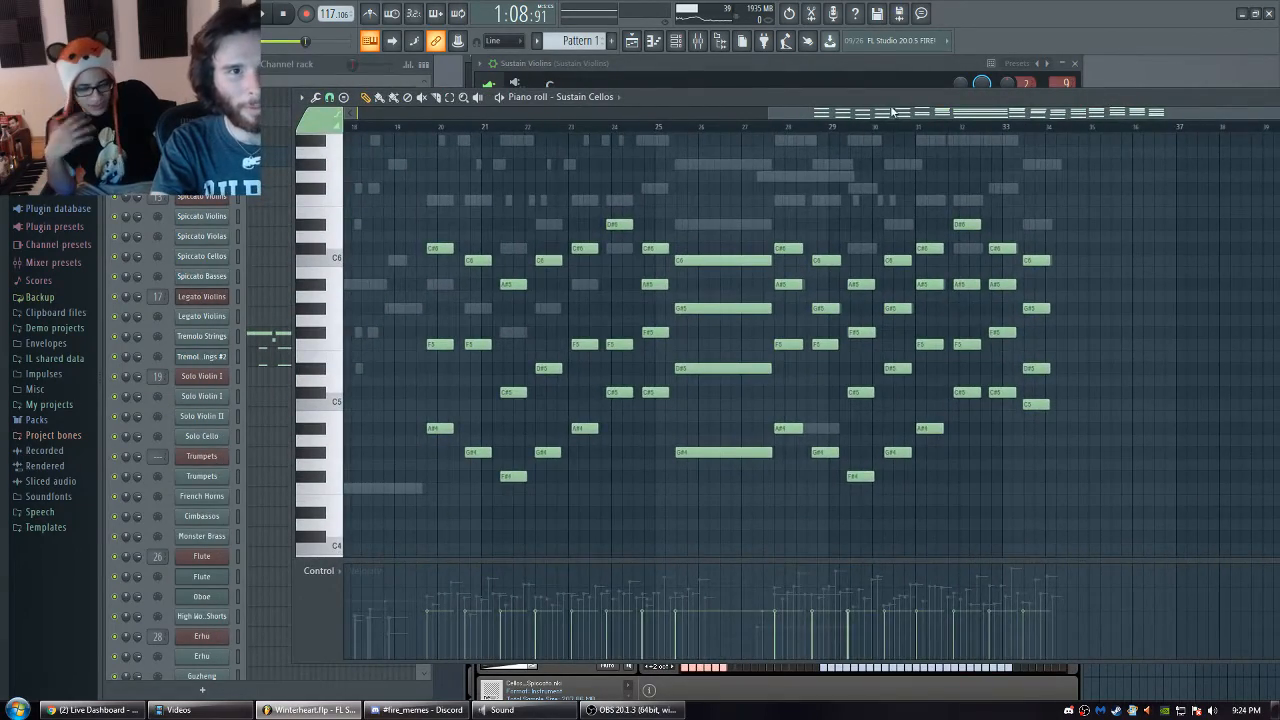
left_click_drag(893, 111, 733, 86)
left_click_drag(138, 266, 597, 235)
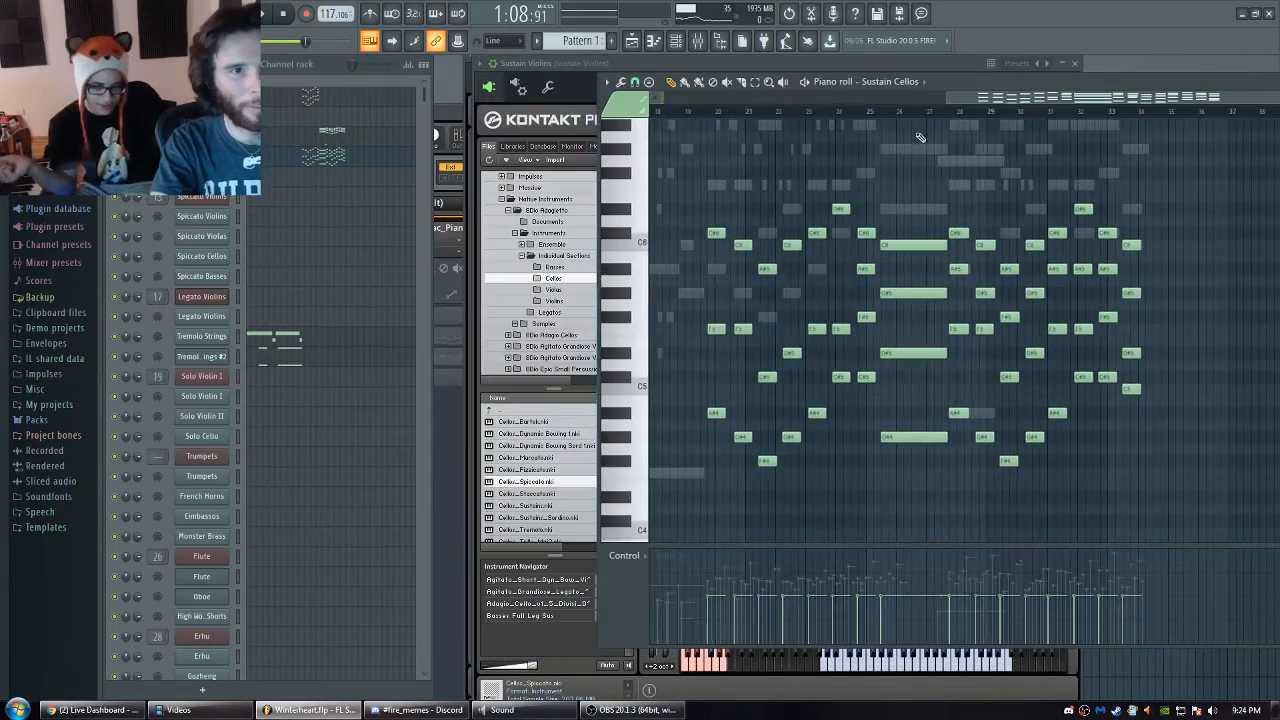
left_click_drag(1010, 82, 617, 89)
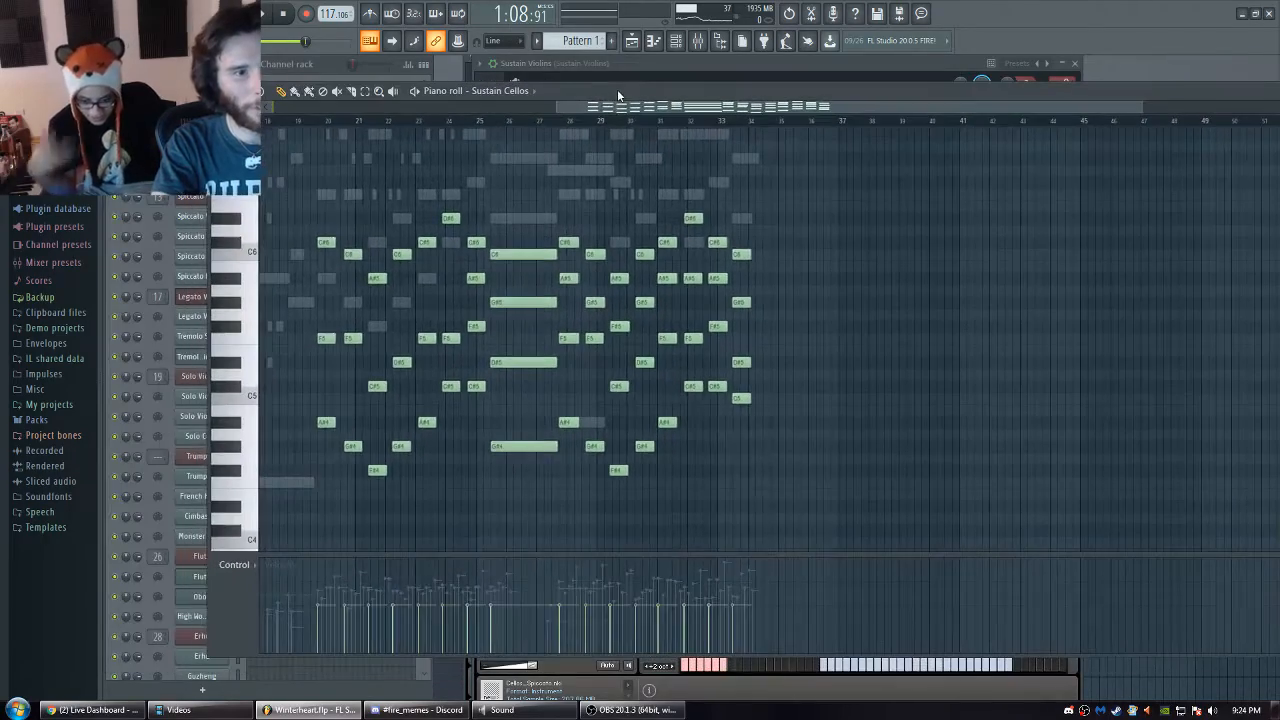
- Redraw the velocities of the Sustain Cellos notes from about bar 20 to bar 34, evening out the tall ones near bars 20 to 23
left_click_drag(1137, 106, 860, 134)
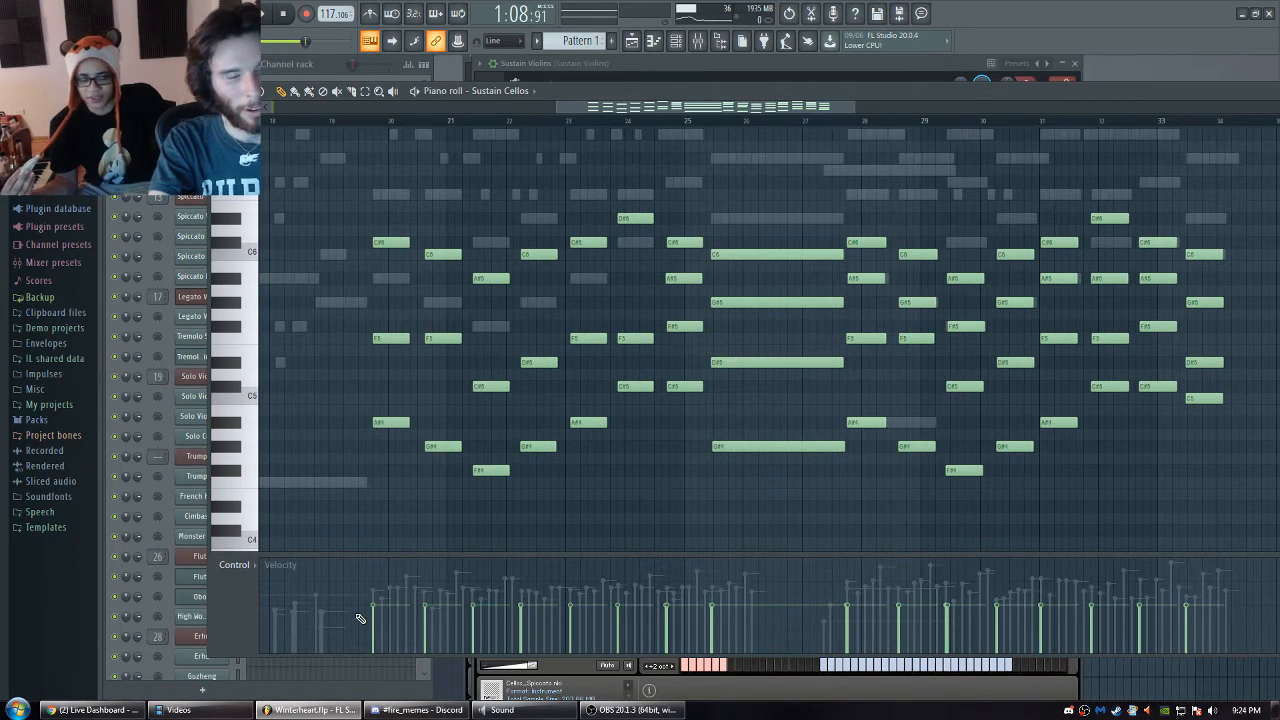
mouse_move(413, 654)
left_mouse_down()
mouse_move(510, 580)
mouse_move(860, 605)
mouse_move(1205, 598)
left_mouse_up()
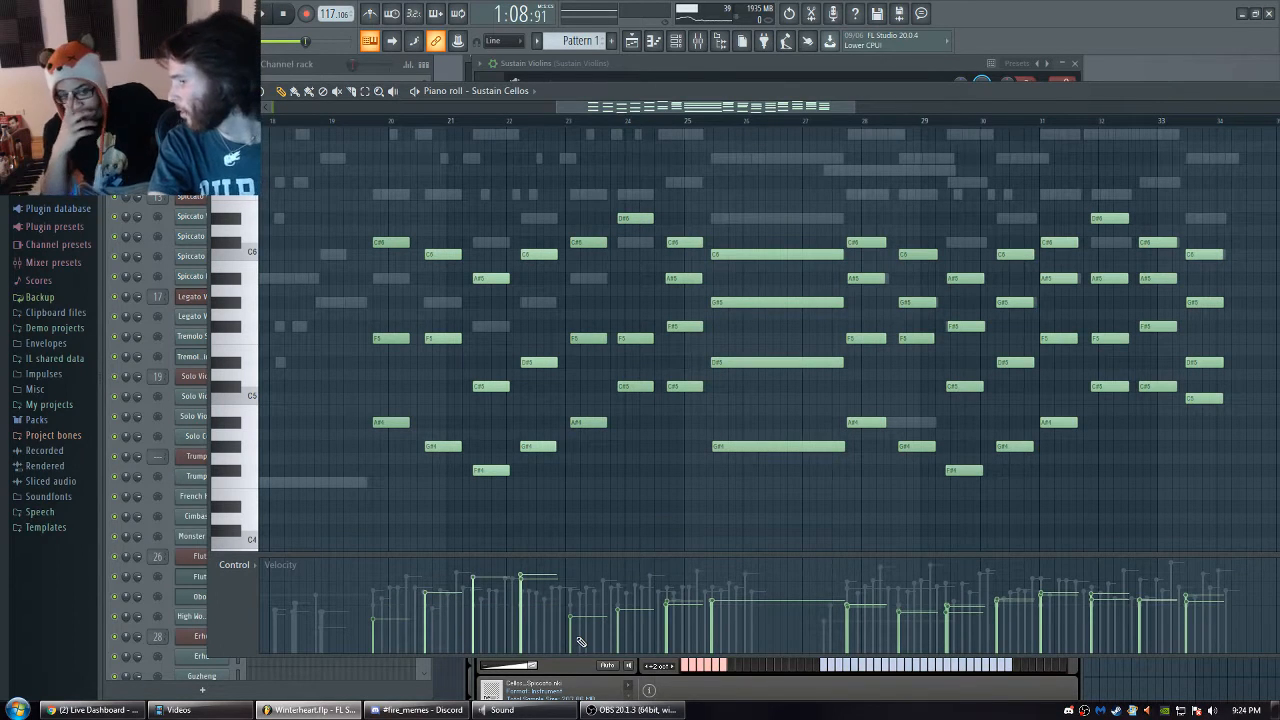
left_click_drag(425, 605, 563, 604)
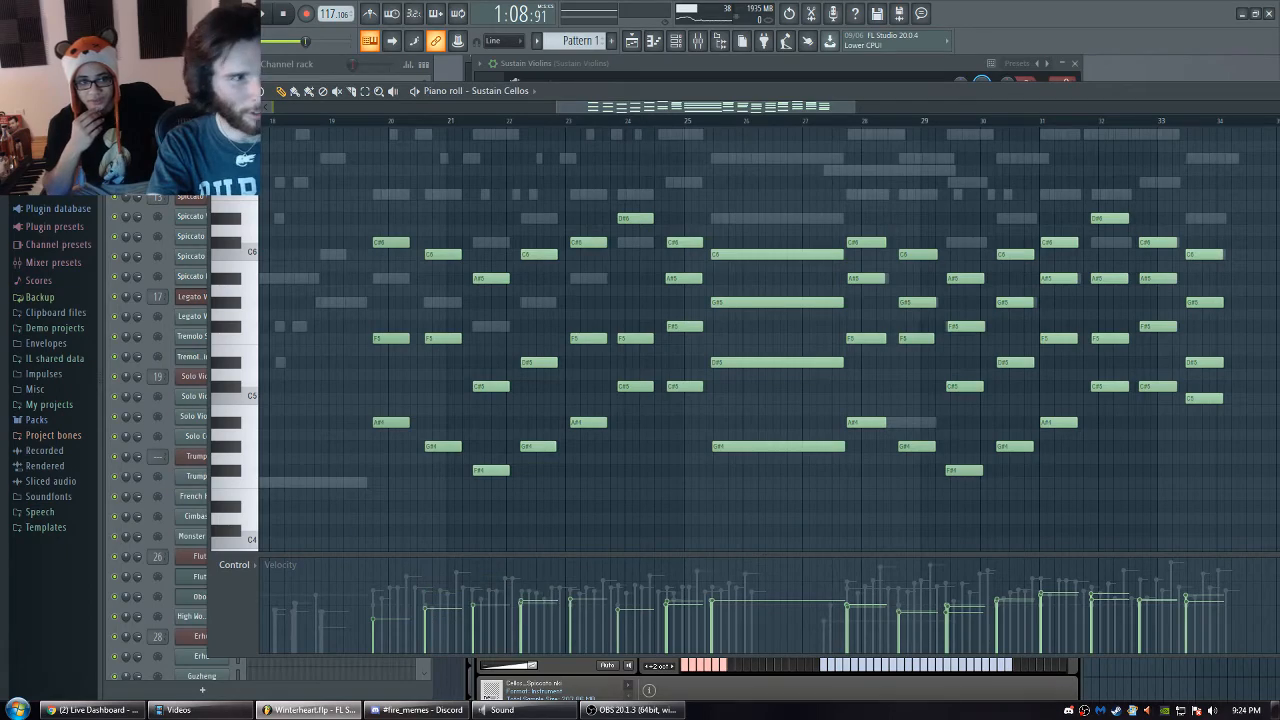
- Move the piano roll aside and bring the Sustain Violins Kontakt instrument forward, placing its window to show the articulation list
left_click_drag(567, 95, 708, 184)
left_click_drag(668, 64, 799, 196)
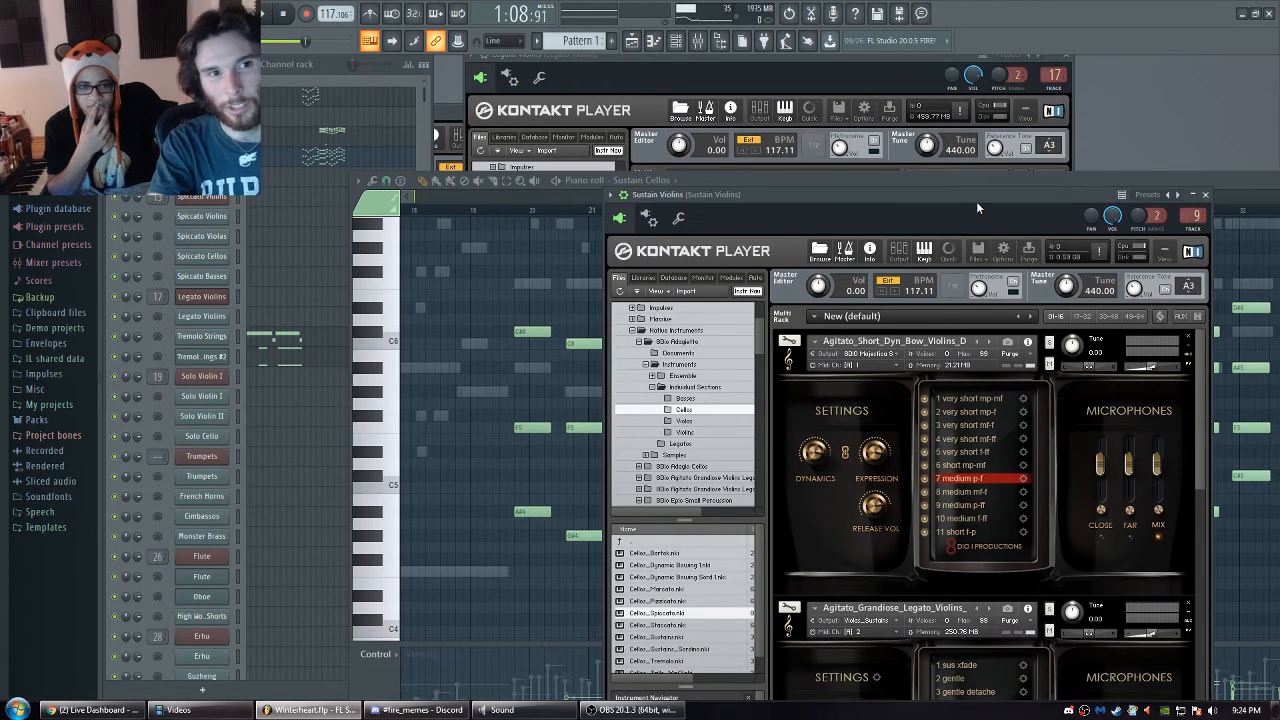
left_click_drag(976, 201, 971, 158)
mouse_move(1200, 388)
left_mouse_down()
mouse_move(1200, 466)
mouse_move(1202, 389)
left_mouse_up()
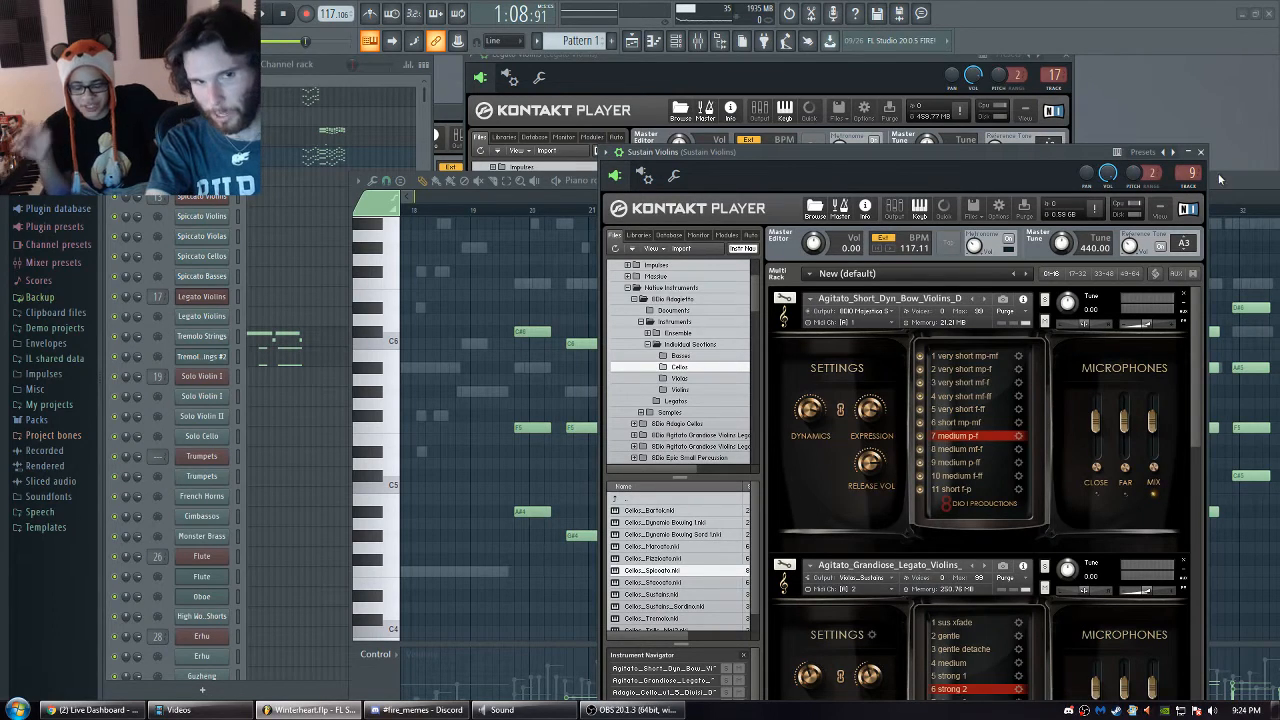
- Bring the Sustain Cellos piano roll back to the front and examine its chords between about bars 19 and 34
left_click_drag(1215, 179, 1147, 104)
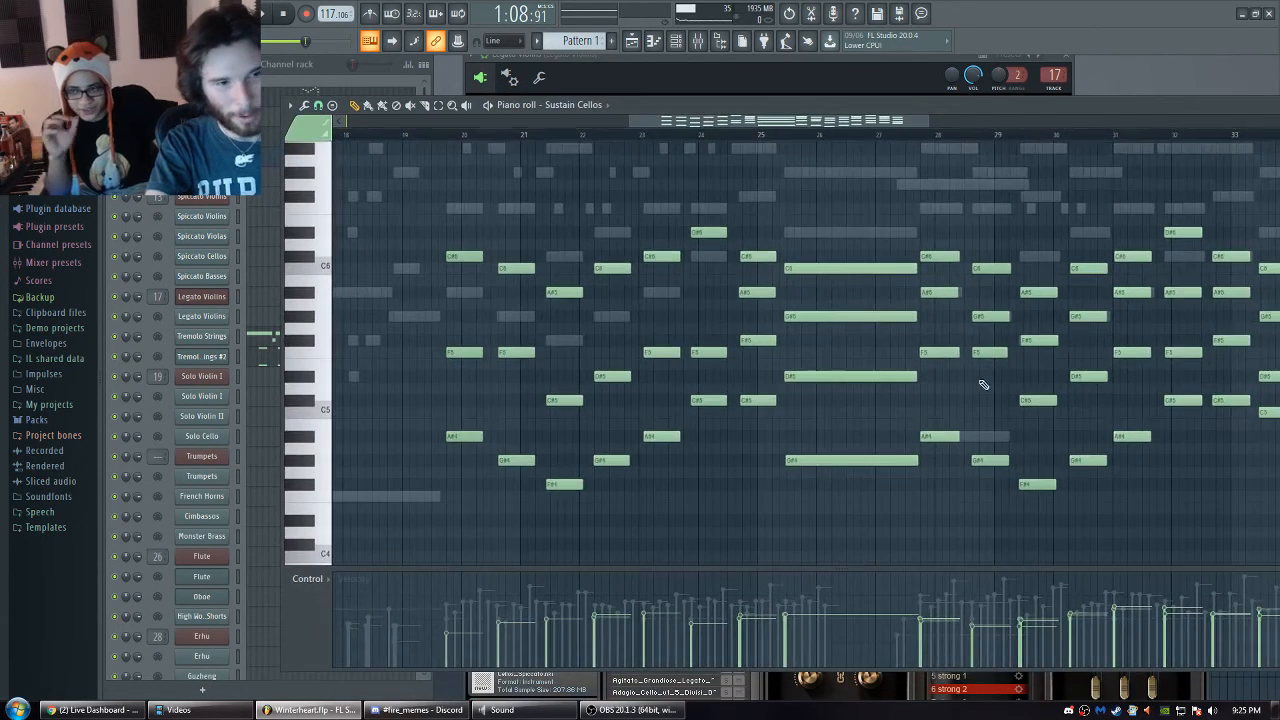
left_click_drag(985, 388, 980, 360)
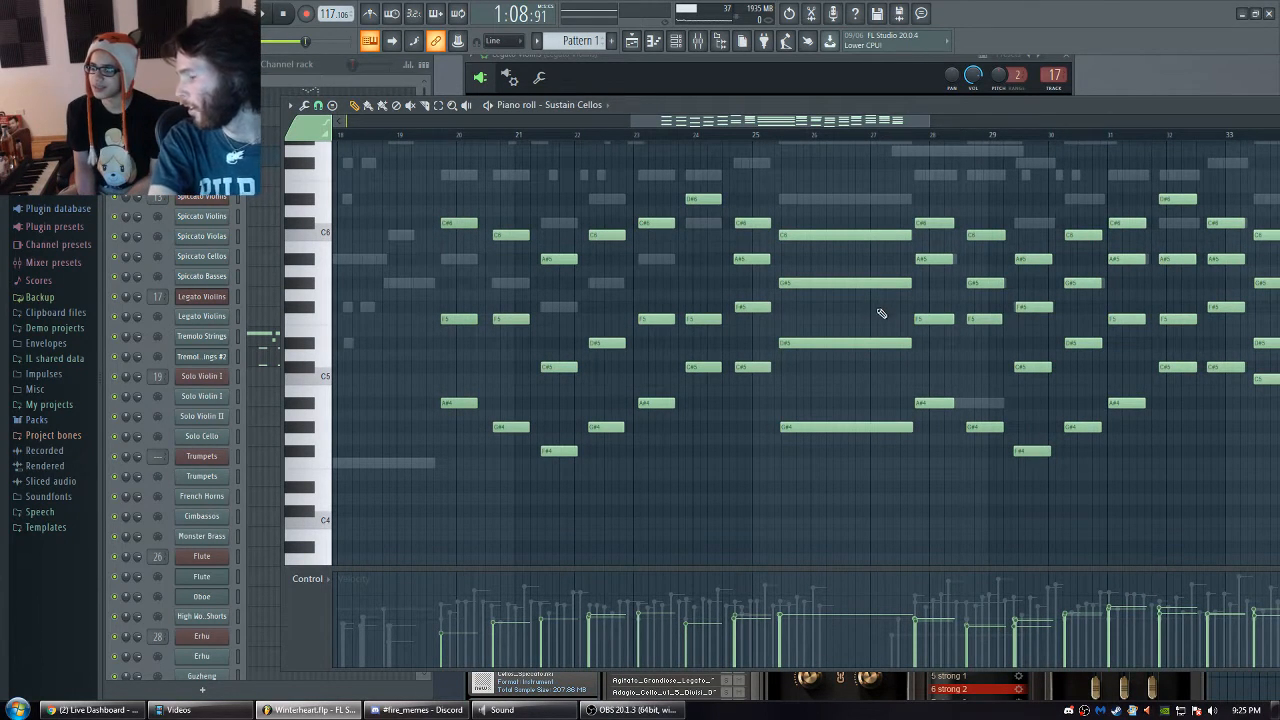
mouse_move(873, 350)
left_mouse_down()
mouse_move(660, 400)
mouse_move(840, 426)
left_mouse_up()
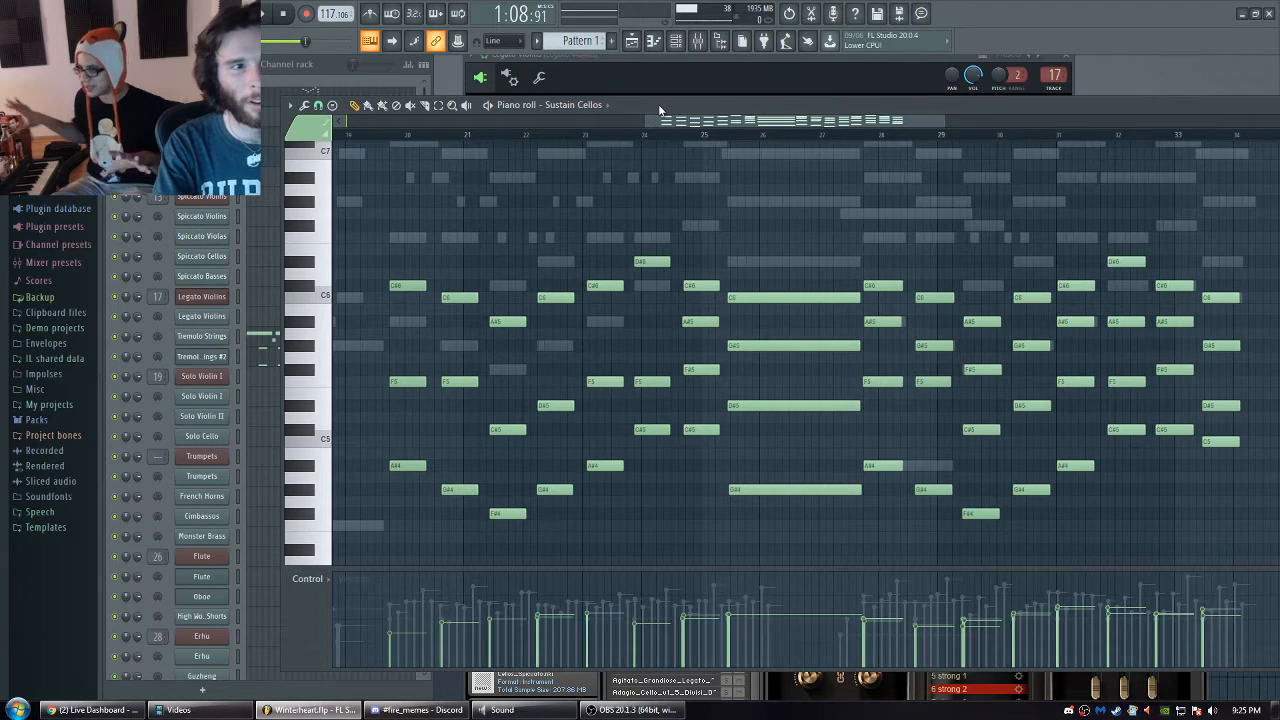
left_click_drag(653, 114, 948, 84)
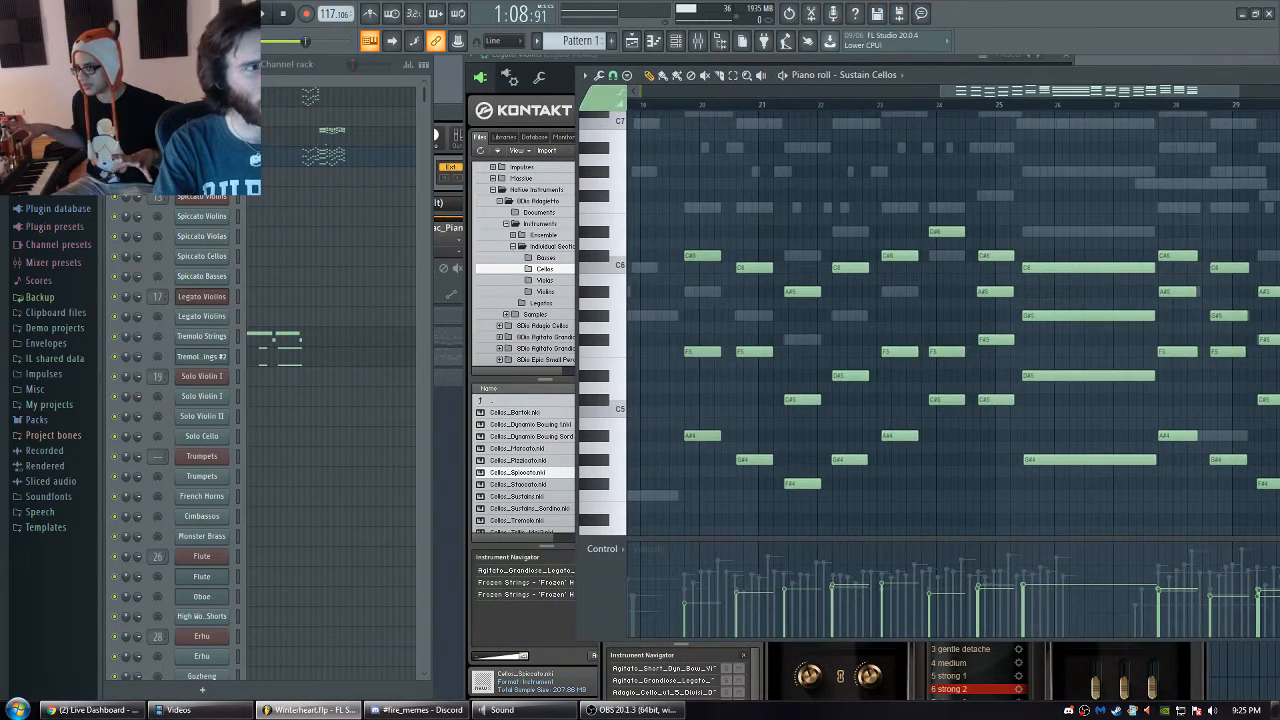
- Show the mixer's string tracks, move the piano roll clear, and reposition the Sustain Violins Kontakt window to view the whole instrument
left_click(108, 9)
left_click(130, 72)
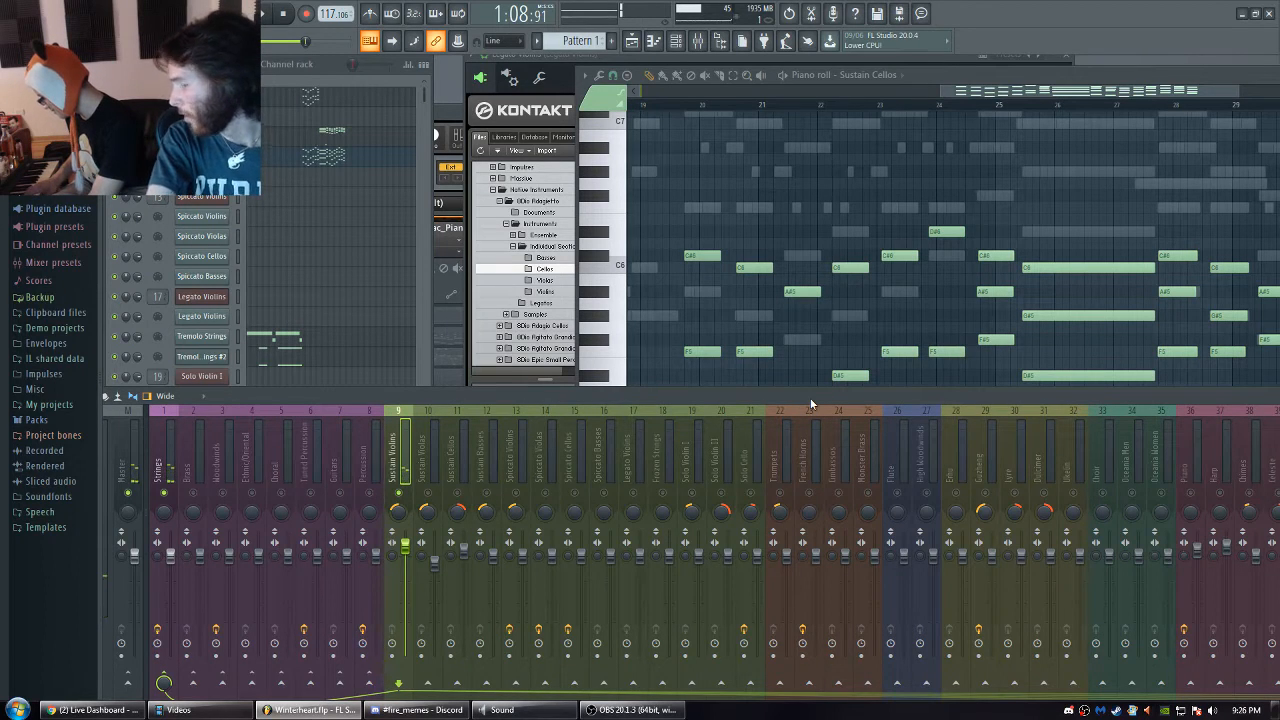
left_click_drag(934, 73, 949, 211)
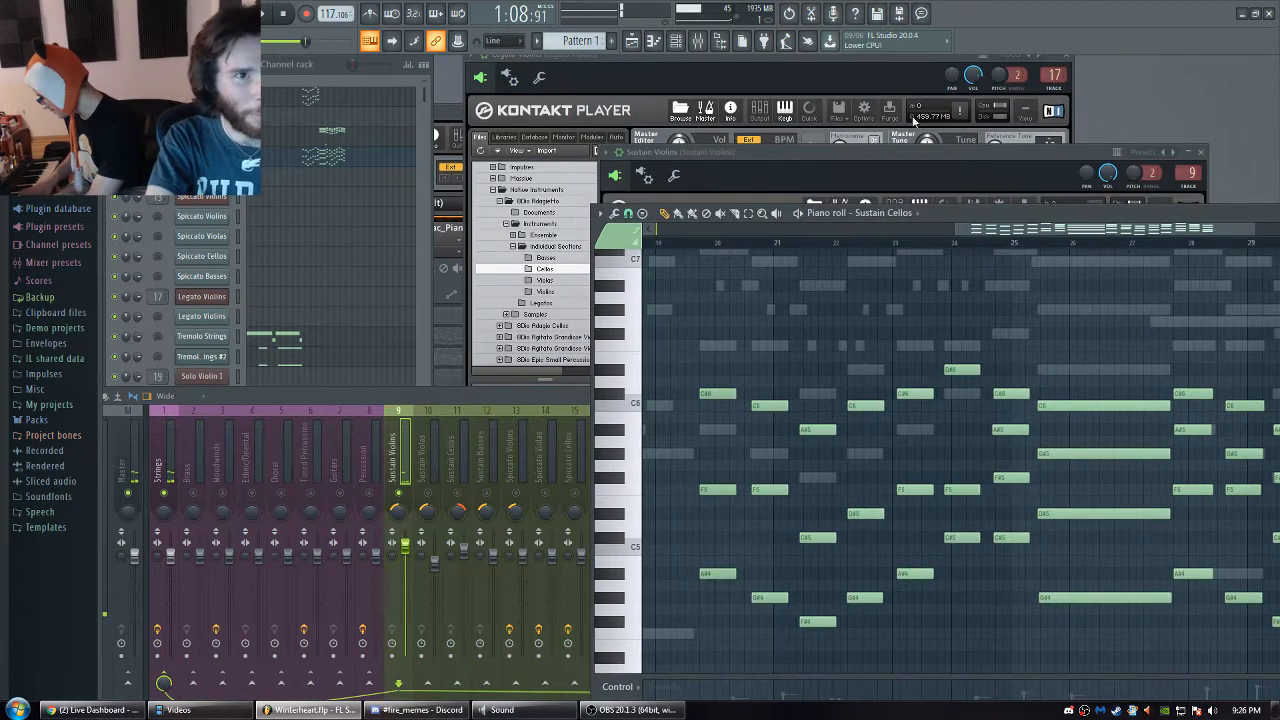
left_click(896, 150)
left_click_drag(896, 150, 883, 100)
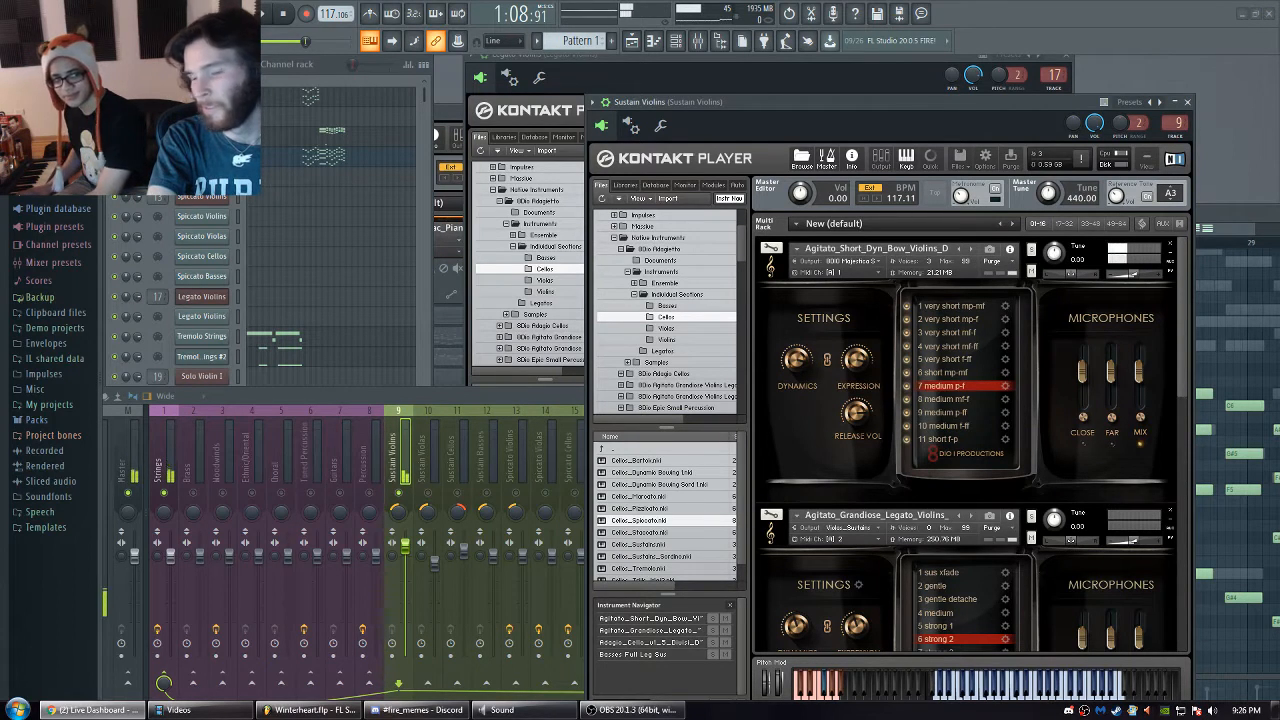
- Return to the Sustain Cellos piano roll, reposition its window, and inspect the chords down to the empty octaves around C2 and C3
left_click(1228, 212)
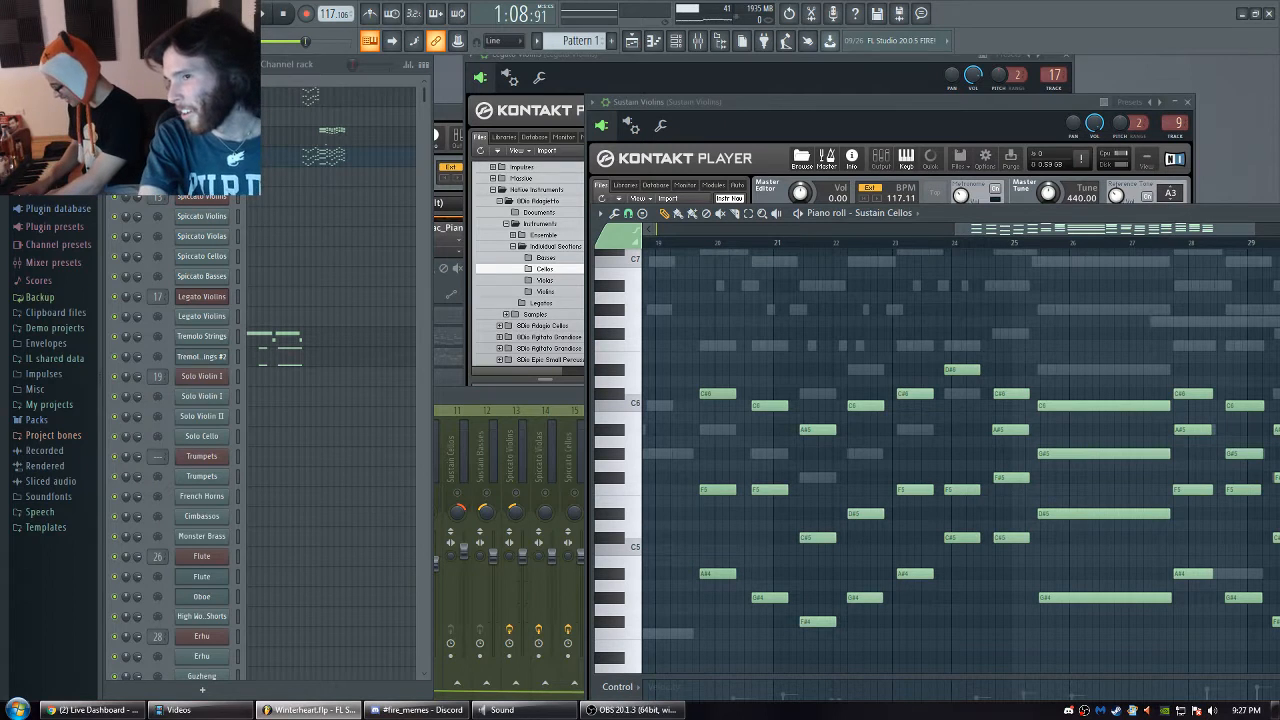
key("alt+Tab")
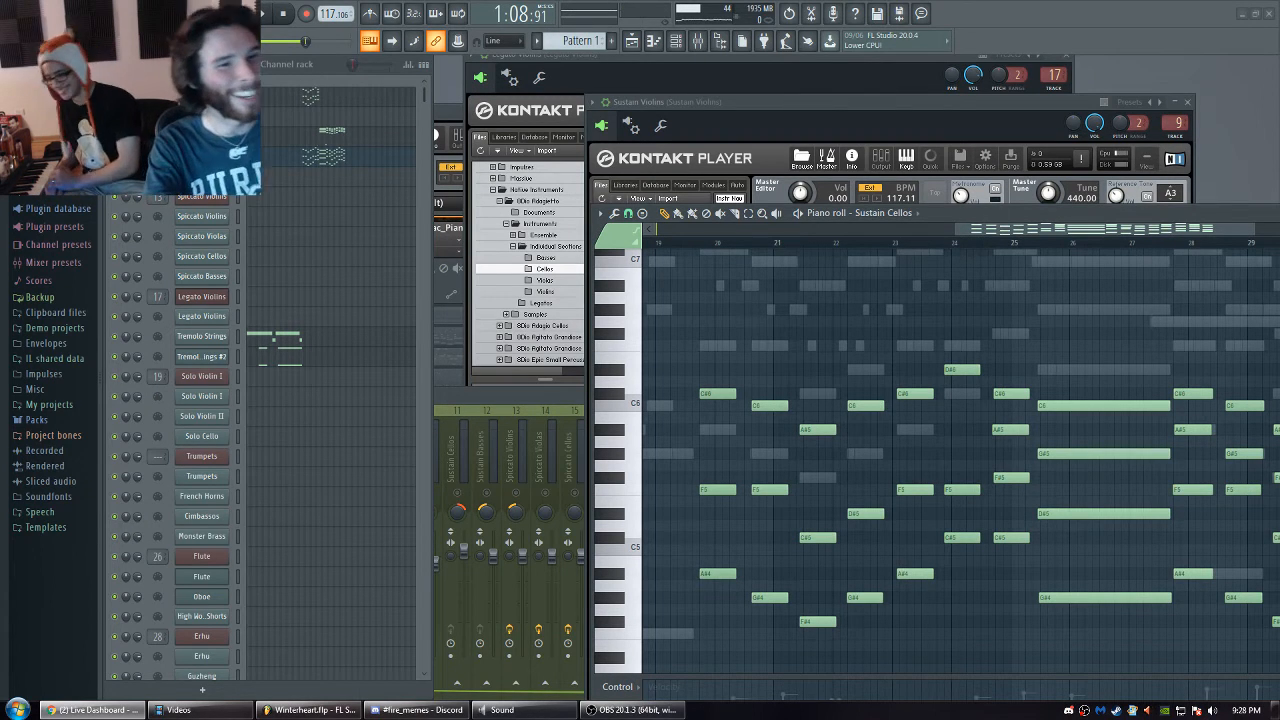
mouse_move(765, 302)
left_mouse_down()
mouse_move(781, 296)
mouse_move(748, 297)
left_mouse_up()
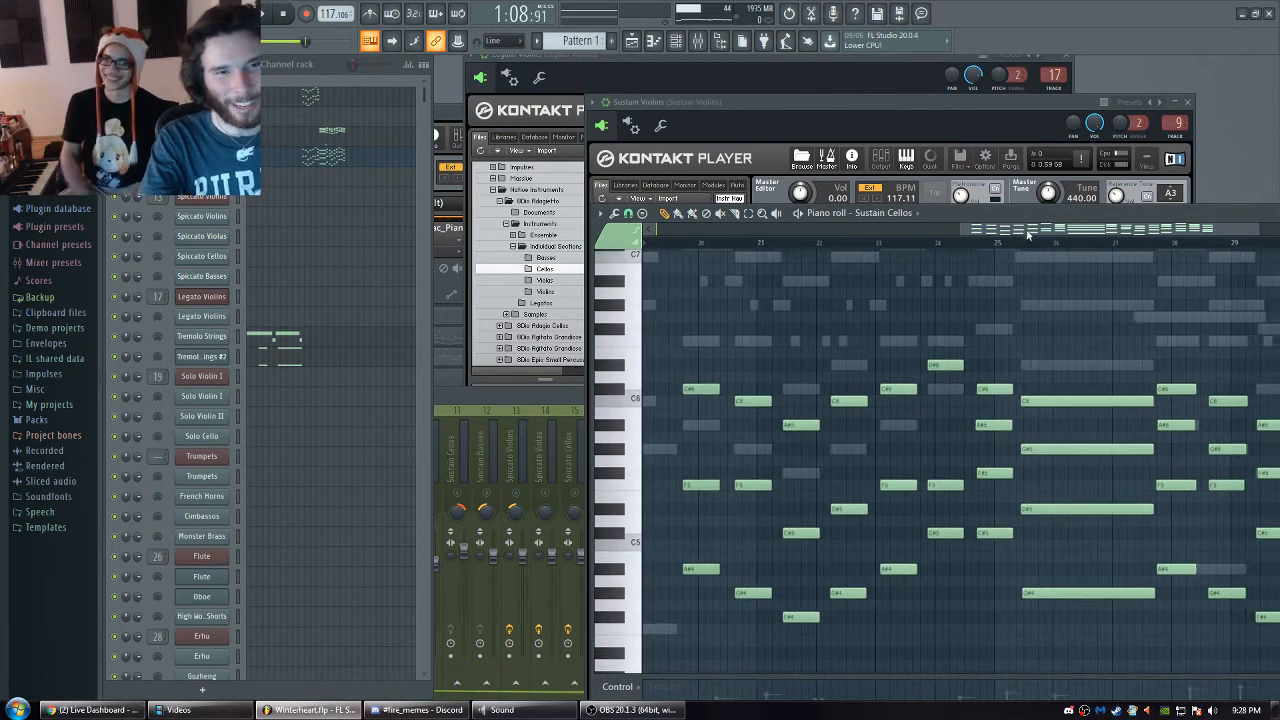
left_click_drag(1036, 216, 710, 96)
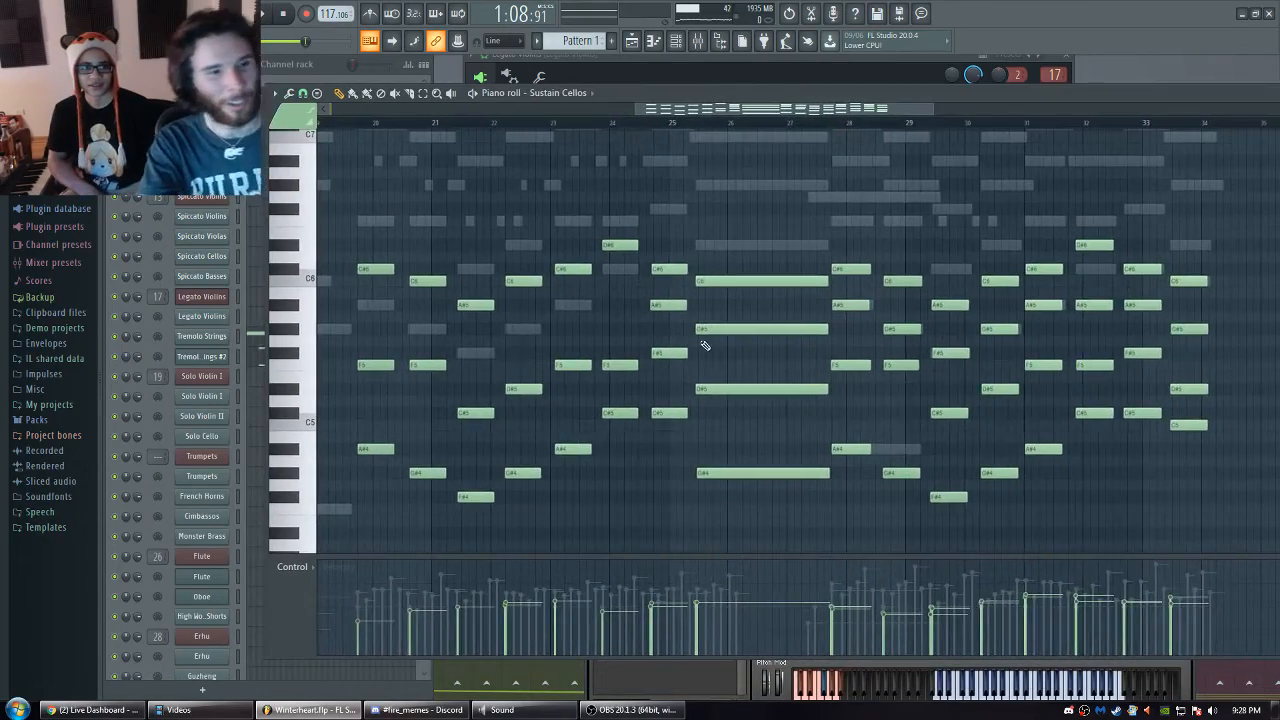
left_click_drag(706, 342, 747, 309)
left_click_drag(689, 97, 701, 130)
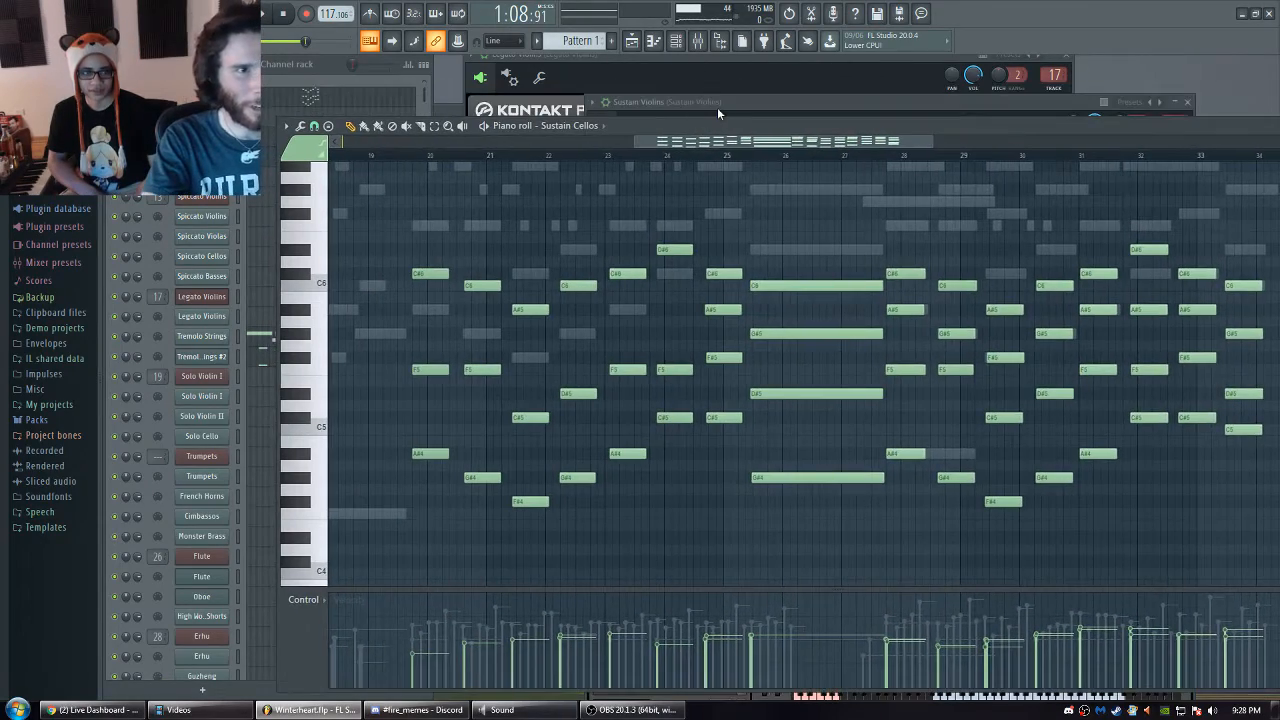
left_click_drag(733, 497, 775, 395)
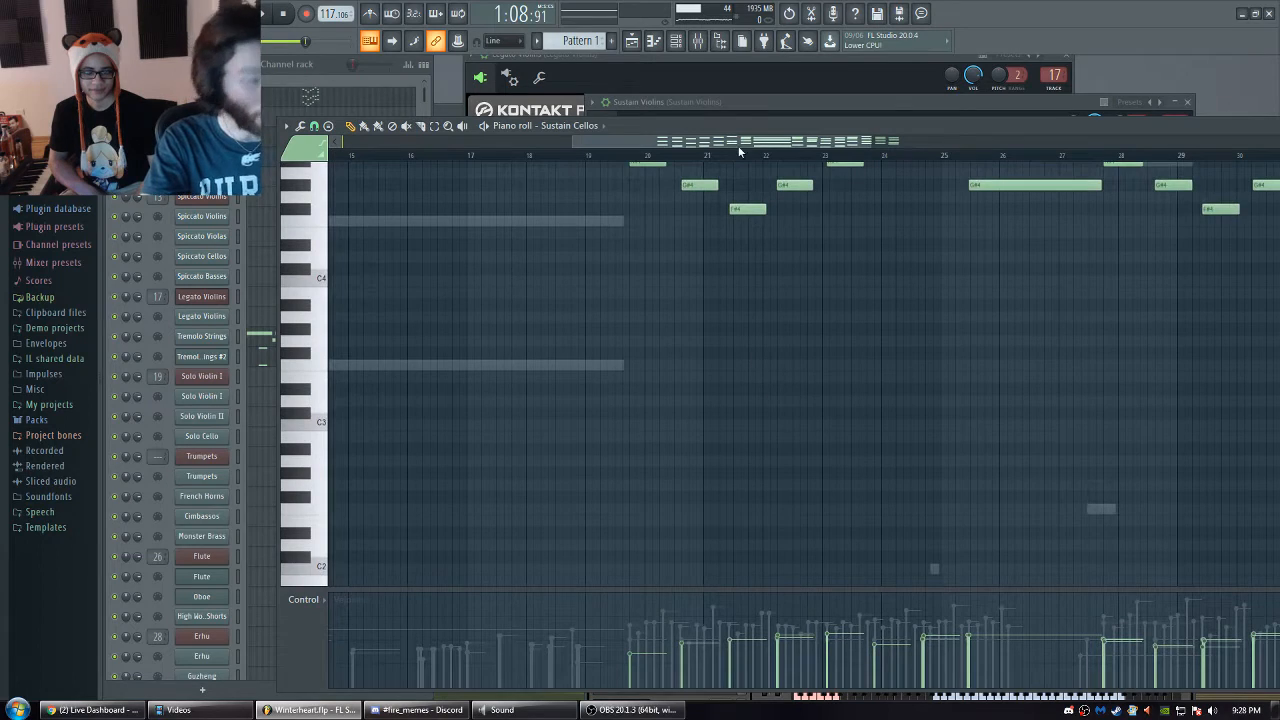
- Bring up the Sustain Violins Kontakt window, select the Agitato_Short_Dyn_Bow_Violins instrument, and reveal its keyswitch keyboard
left_click_drag(720, 120, 735, 182)
left_click_drag(729, 101, 729, 97)
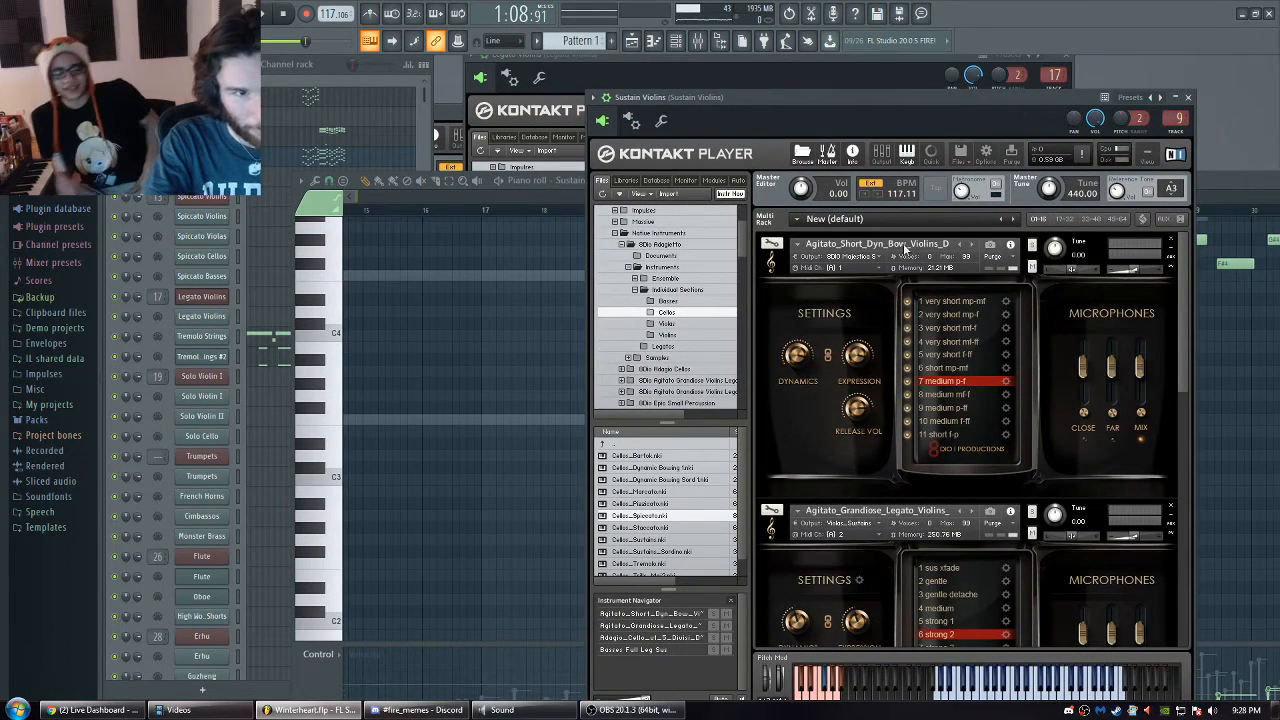
left_click(1030, 264)
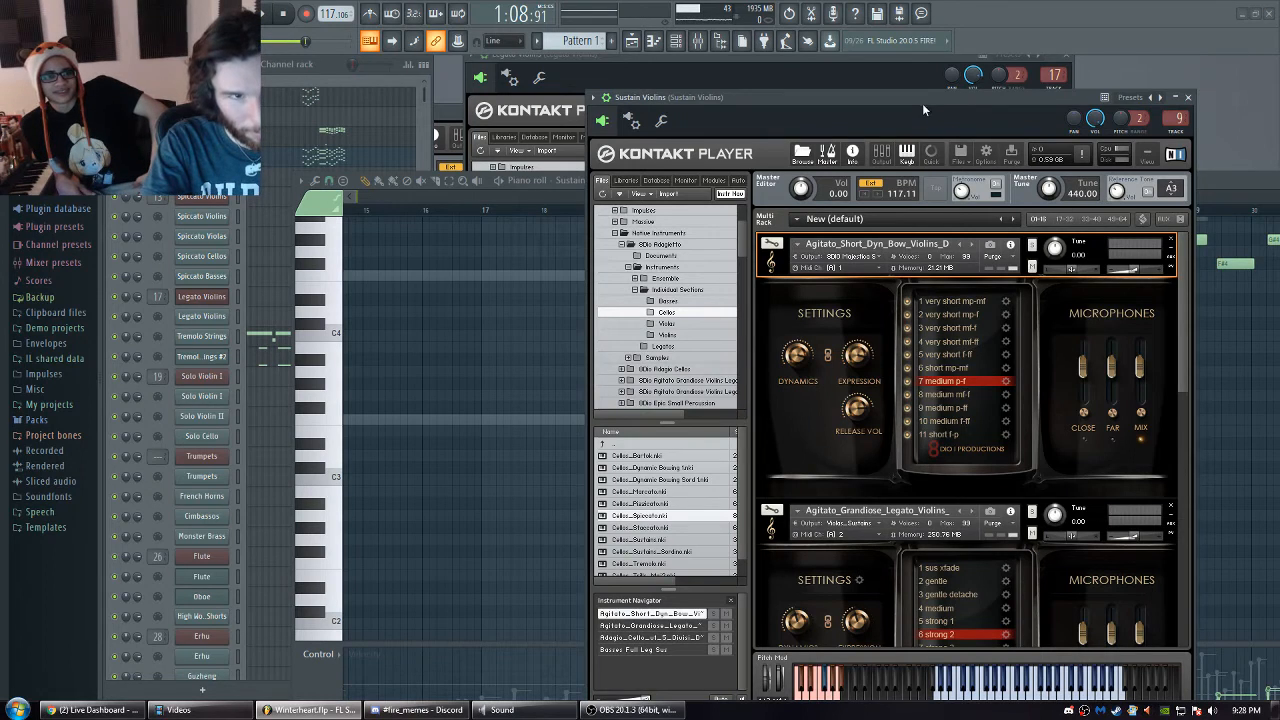
left_click_drag(922, 103, 929, 65)
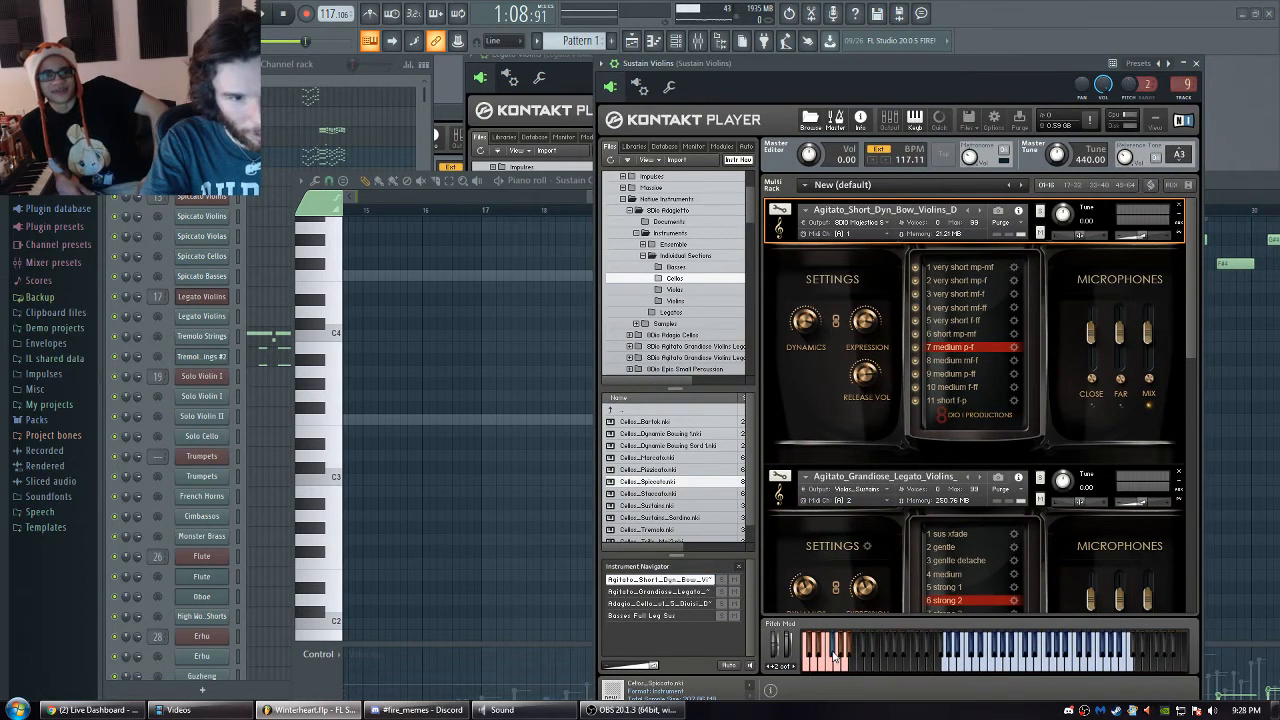
- Add a low D#2 note to Sustain Cellos at bar 18 and lengthen it to just before bar 20
right_click(535, 463)
left_click_drag(535, 463, 560, 331)
left_click(552, 517)
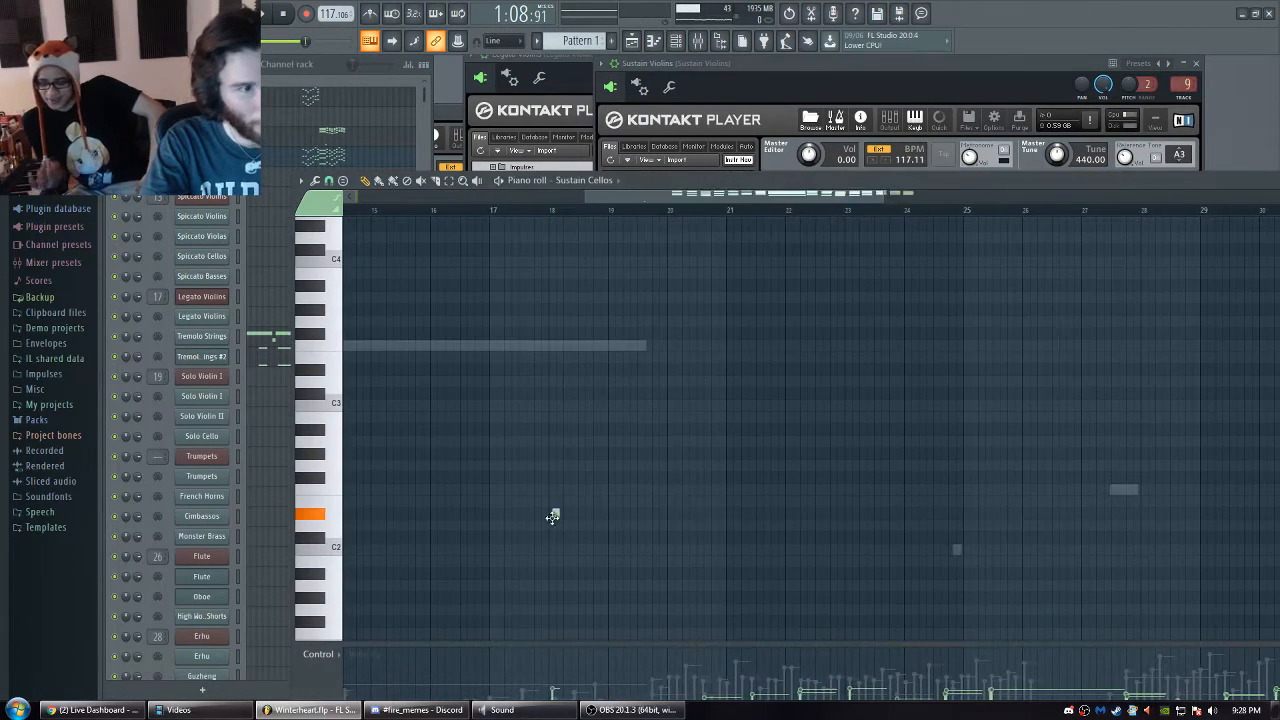
left_click_drag(708, 182, 770, 137)
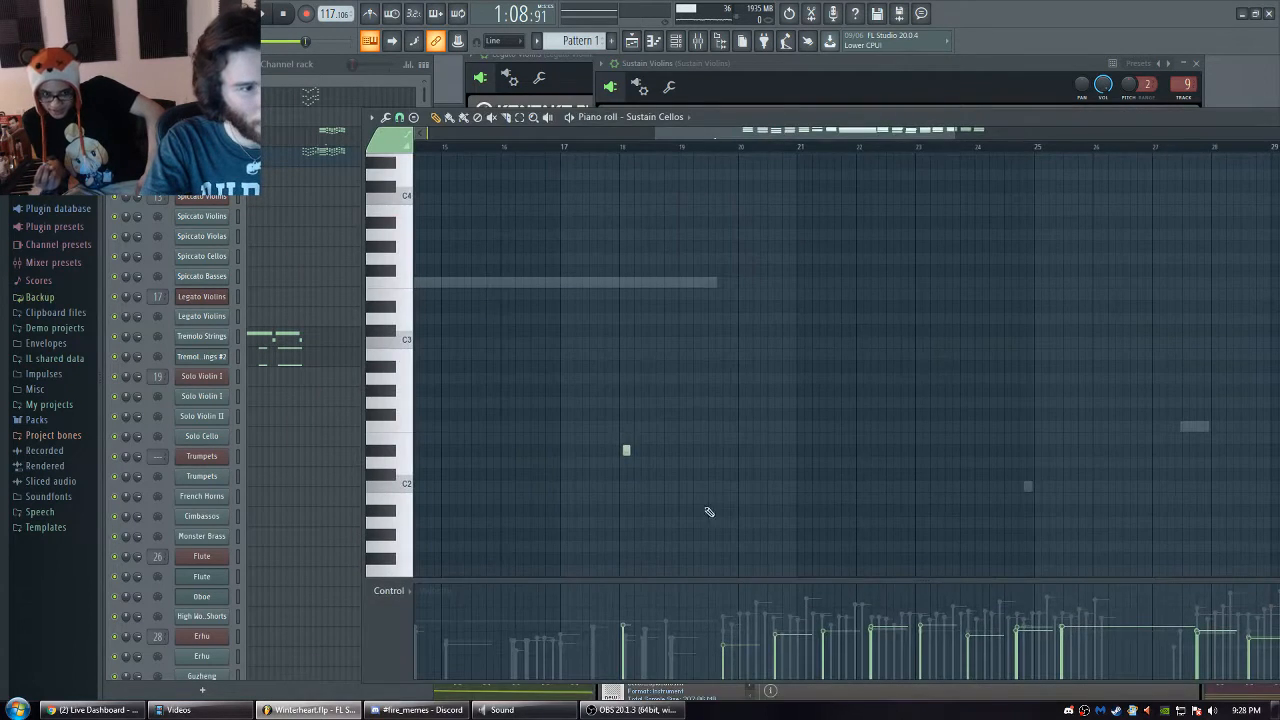
left_click_drag(633, 456, 737, 457)
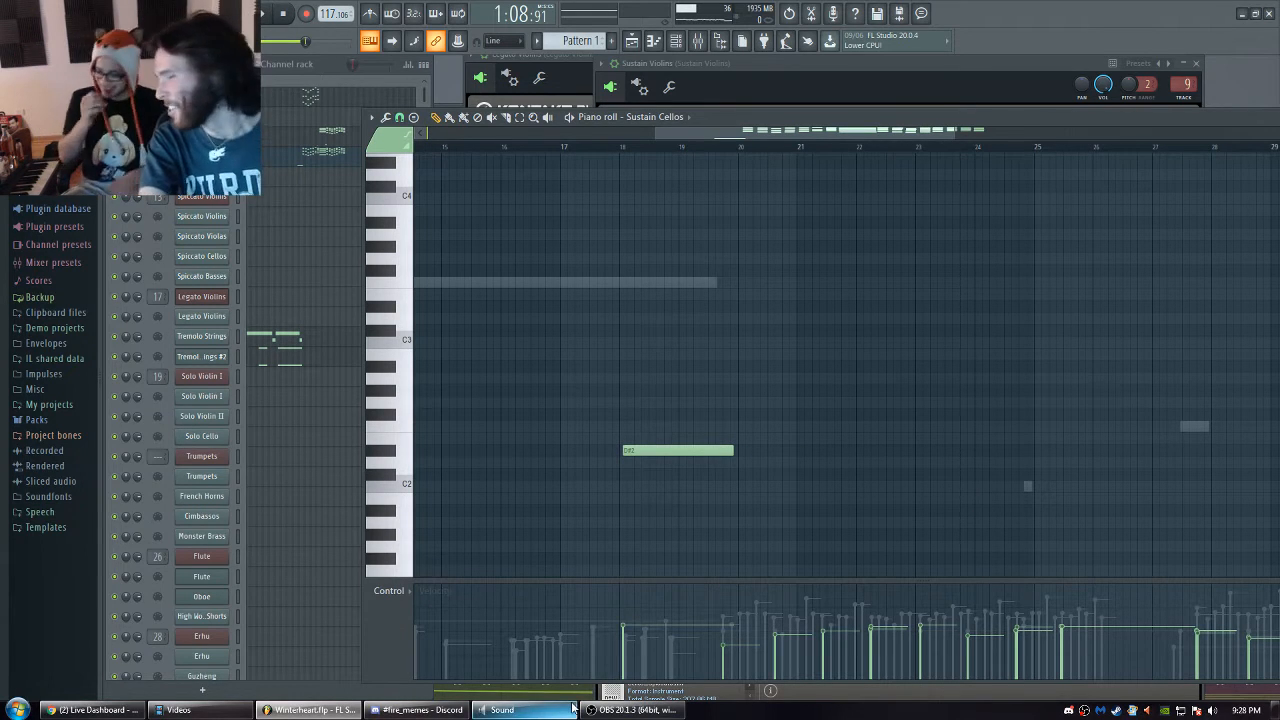
- Check the Sustain Violins Kontakt articulations and keyswitches, and return to the Sustain Cellos piano roll
left_click(687, 692)
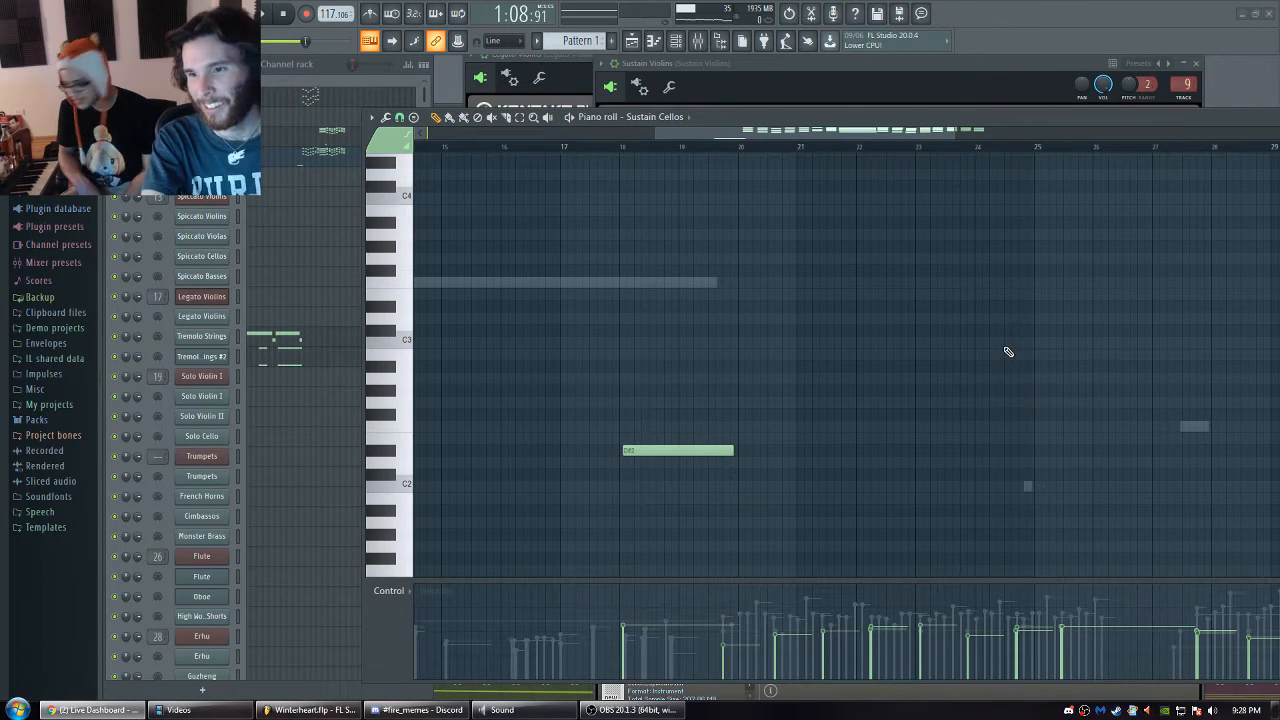
left_click(836, 133)
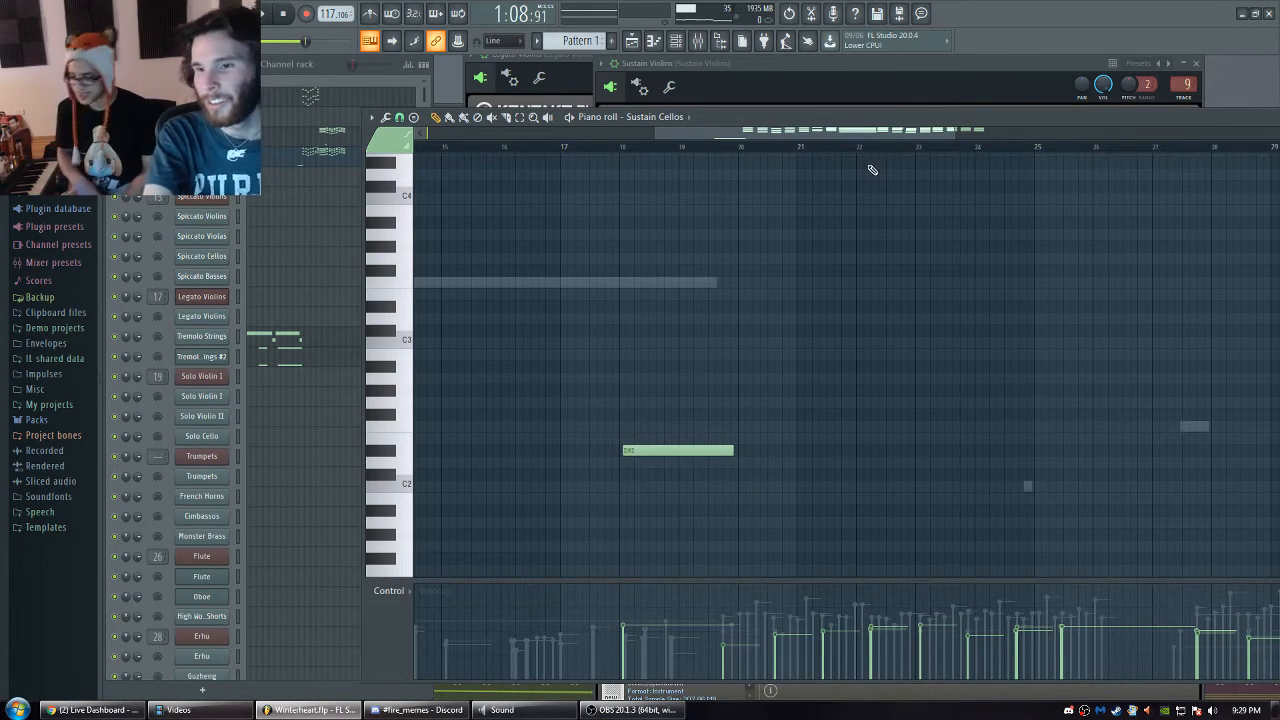
left_click(925, 63)
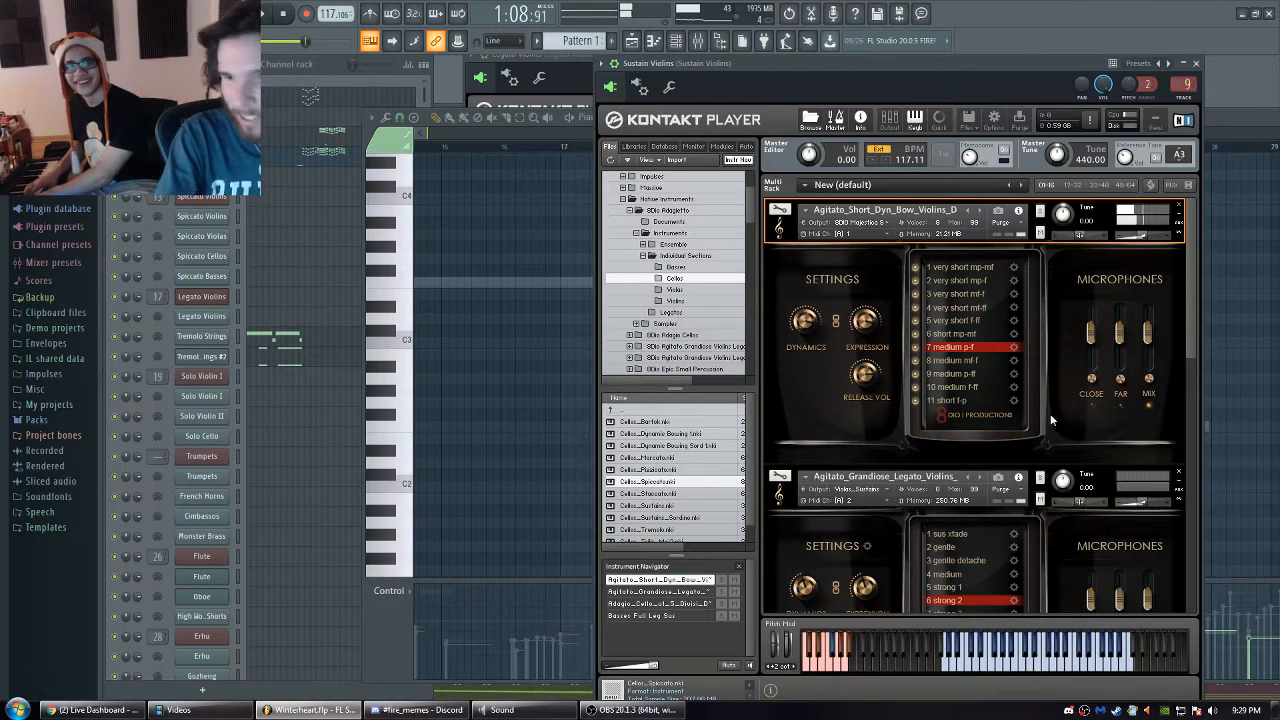
left_click(1206, 112)
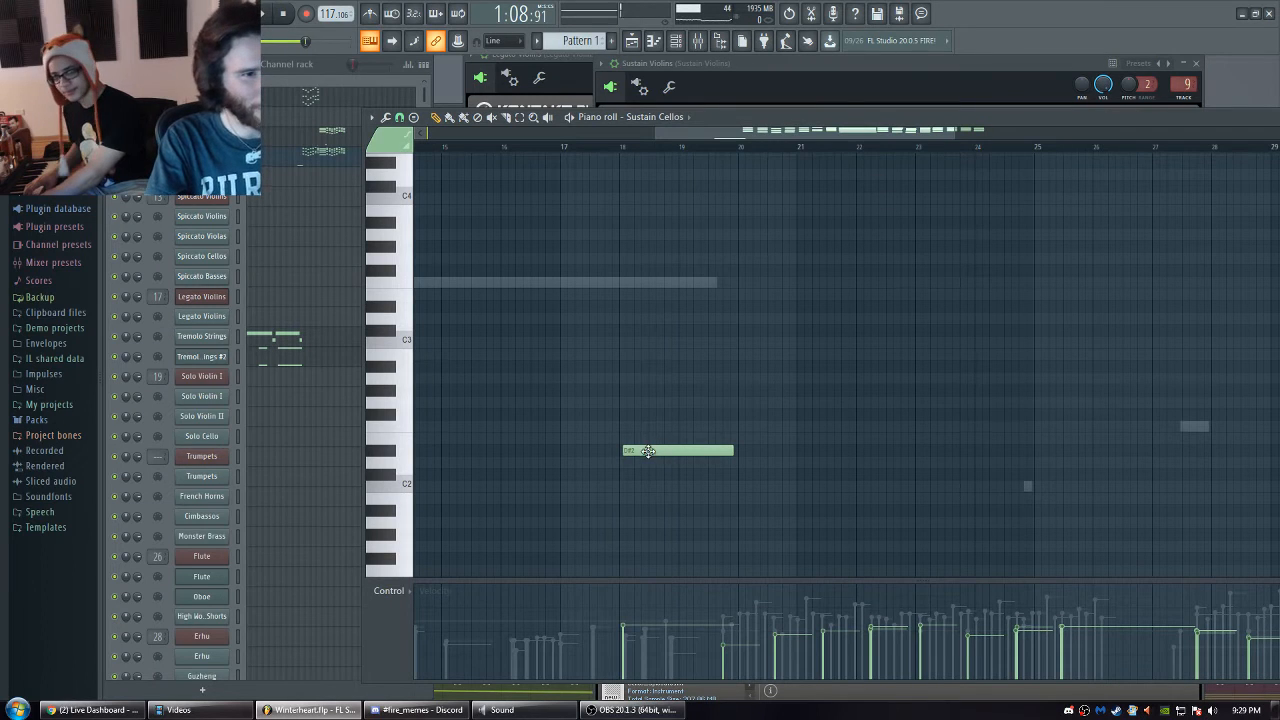
- Raise the low D#2 note to F#2, shorten it to under half a bar, and place it at about bar 19
left_click_drag(655, 450, 655, 412)
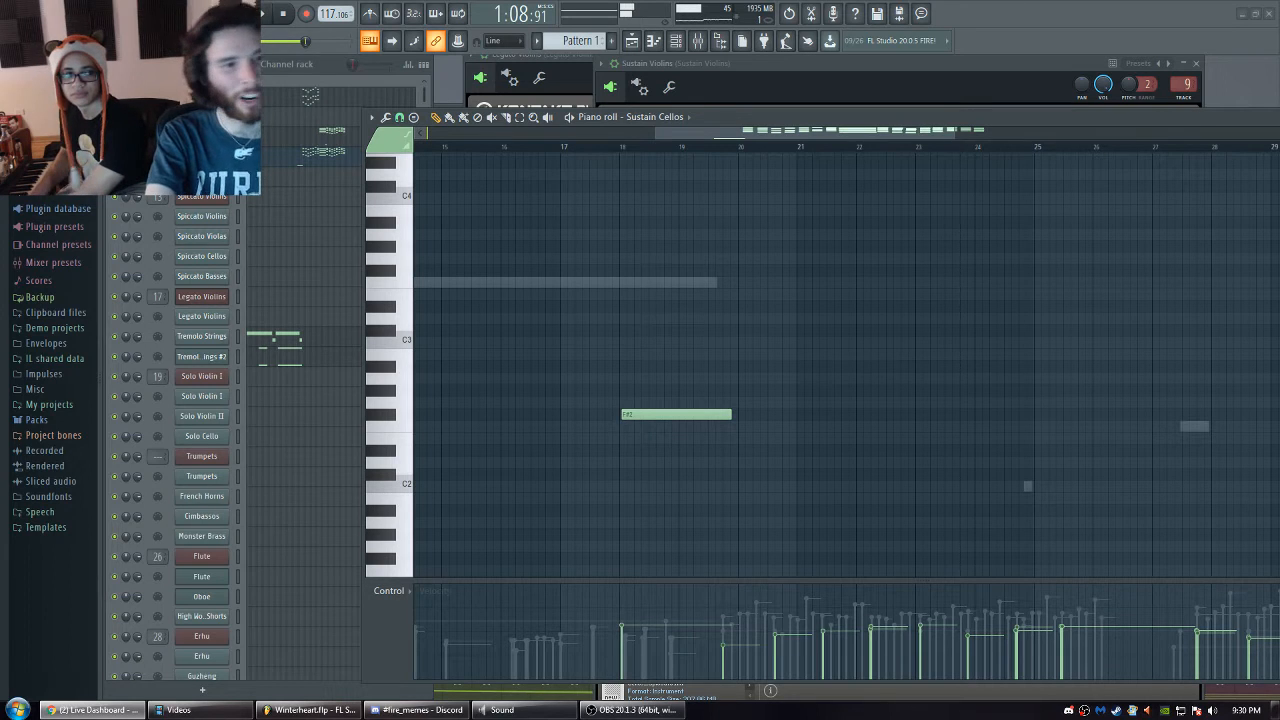
left_click(682, 414)
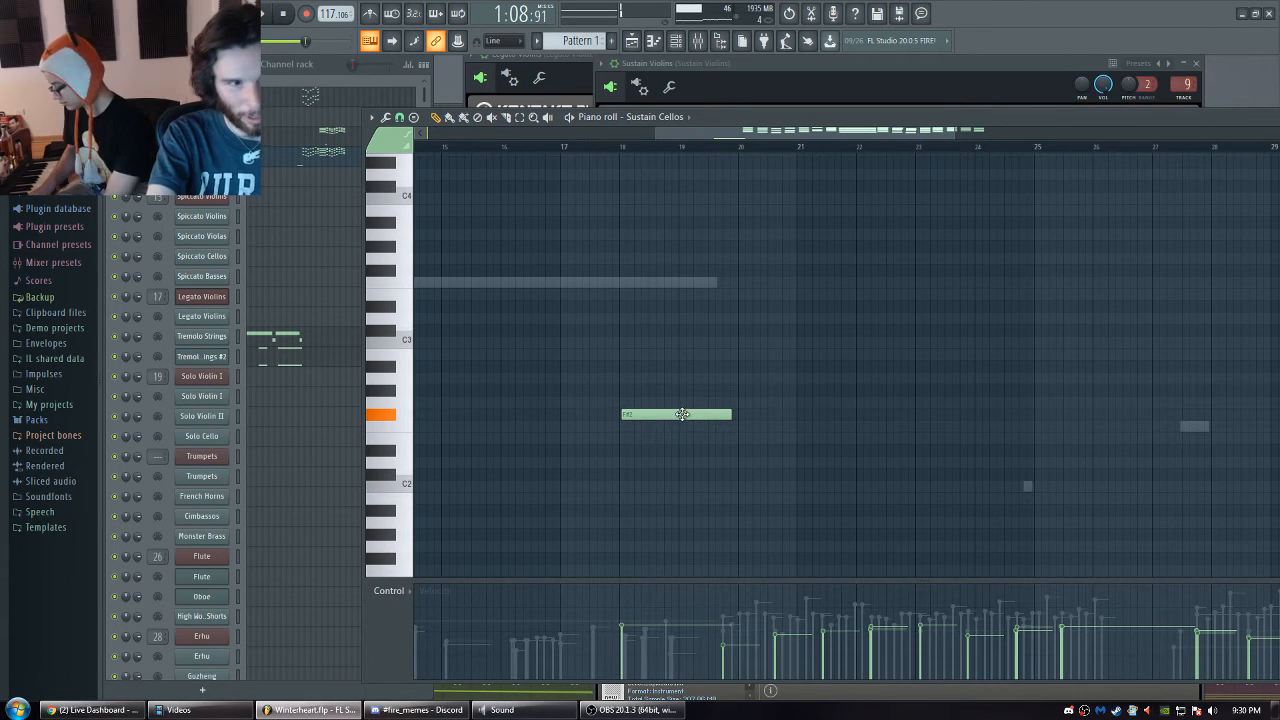
scroll(709, 260, "up", 5)
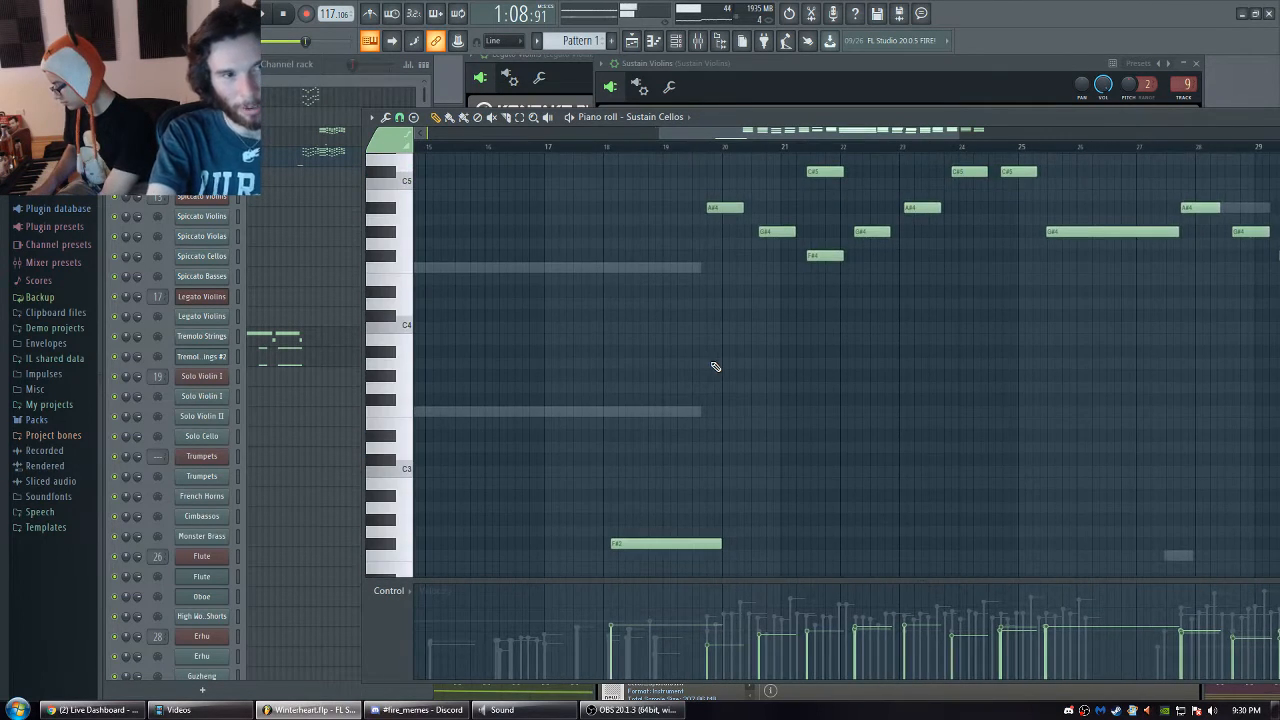
mouse_move(689, 543)
left_mouse_down()
mouse_move(747, 543)
mouse_move(682, 545)
left_mouse_up()
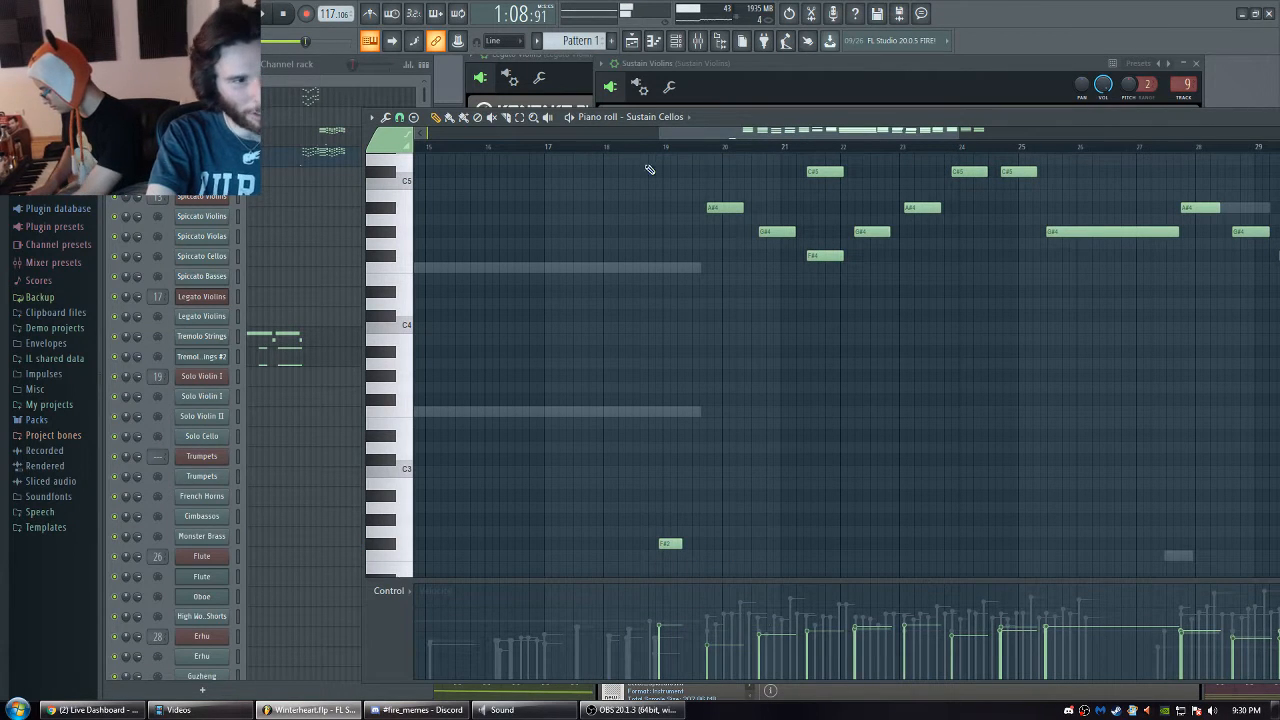
- Lower the piano roll window, audition the F#2 key, and bring the Sustain Violins Kontakt instrument to the front
left_click_drag(727, 112, 694, 167)
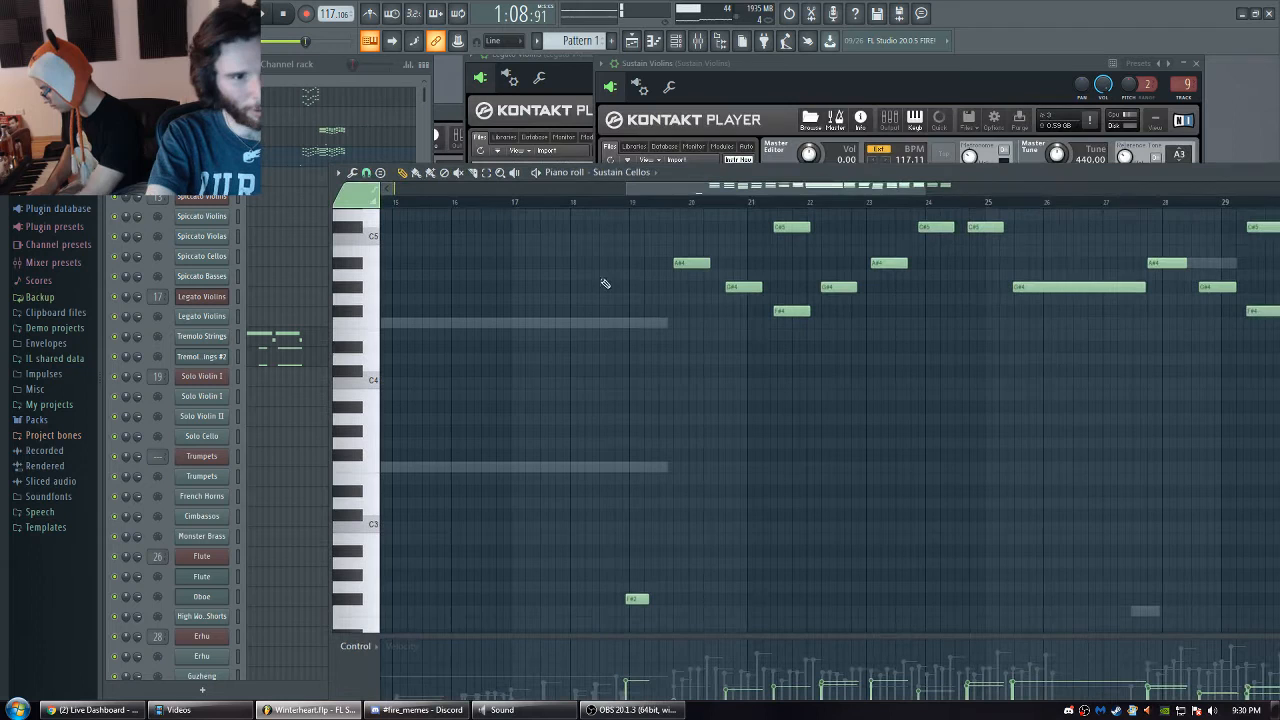
left_click(358, 601)
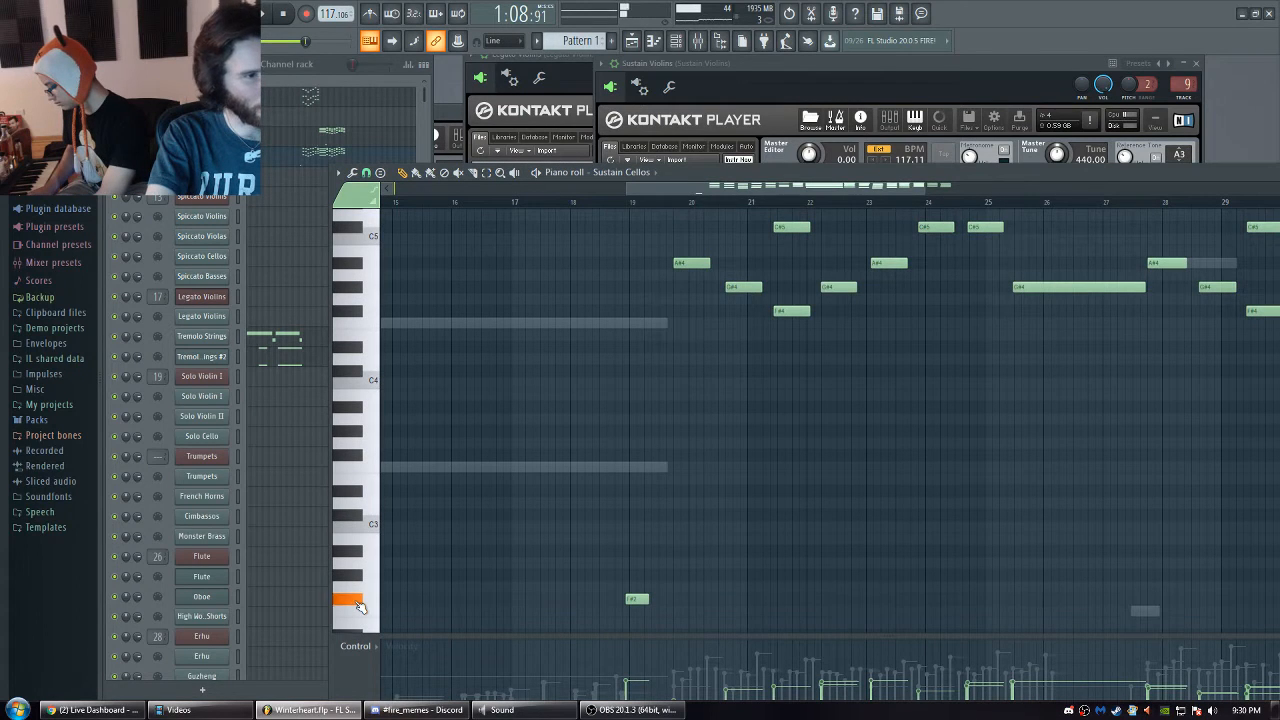
left_click(663, 148)
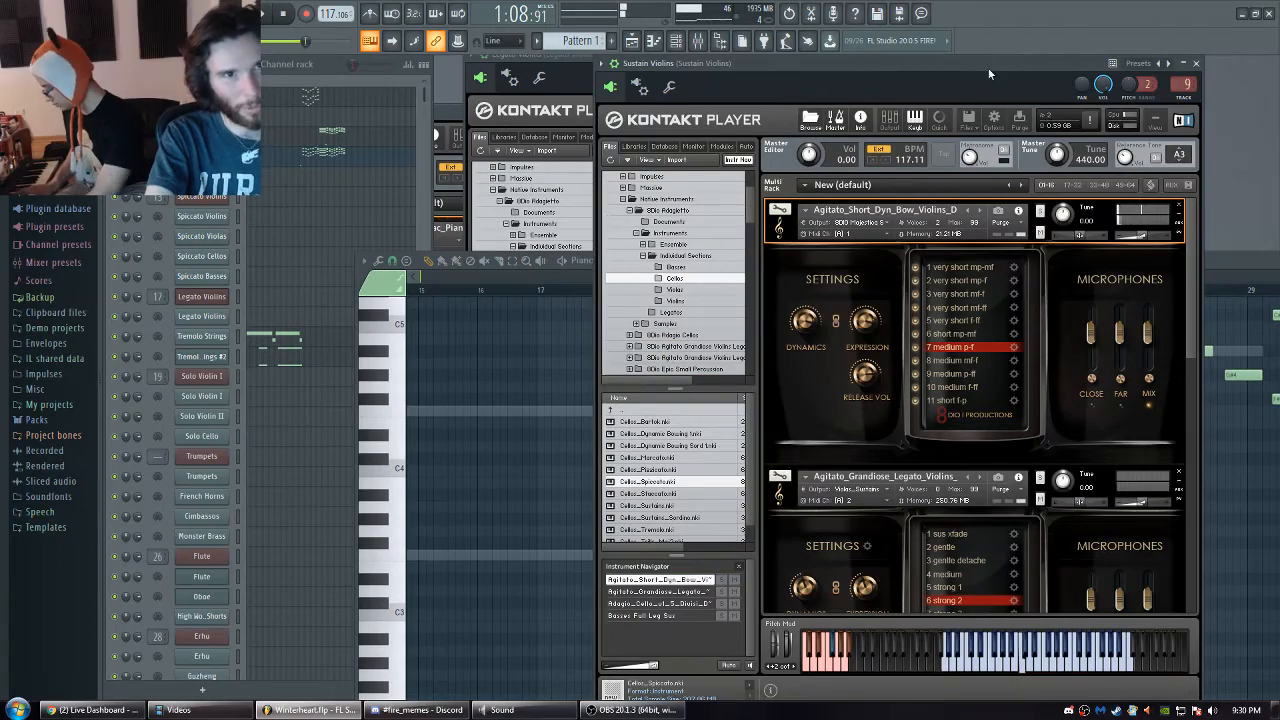
- Arrange the Sustain Violins Kontakt window beside the Sustain Cellos piano roll and audition the F#2 key
left_click_drag(990, 70, 1279, 70)
left_click_drag(828, 252, 605, 103)
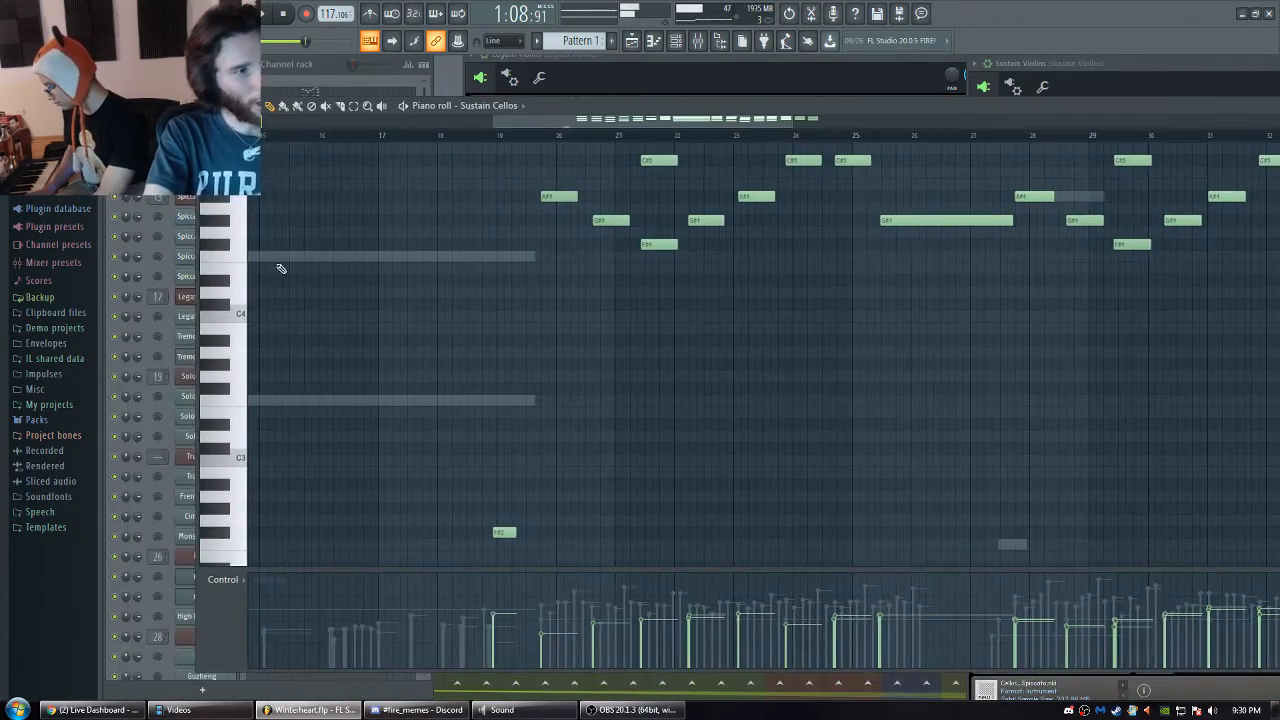
left_click_drag(195, 297, 388, 297)
left_click_drag(894, 105, 612, 83)
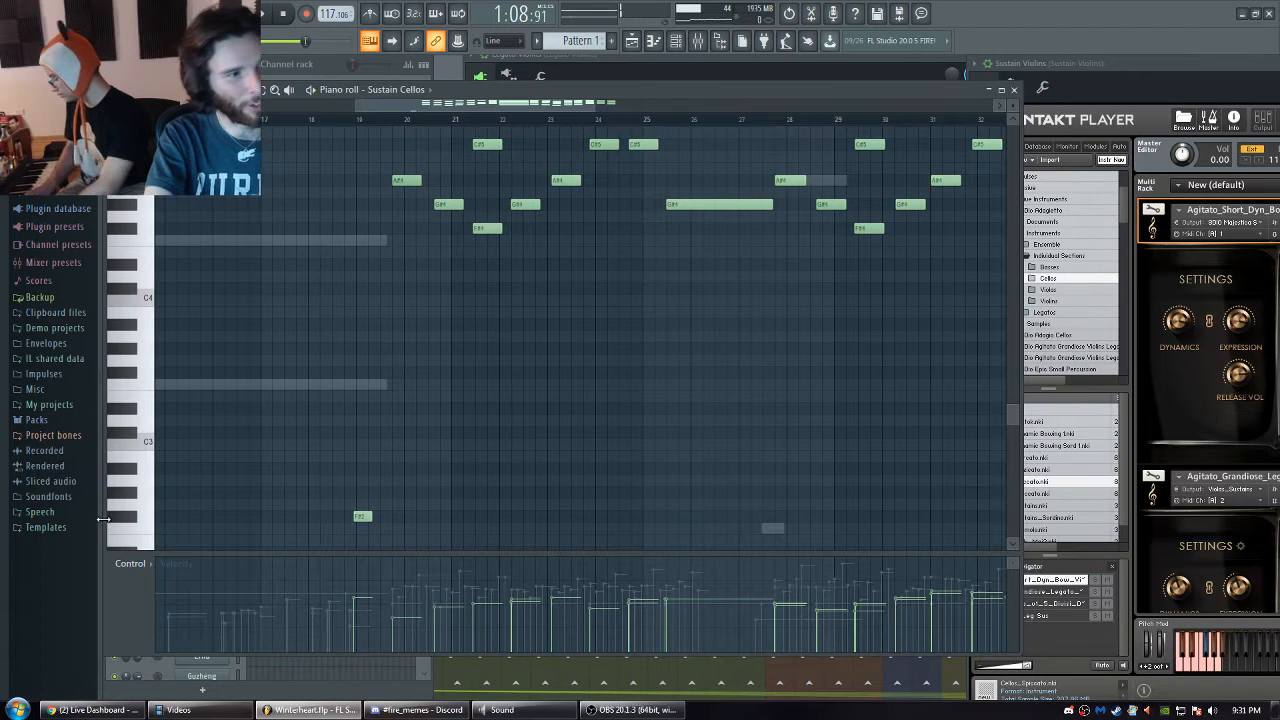
left_click(130, 518)
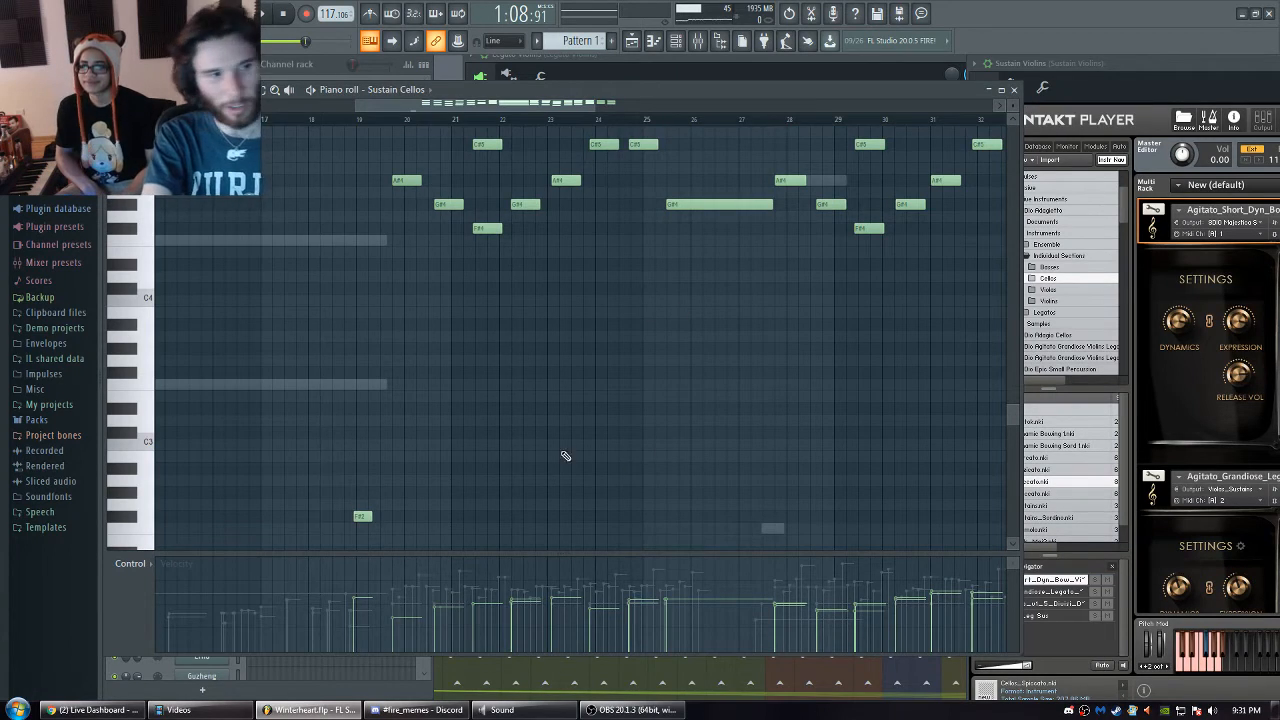
- Check the articulation lists in the Sustain Violins Kontakt instrument and return to the low F#2 note in Sustain Cellos
left_click_drag(472, 331, 518, 376)
left_click(1112, 66)
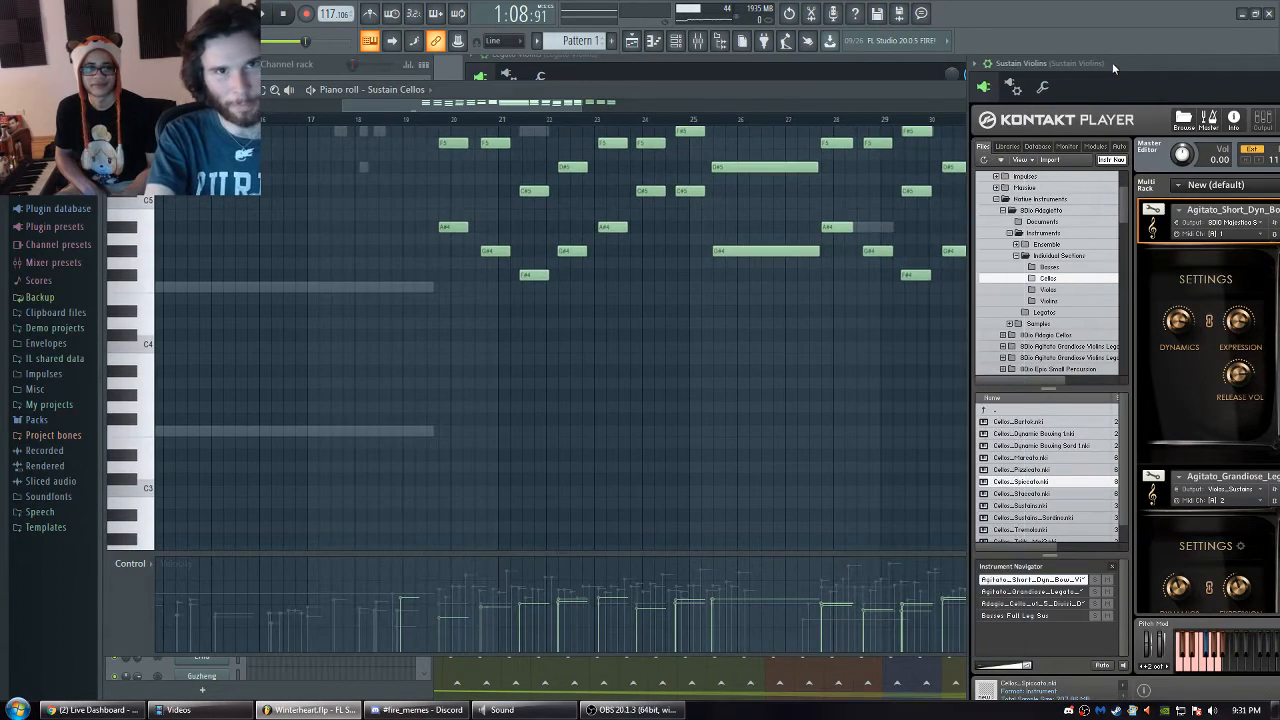
left_click_drag(1112, 62, 860, 86)
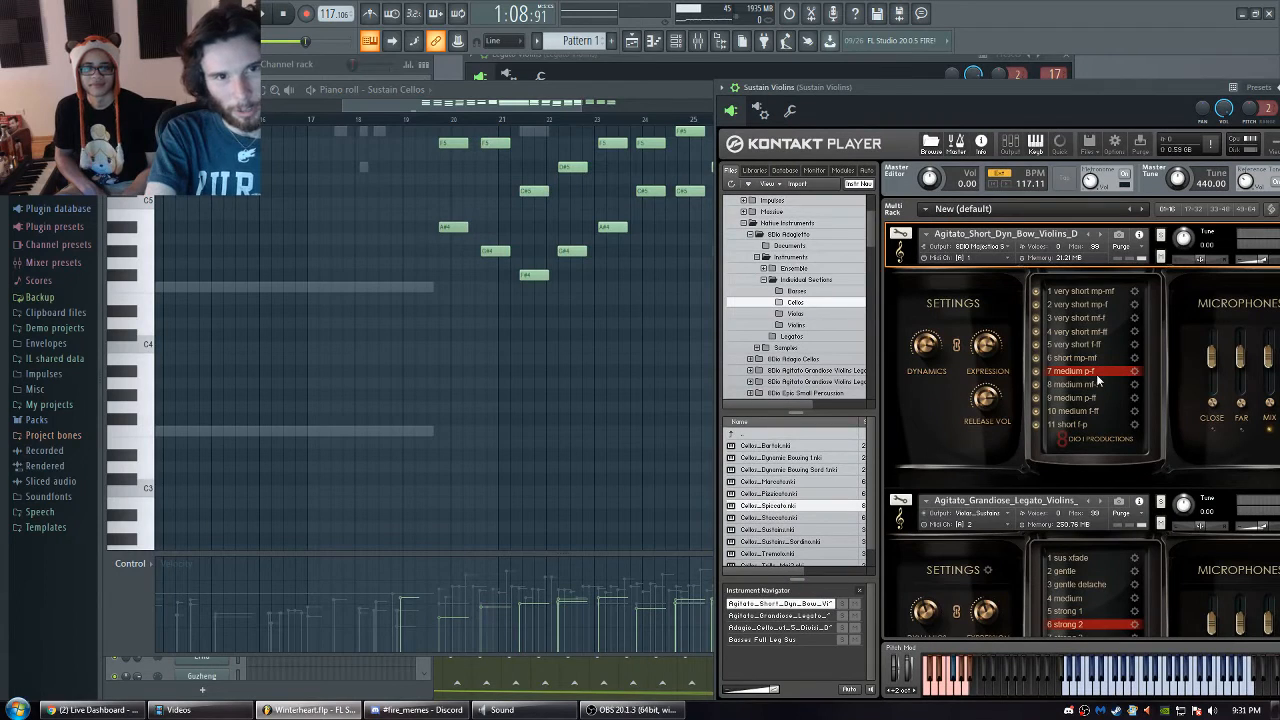
left_click(621, 453)
left_click_drag(621, 453, 651, 349)
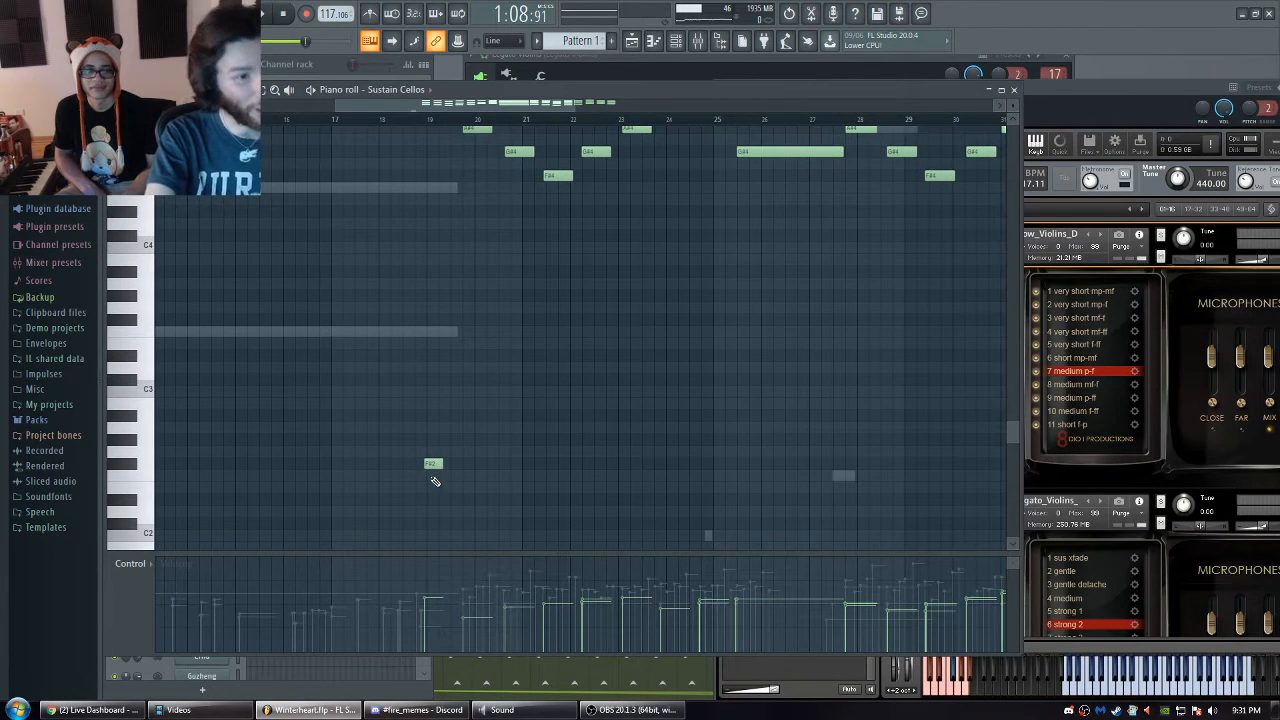
- Examine the Sustain Cellos notes across bars 18 to 34 and look through the piano roll's channel list
left_click_drag(703, 377, 663, 371)
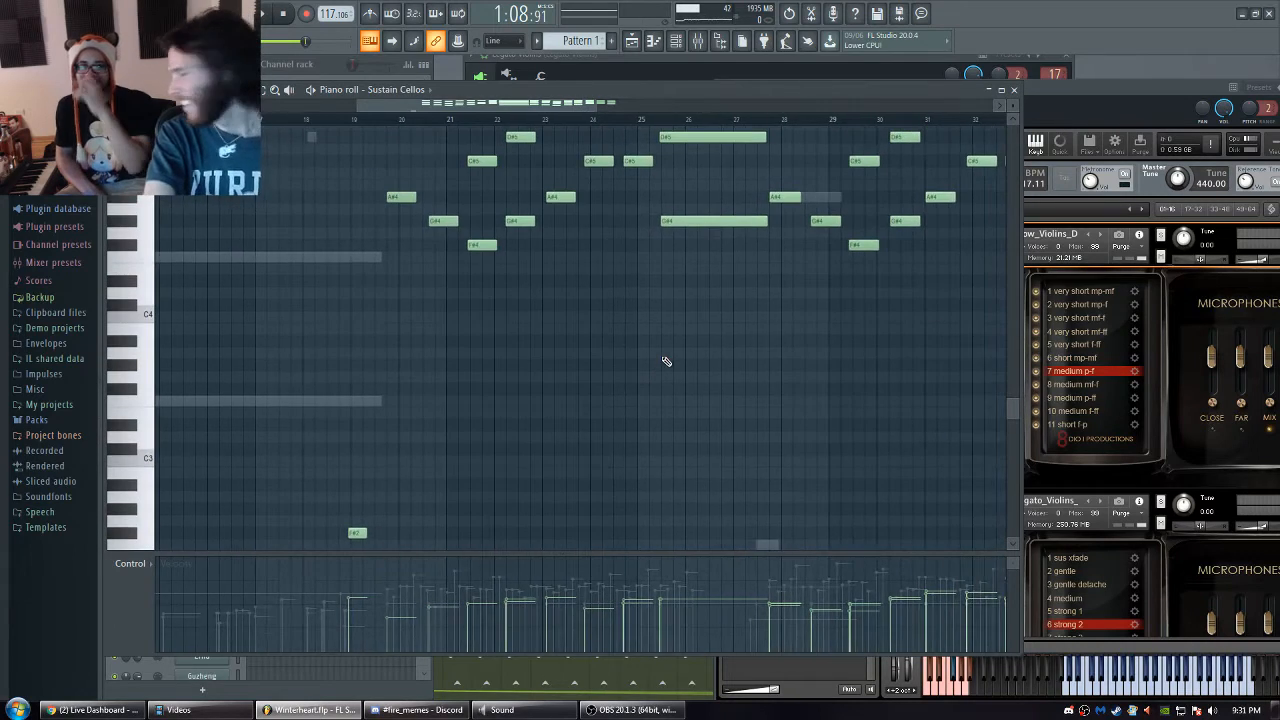
left_click_drag(763, 292, 597, 383)
left_click_drag(537, 420, 566, 375)
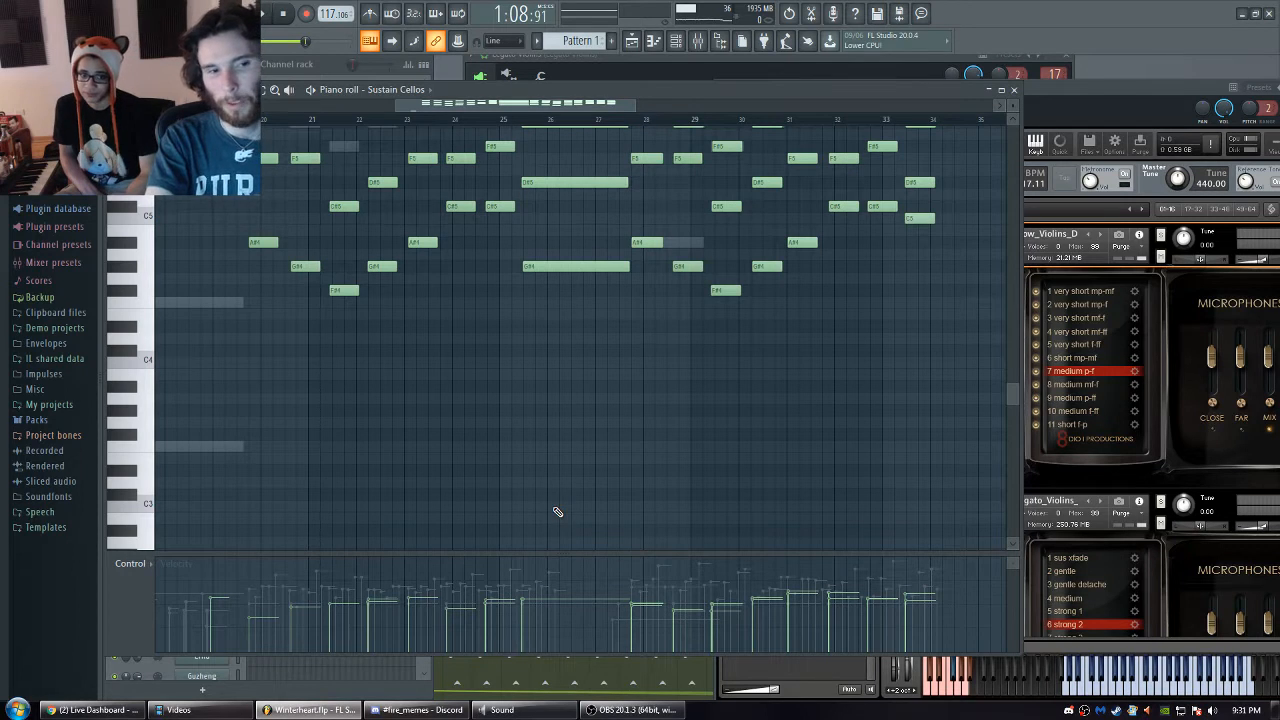
left_click_drag(657, 278, 675, 445)
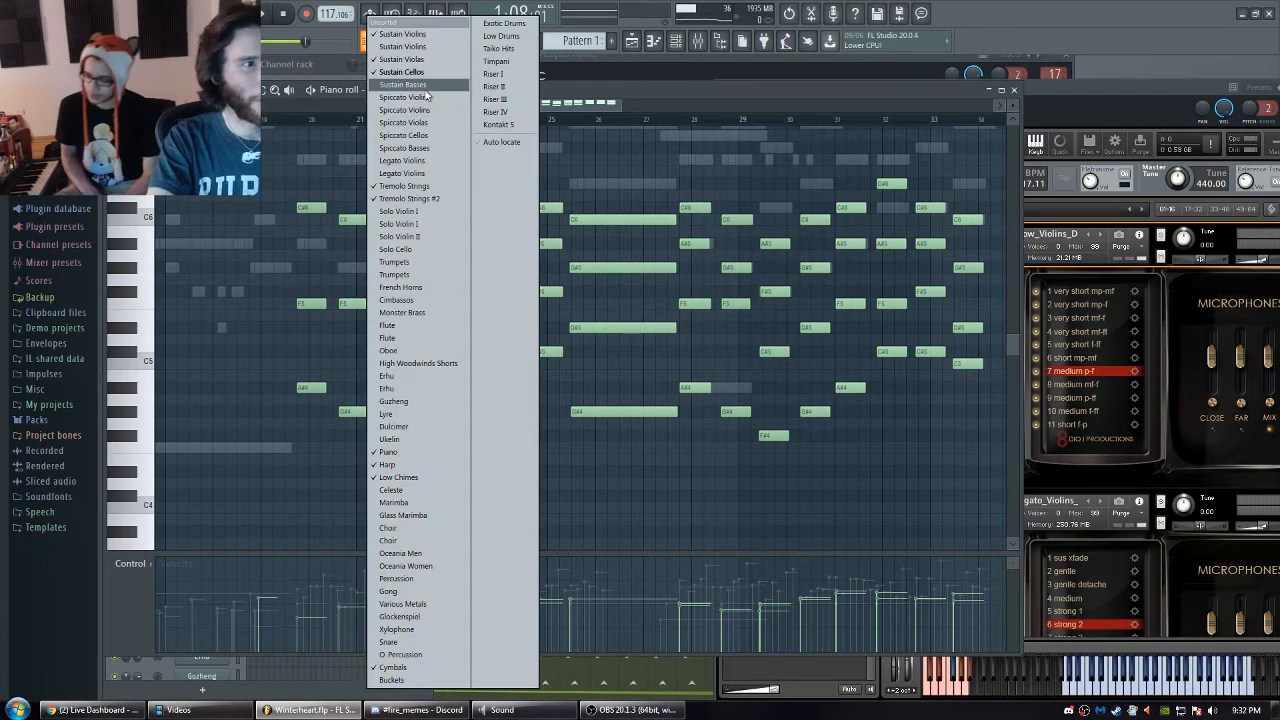
left_click(428, 90)
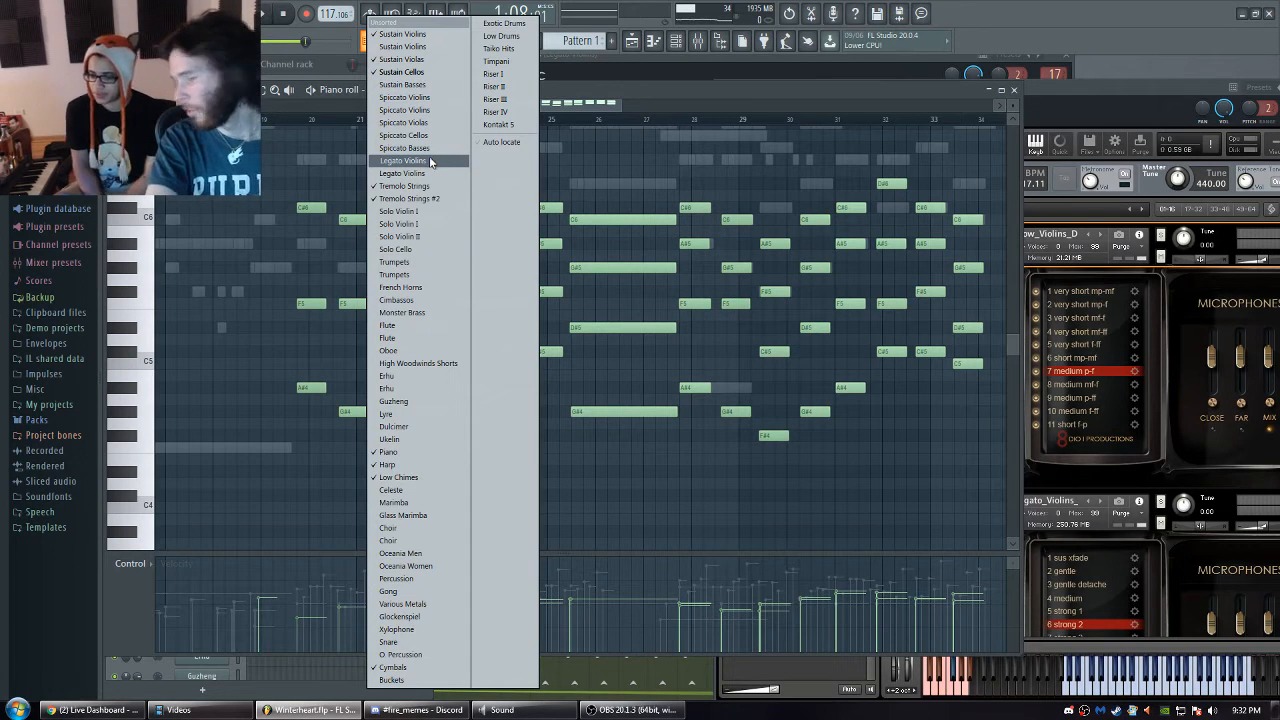
left_click(443, 72)
left_click(409, 93)
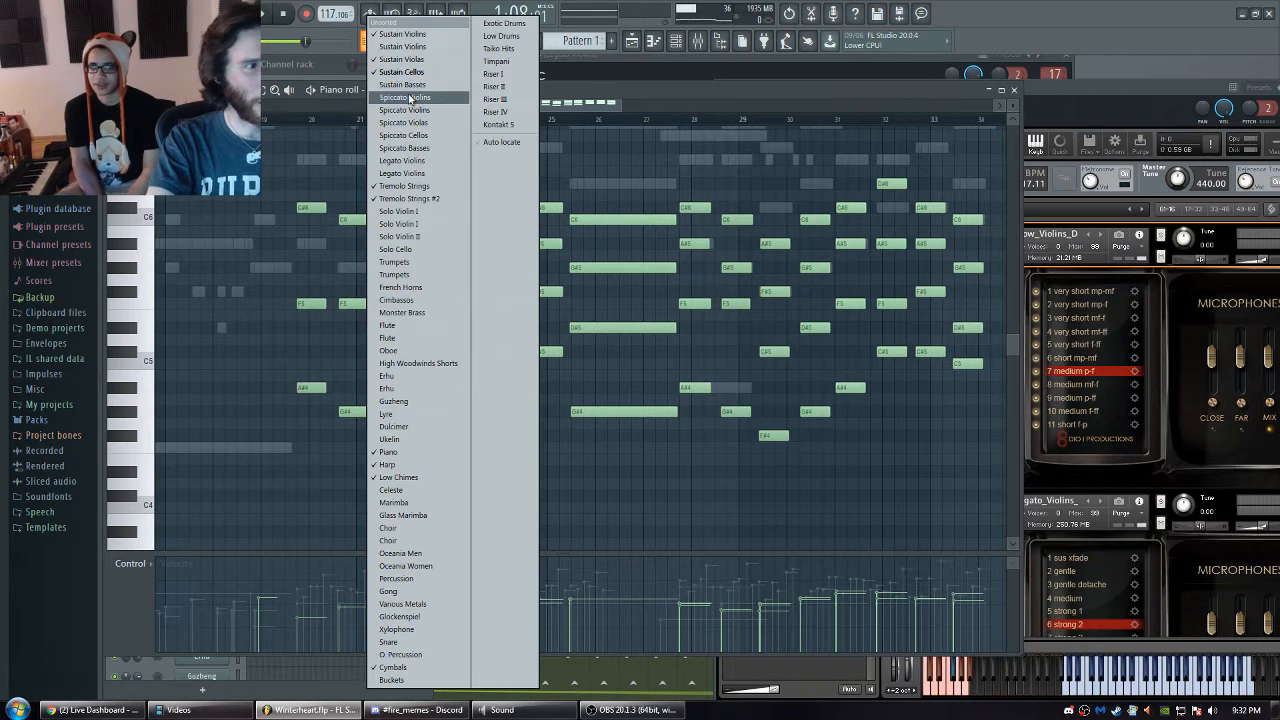
left_click(284, 488)
left_click_drag(281, 491, 333, 232)
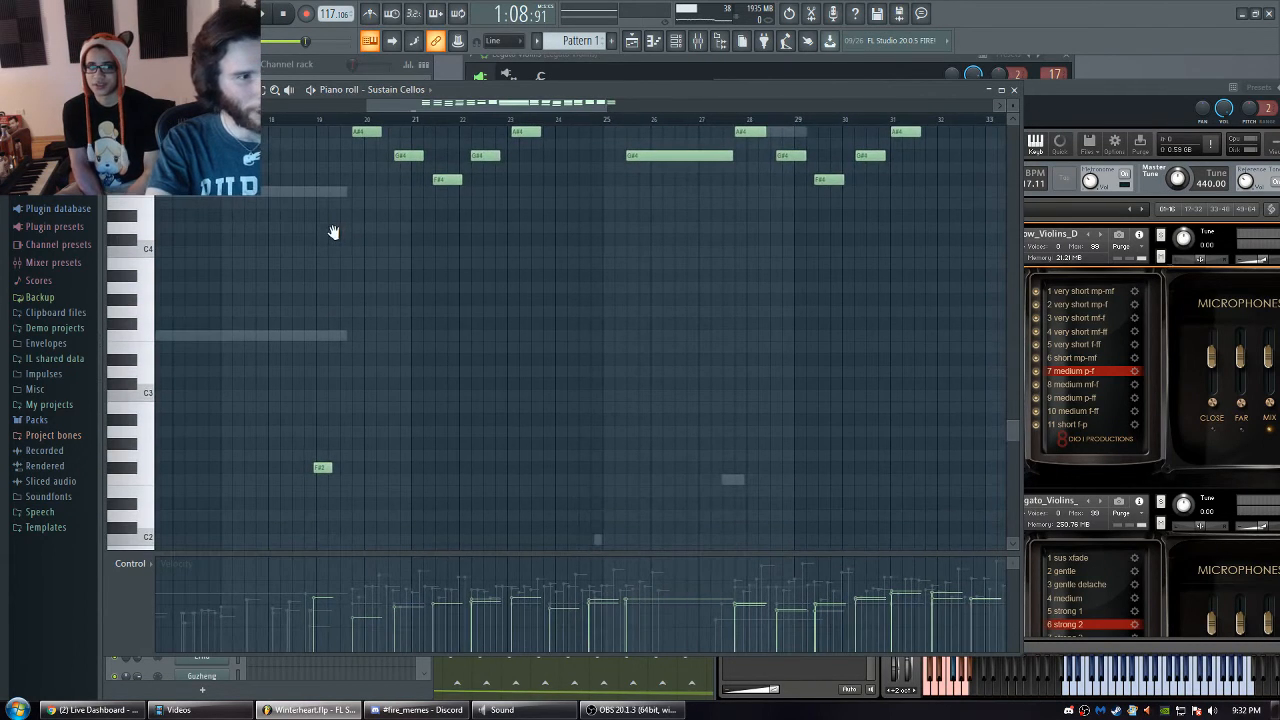
- Switch the piano roll to Sustain Violins and add a short F#2 keyswitch note at about bar 19
left_click_drag(423, 96, 425, 89)
left_click(428, 86)
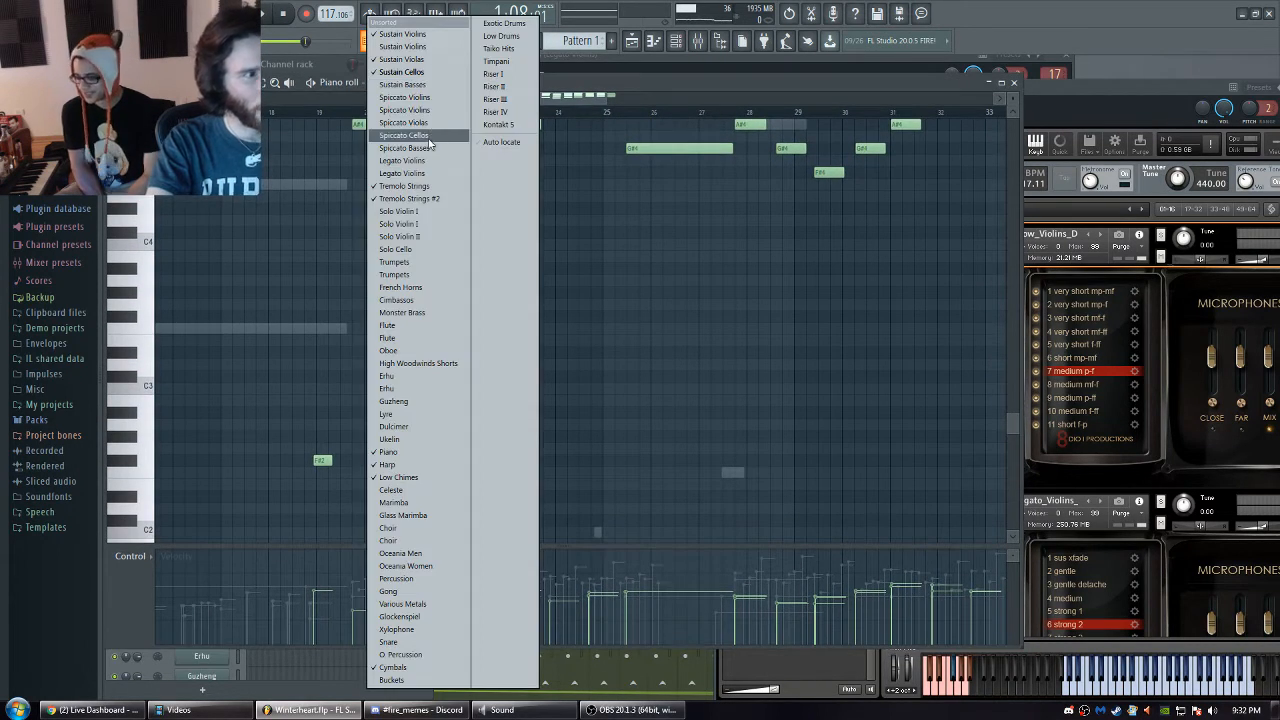
left_click(437, 35)
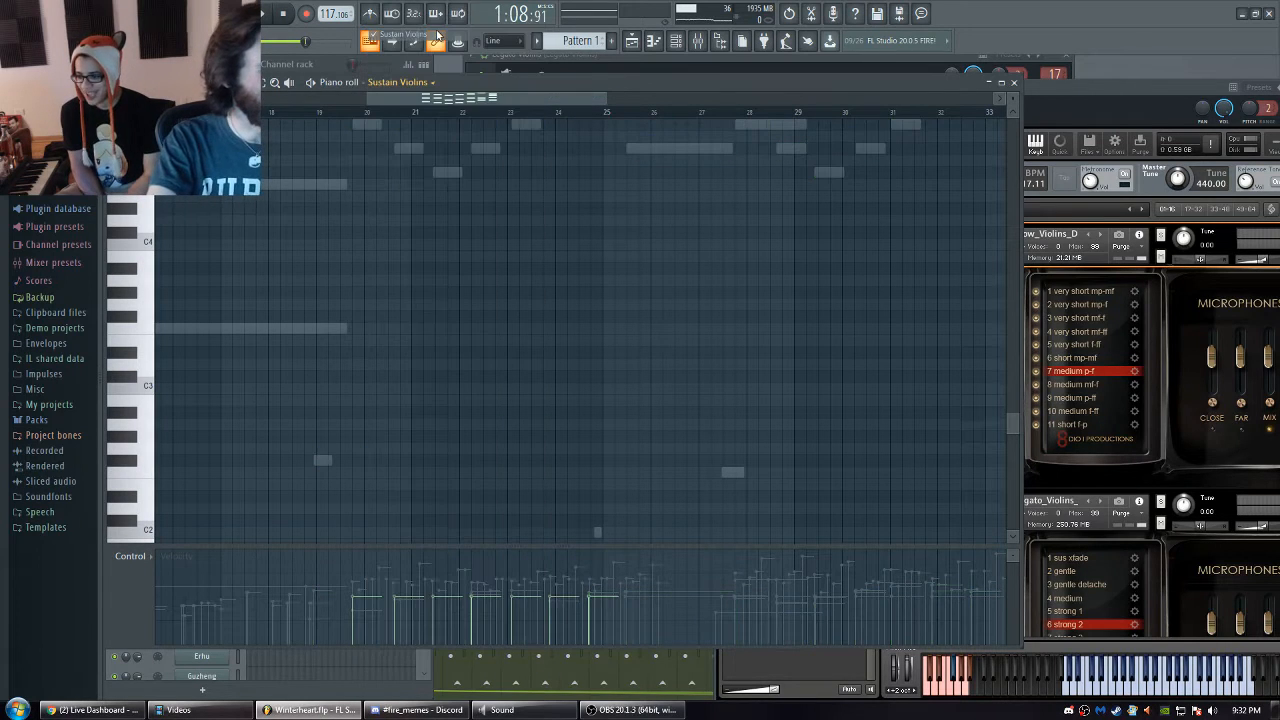
left_click(320, 460)
left_click_drag(320, 461, 323, 463)
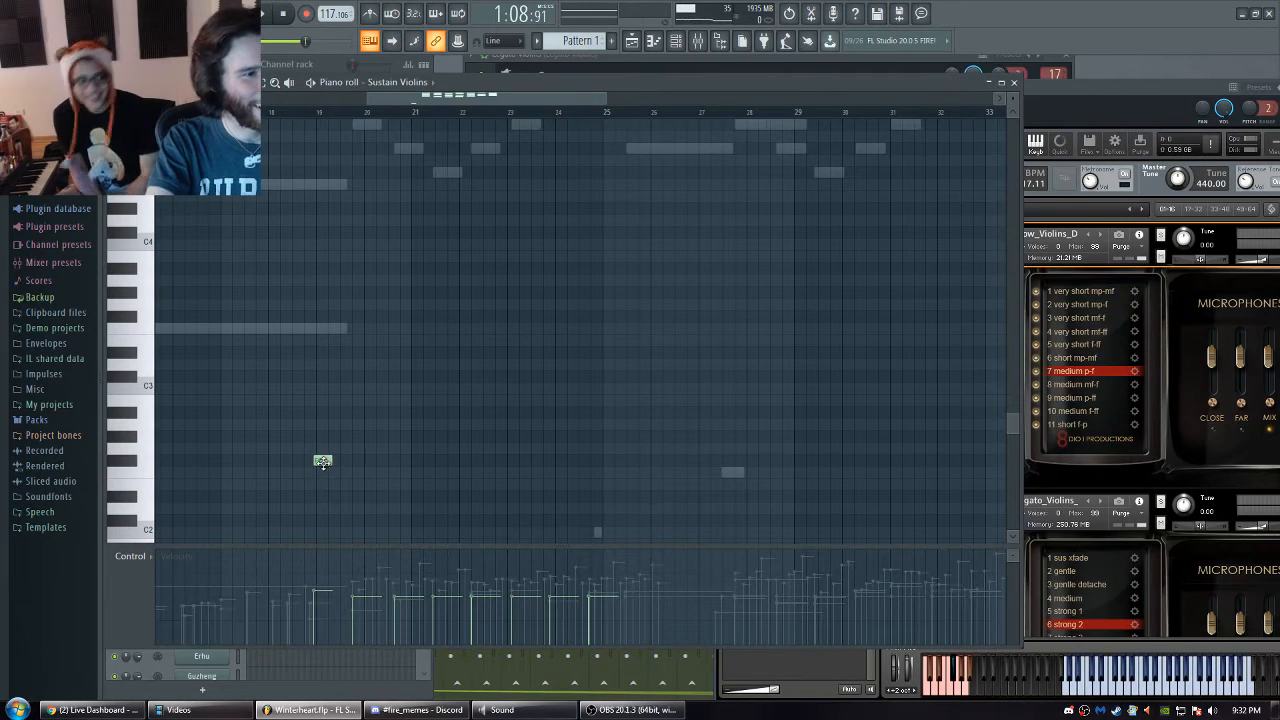
- Switch the piano roll back to Sustain Cellos and nudge its window slightly
left_click(436, 84)
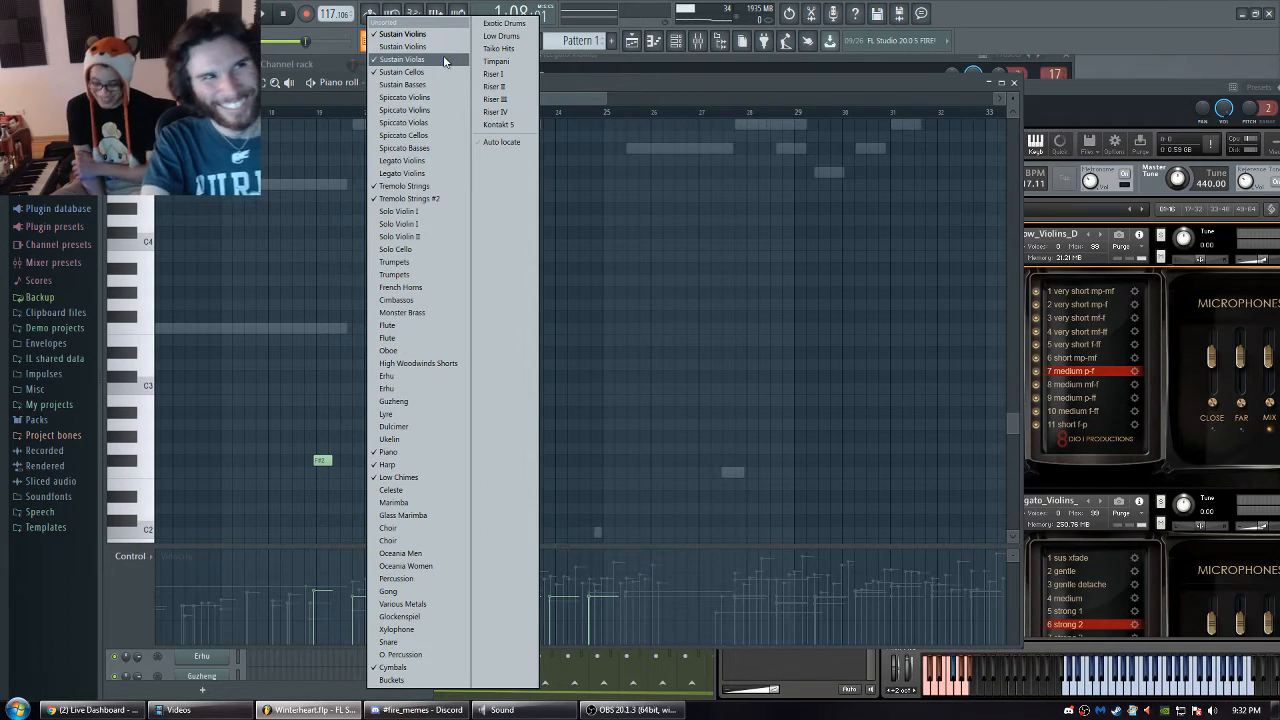
left_click(440, 72)
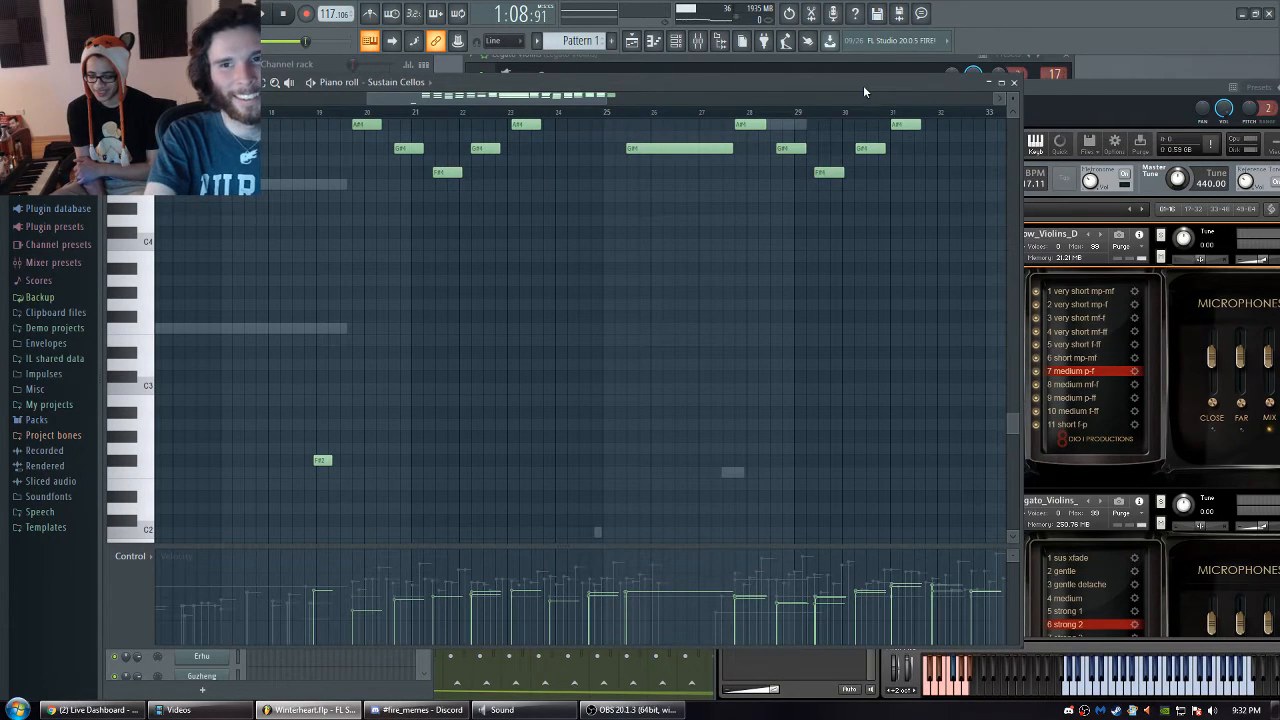
left_click_drag(858, 84, 852, 79)
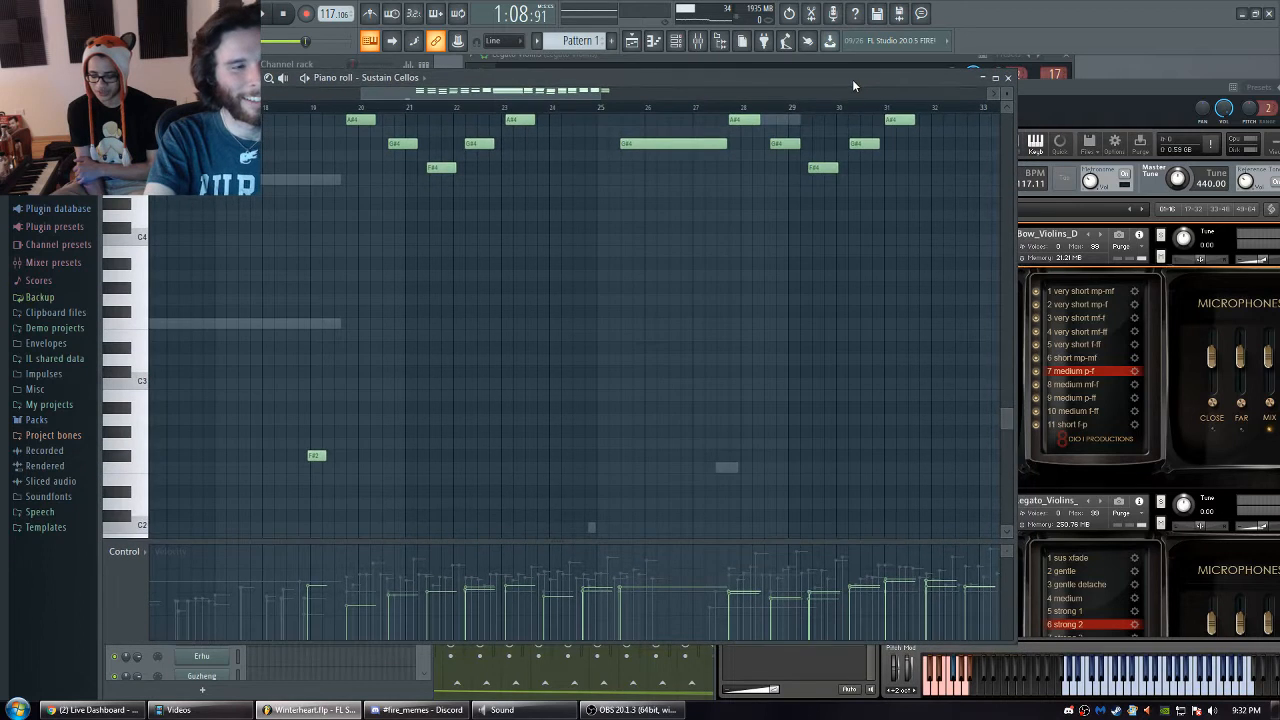
scroll(682, 285, "up", 3)
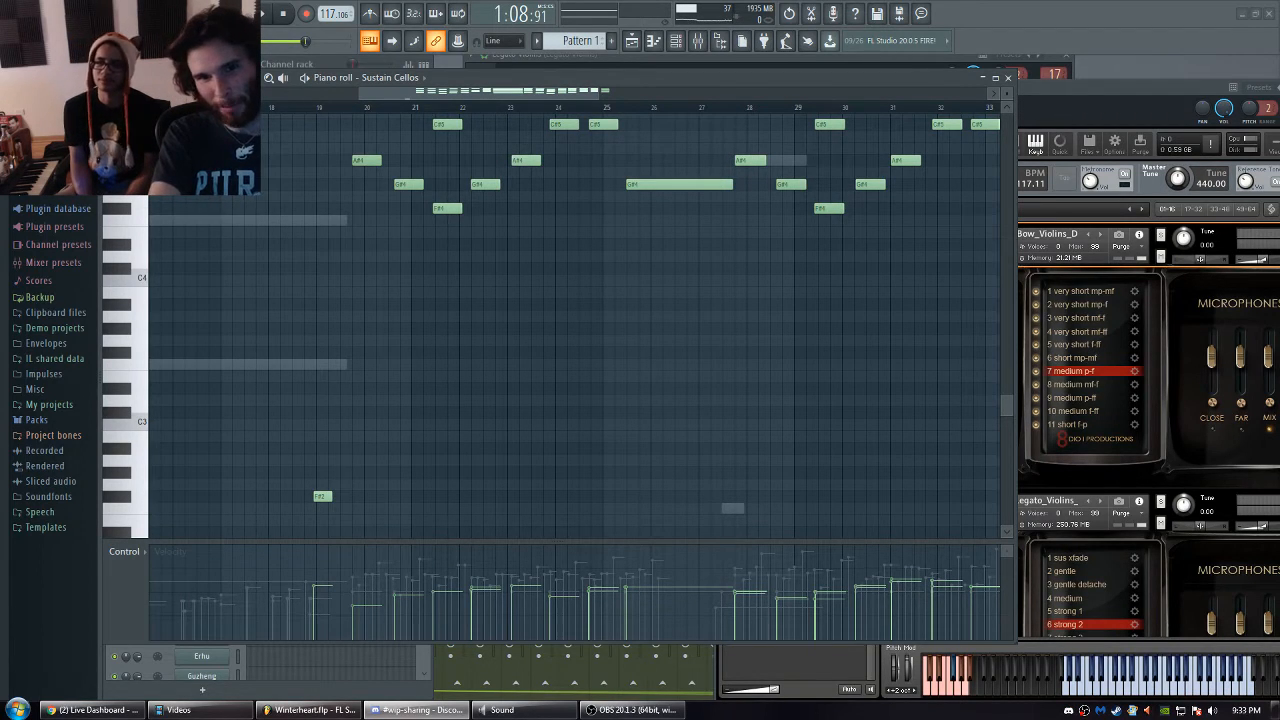
left_click(1106, 70)
left_click(18, 710)
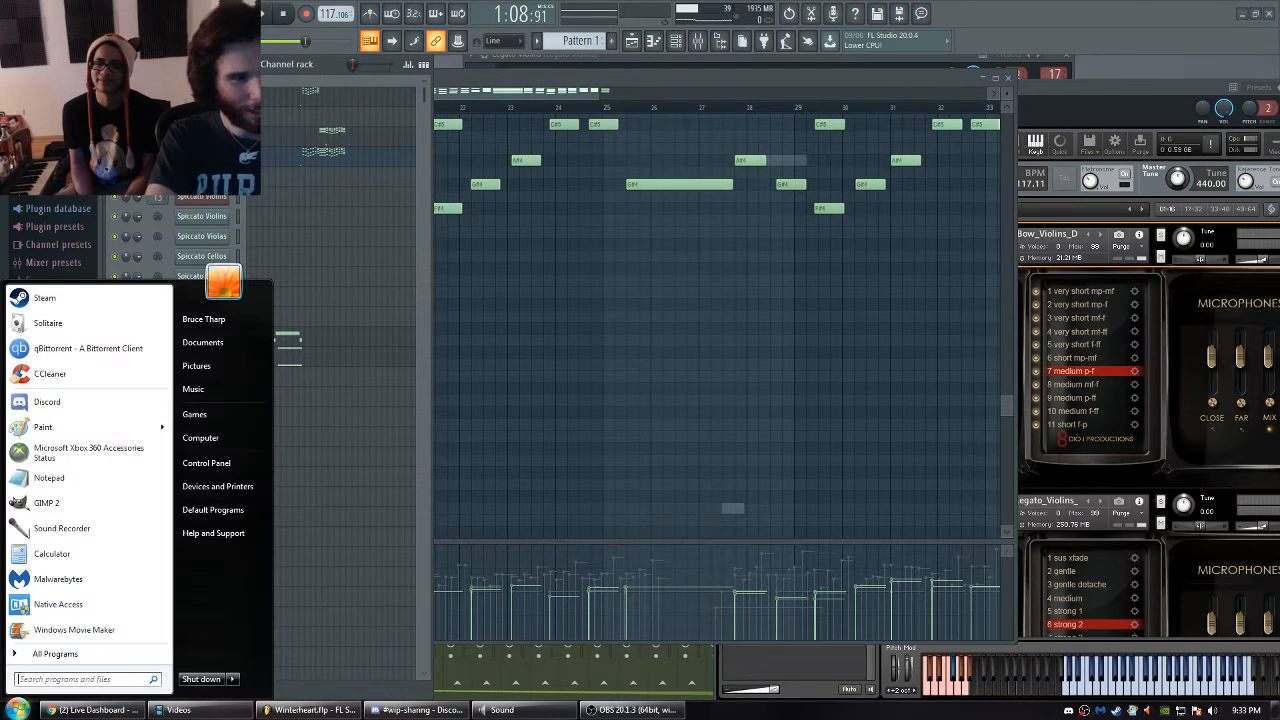
left_click(18, 710)
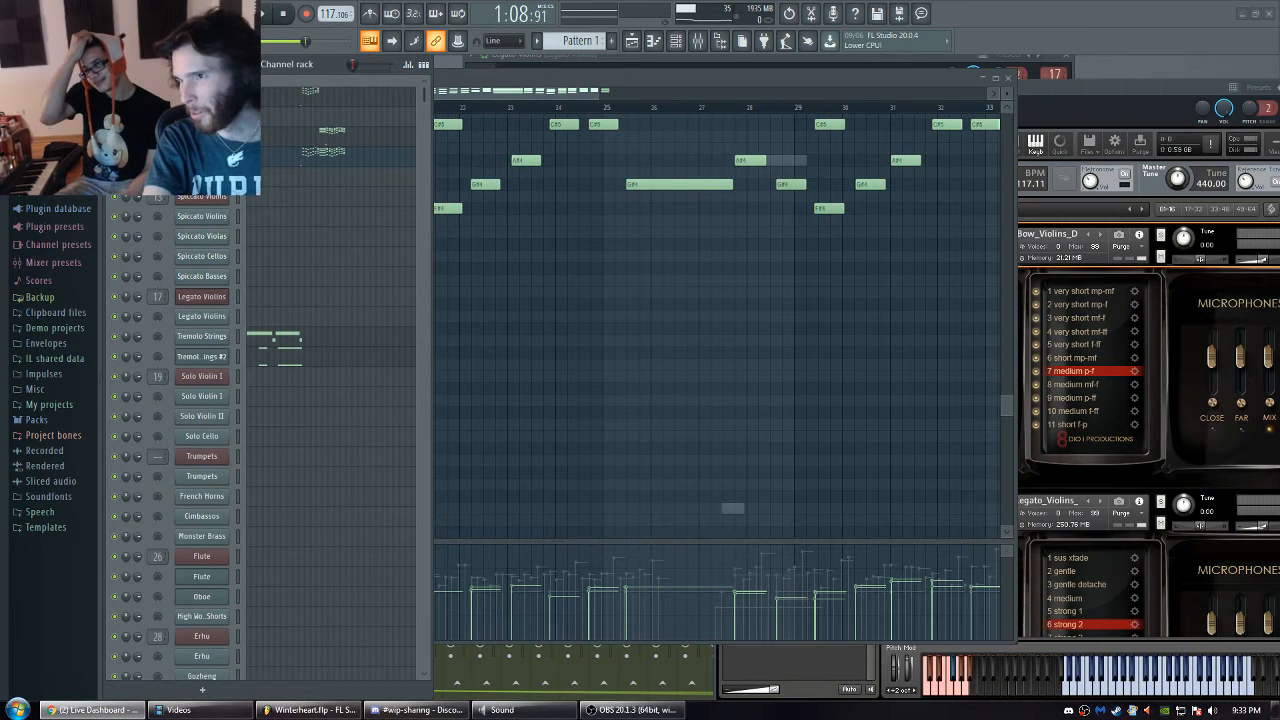
left_click(1113, 73)
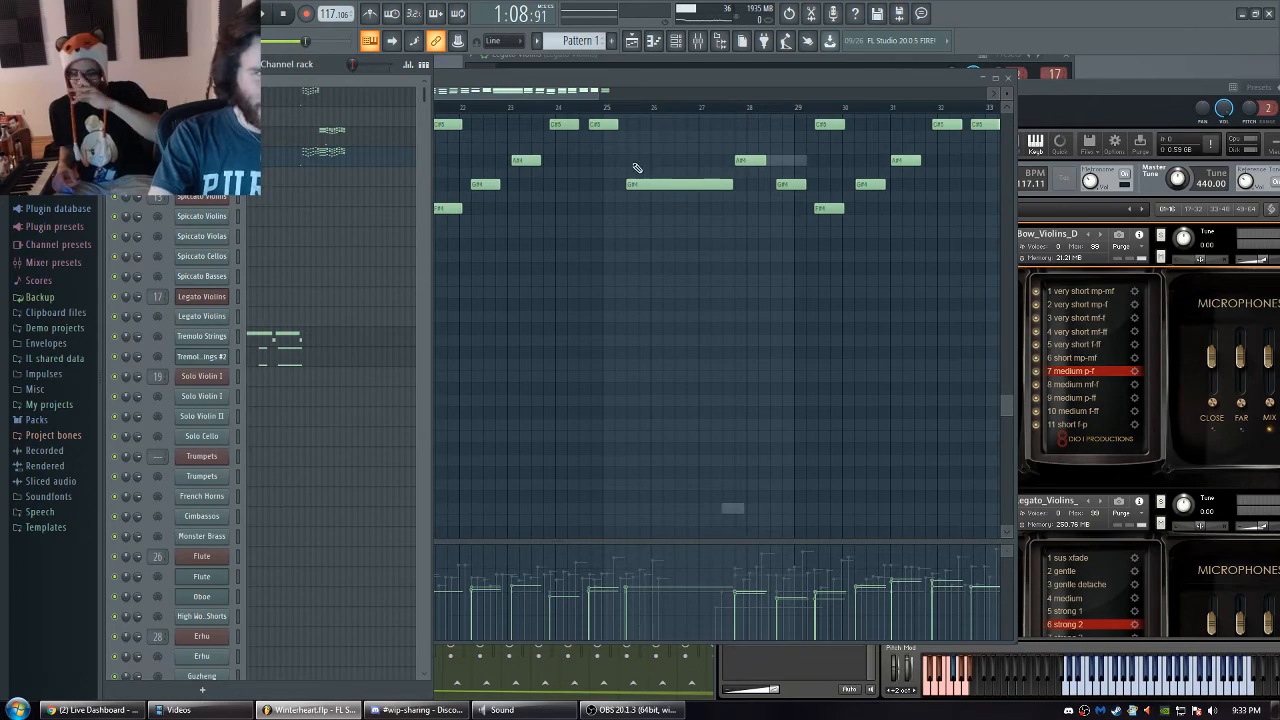
- Compare the Sustain Cellos low F#2 note with the Adagio Cello Divisi articulations and keyswitches in Kontakt
left_click_drag(692, 334, 511, 367)
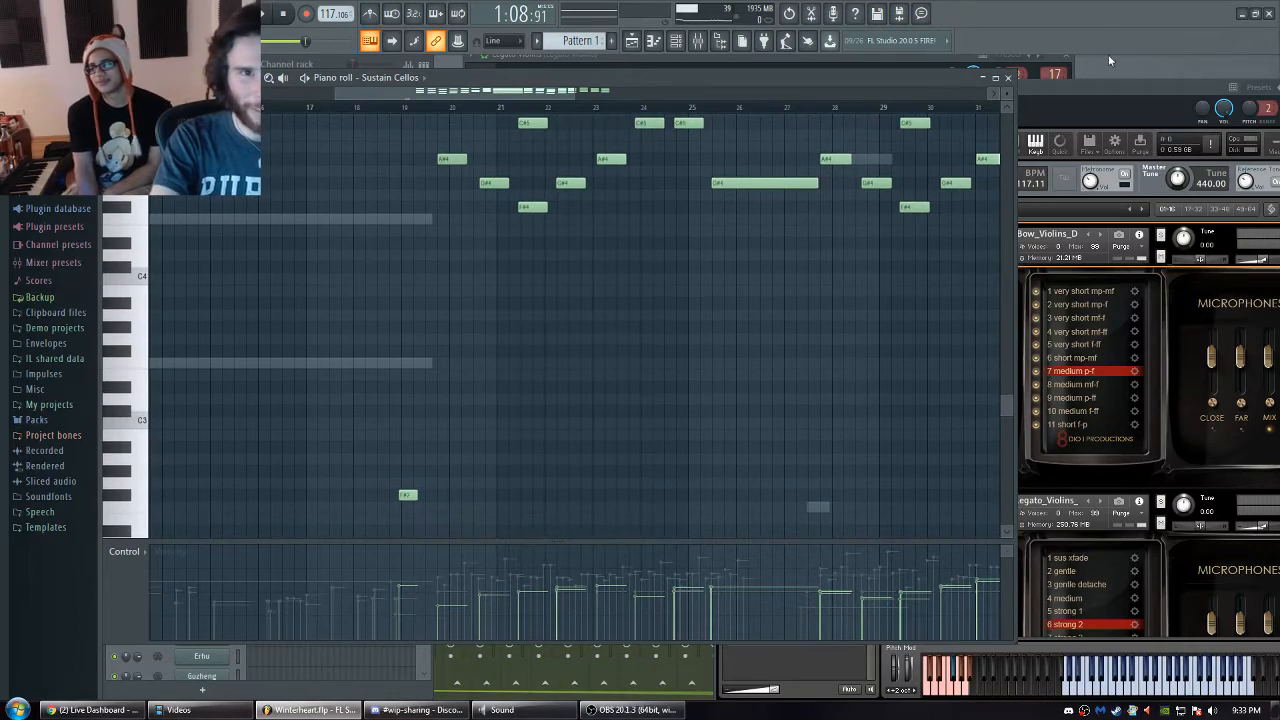
left_click_drag(1126, 89, 988, 55)
left_click_drag(1178, 326, 1190, 463)
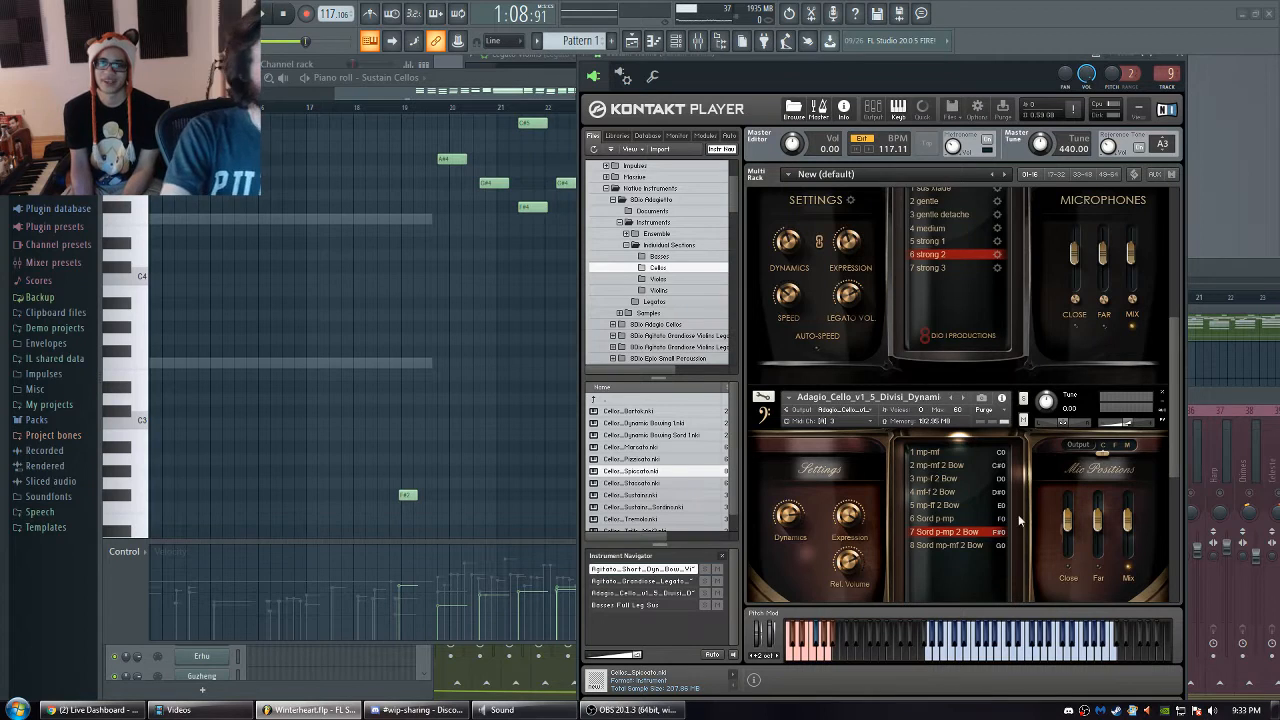
middle_click(490, 397)
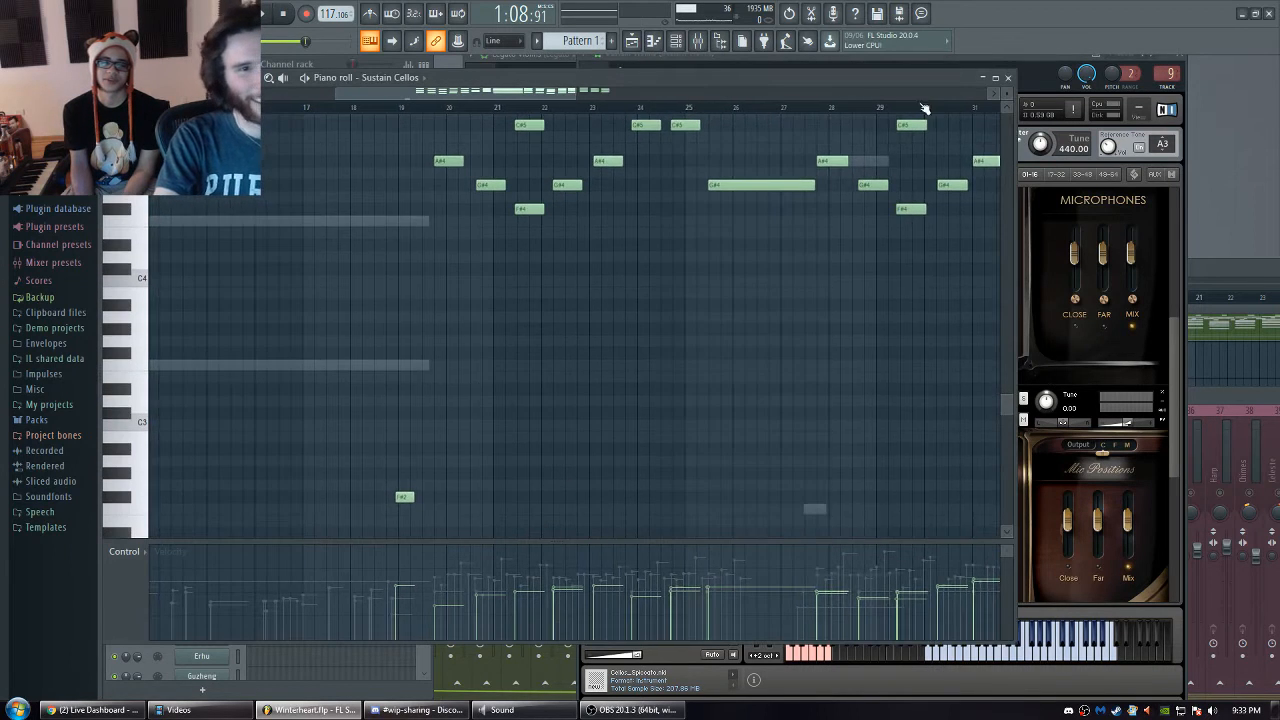
left_click(1040, 56)
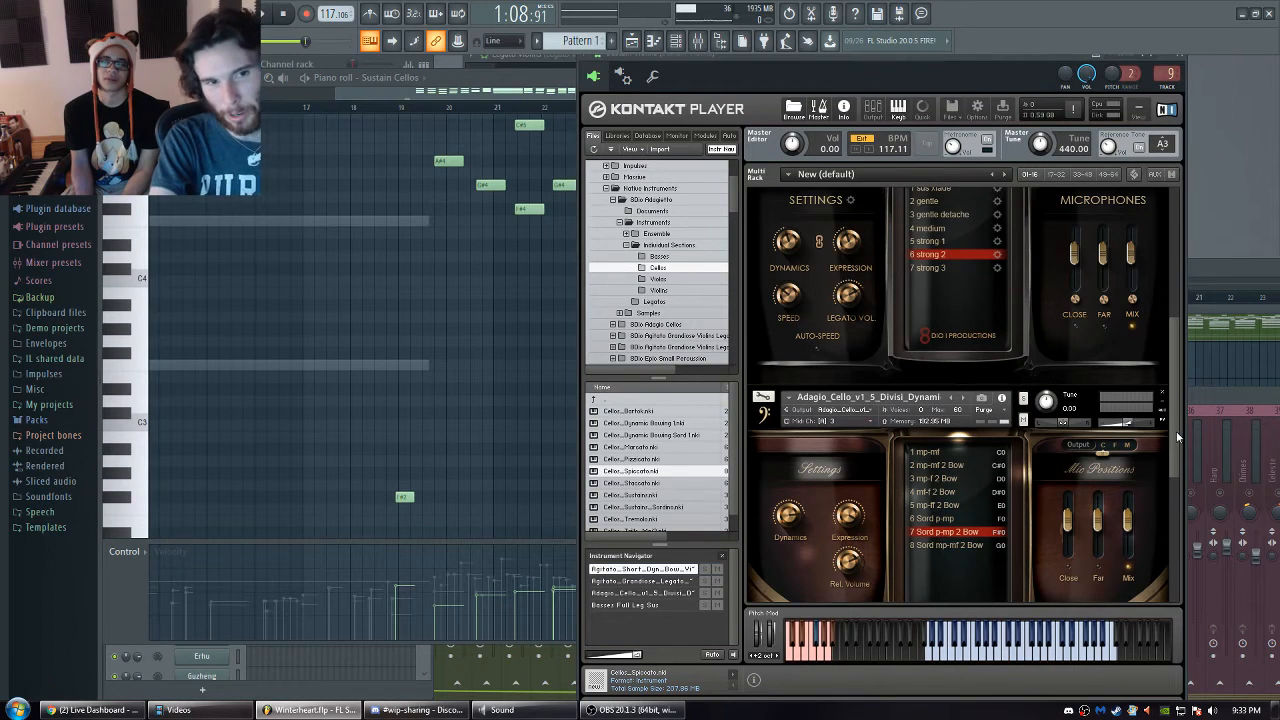
left_click_drag(1176, 431, 1180, 462)
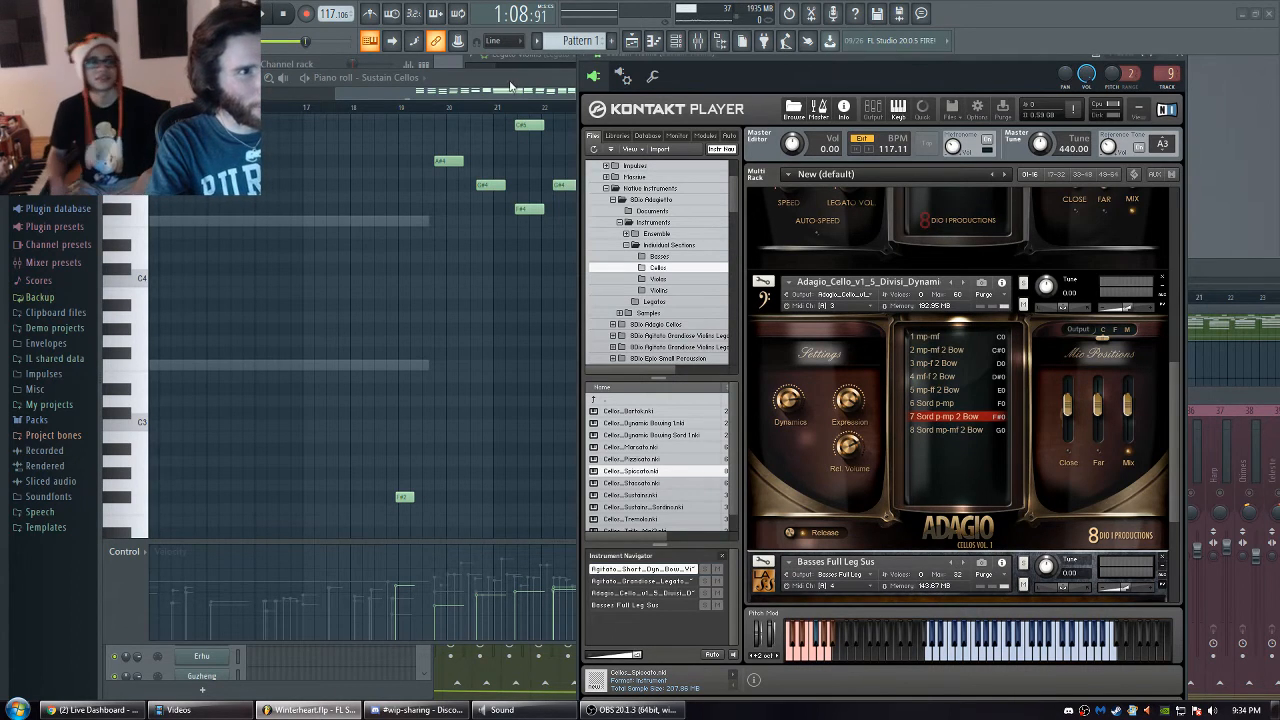
- Move the piano roll clear of the channel rack, select a strings channel, and show the mixer
left_click_drag(547, 76, 959, 69)
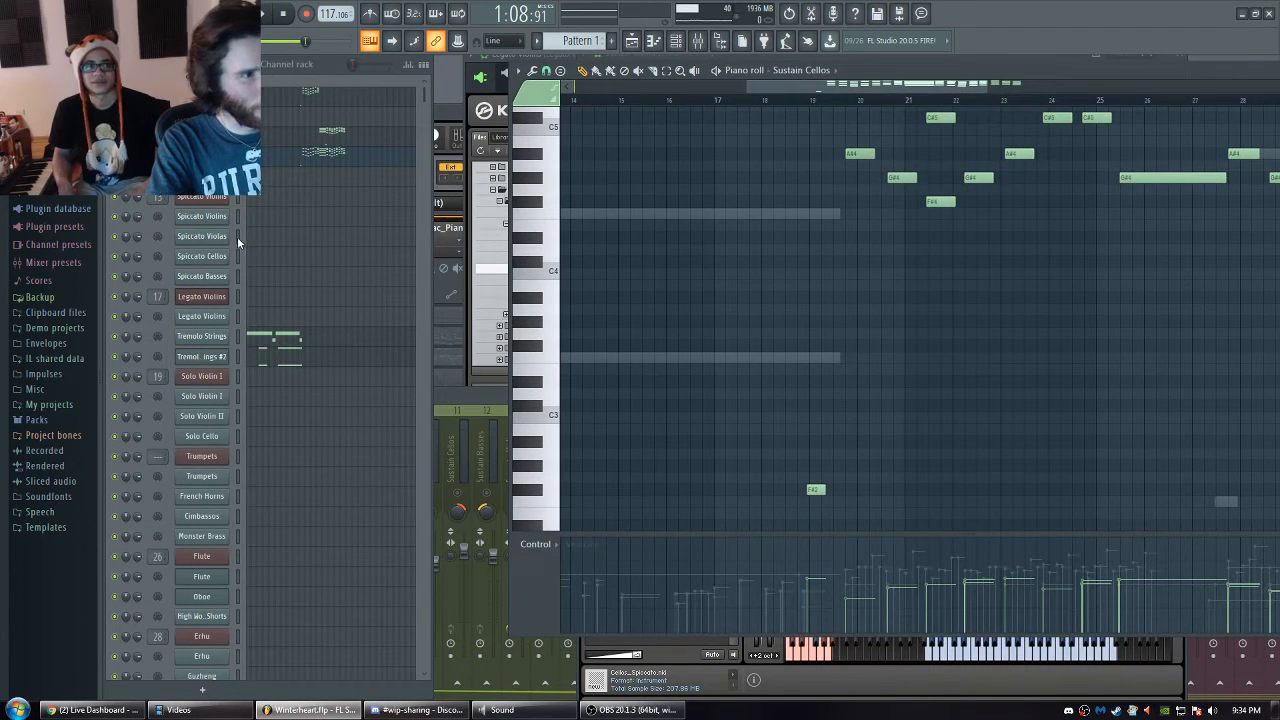
left_click(204, 157)
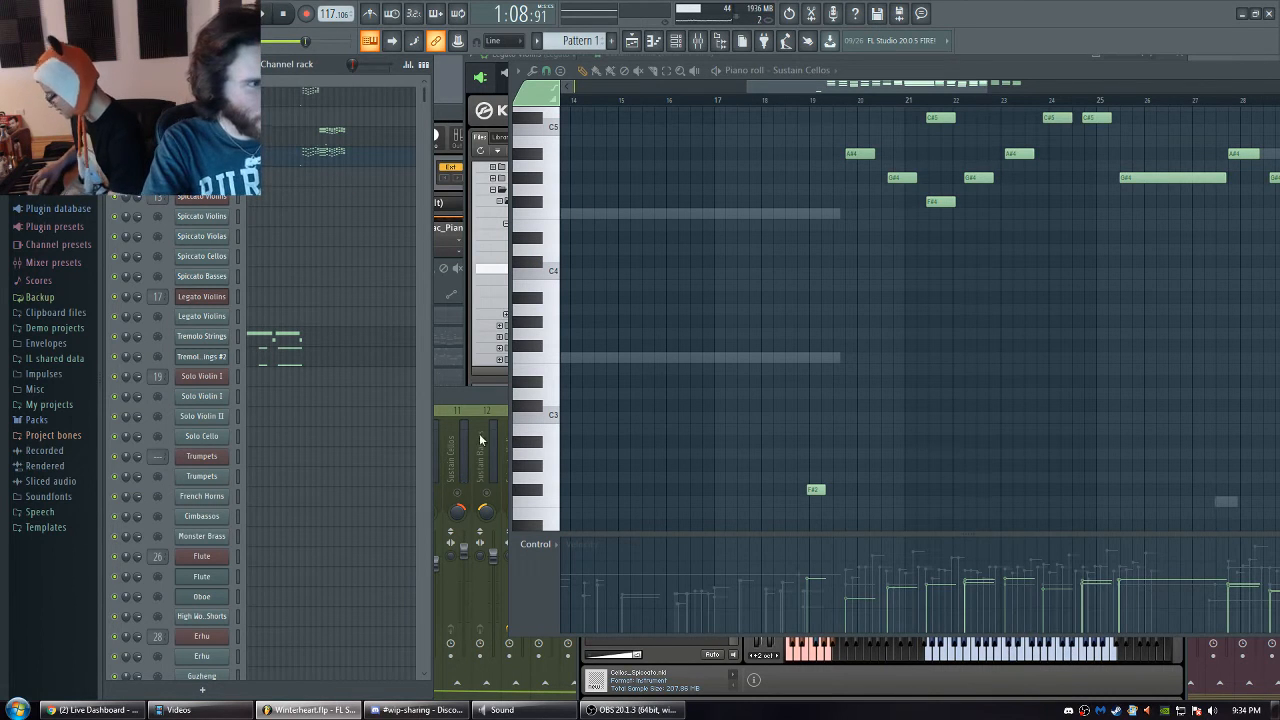
key("F9")
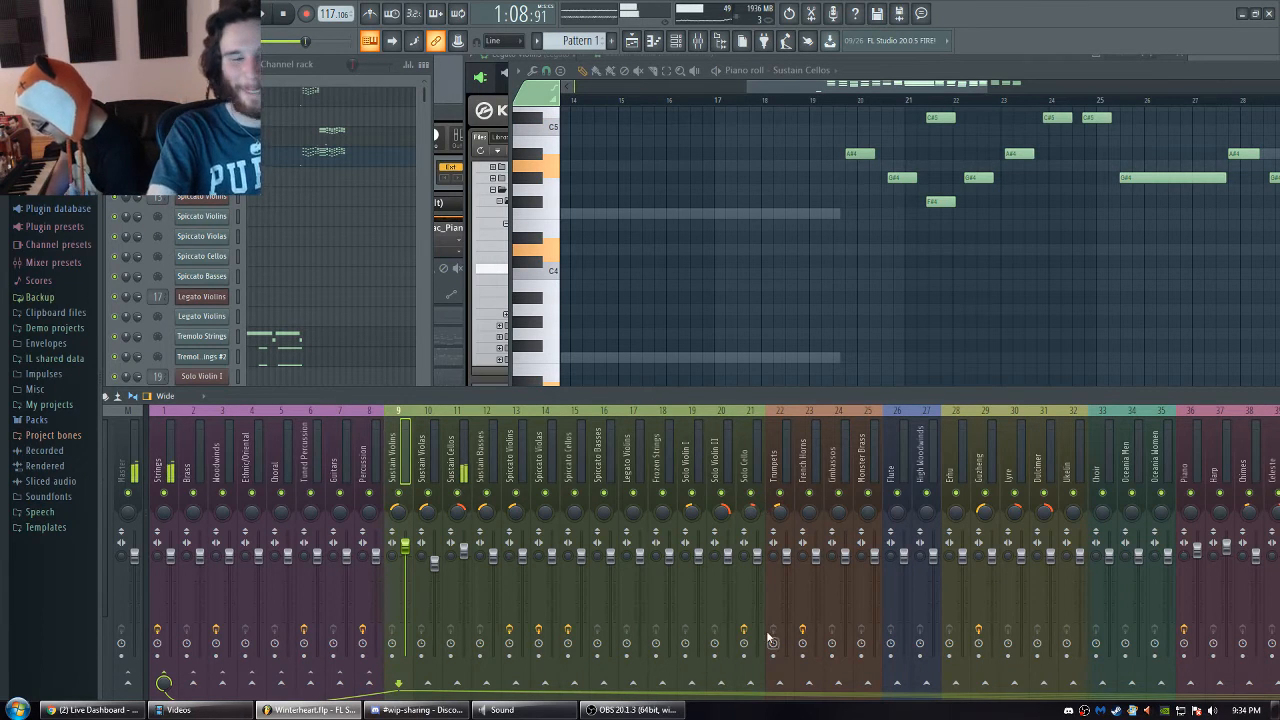
mouse_move(440, 714)
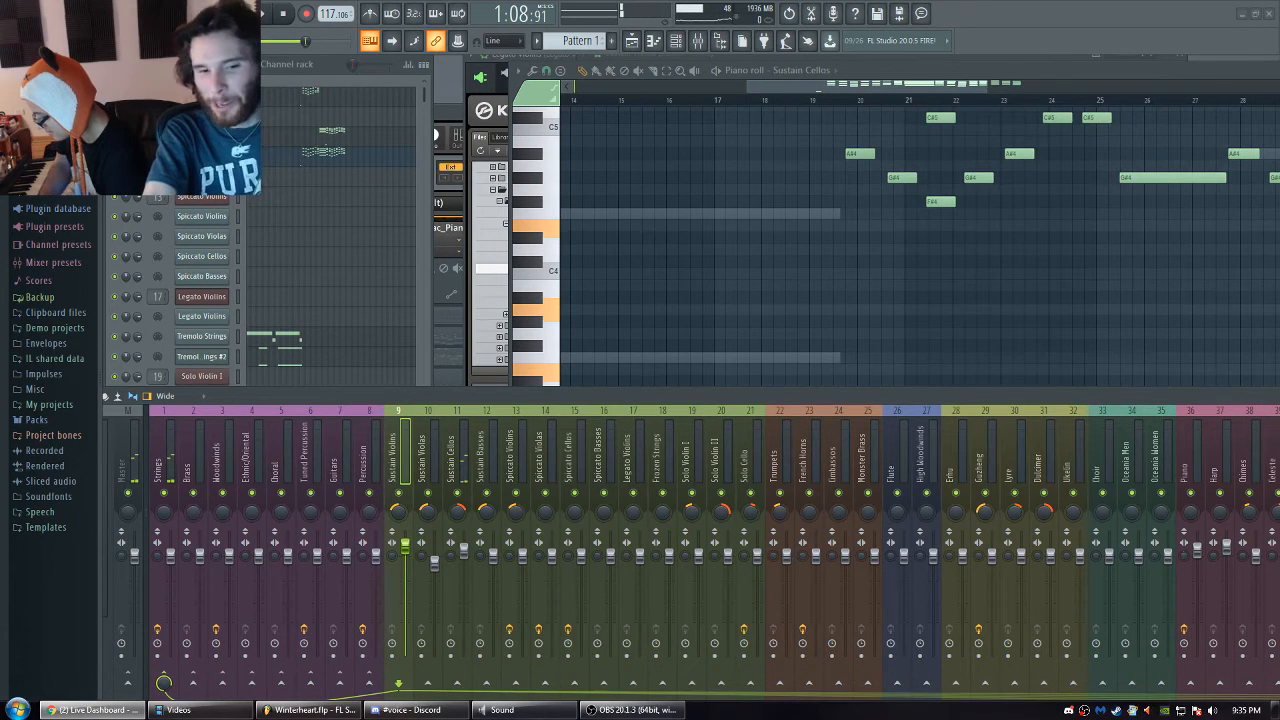
left_click(754, 398)
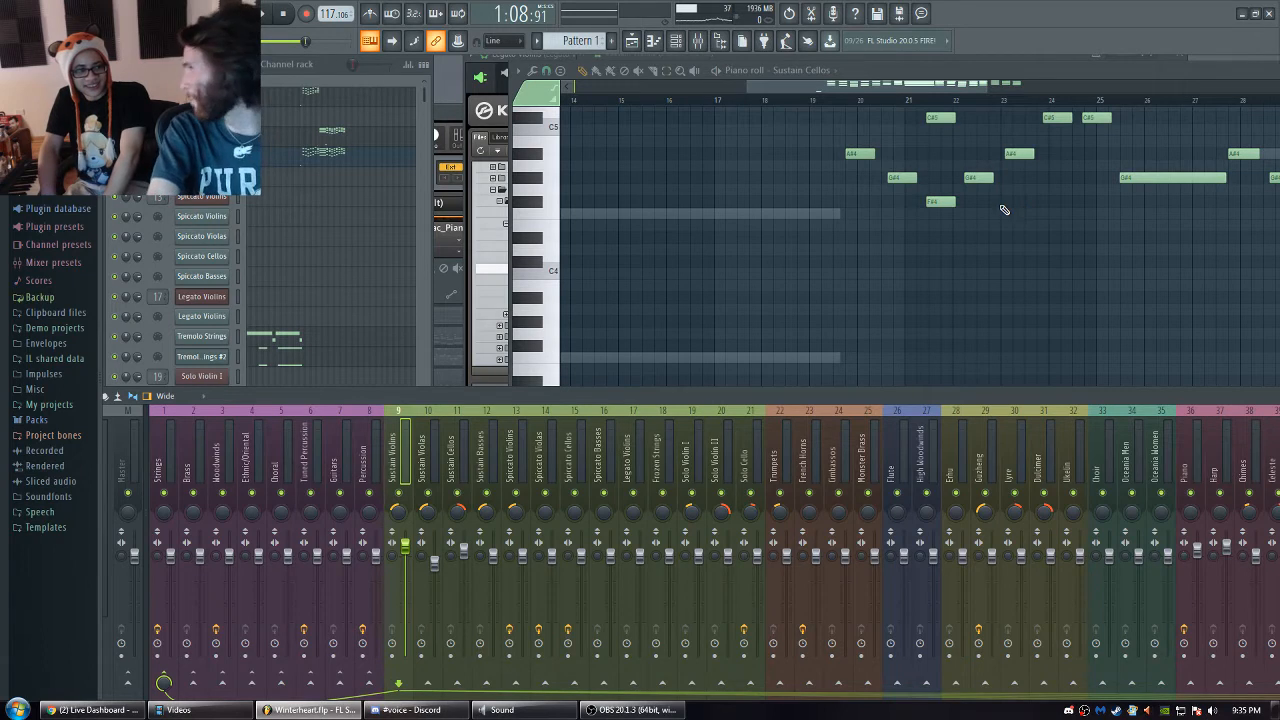
- Reposition the Sustain Cellos piano roll, view the playlist arrangement, and bring the piano roll back to the front
left_click_drag(986, 72, 765, 154)
key("F6")
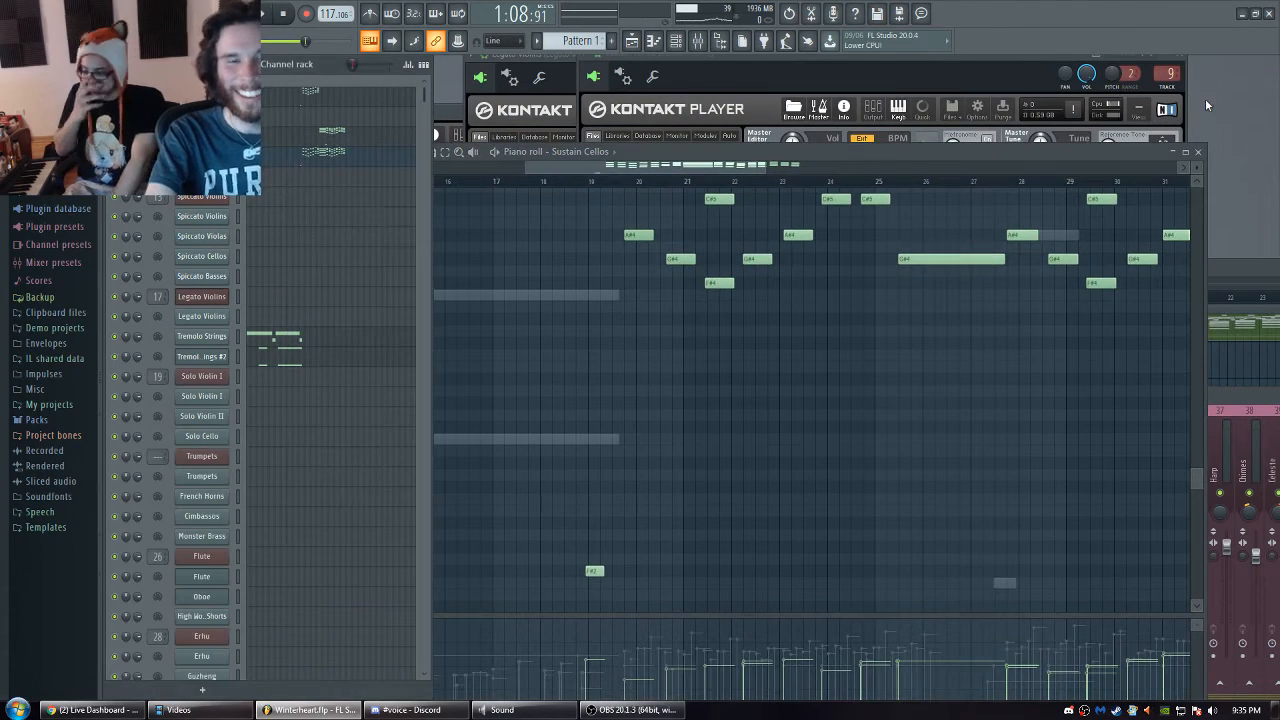
left_click(1257, 278)
left_click_drag(744, 268, 806, 262)
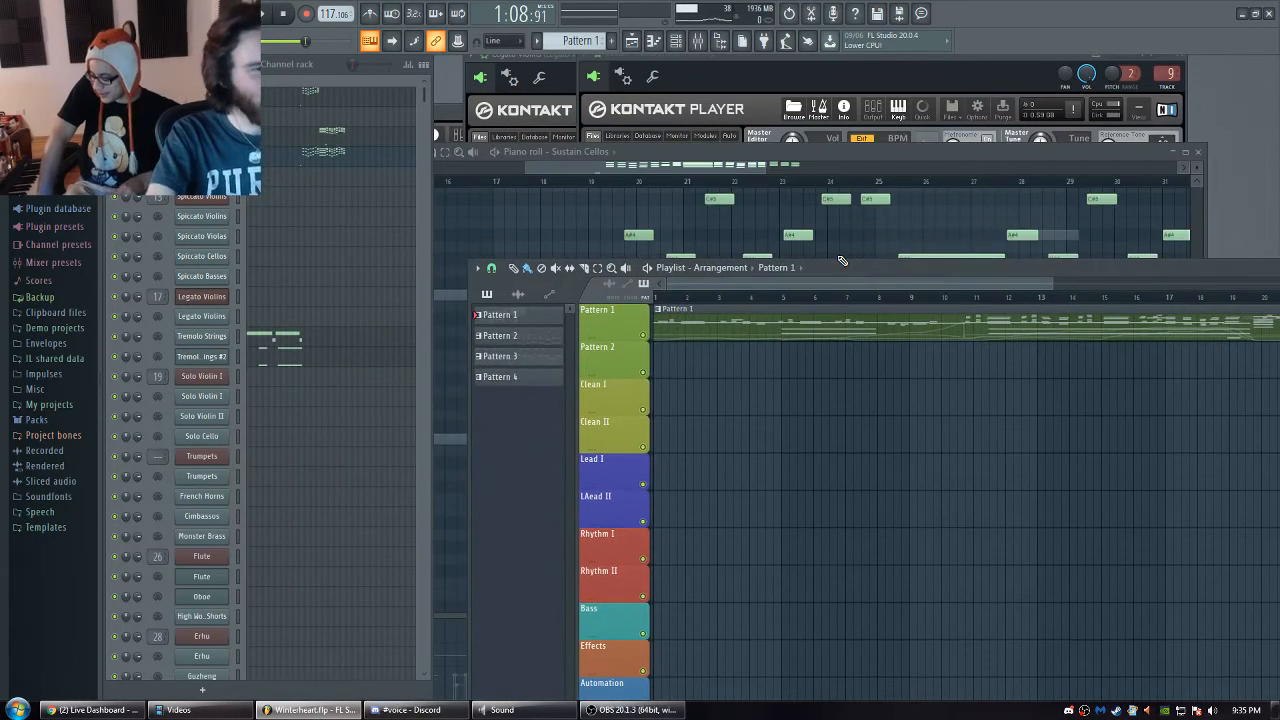
left_click(804, 152)
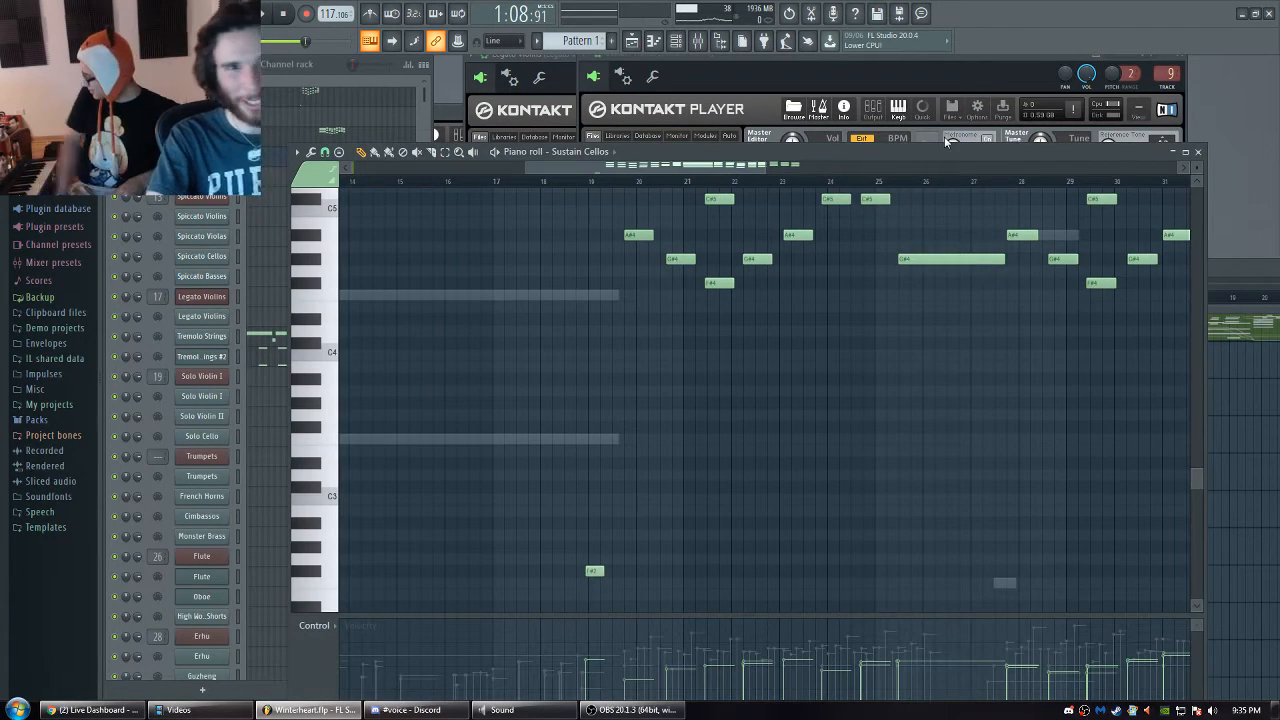
- Move the Sustain Cellos piano roll higher in the workspace and review its notes around bars 17 to 36
left_click_drag(942, 151, 960, 87)
left_click_drag(969, 331, 825, 374)
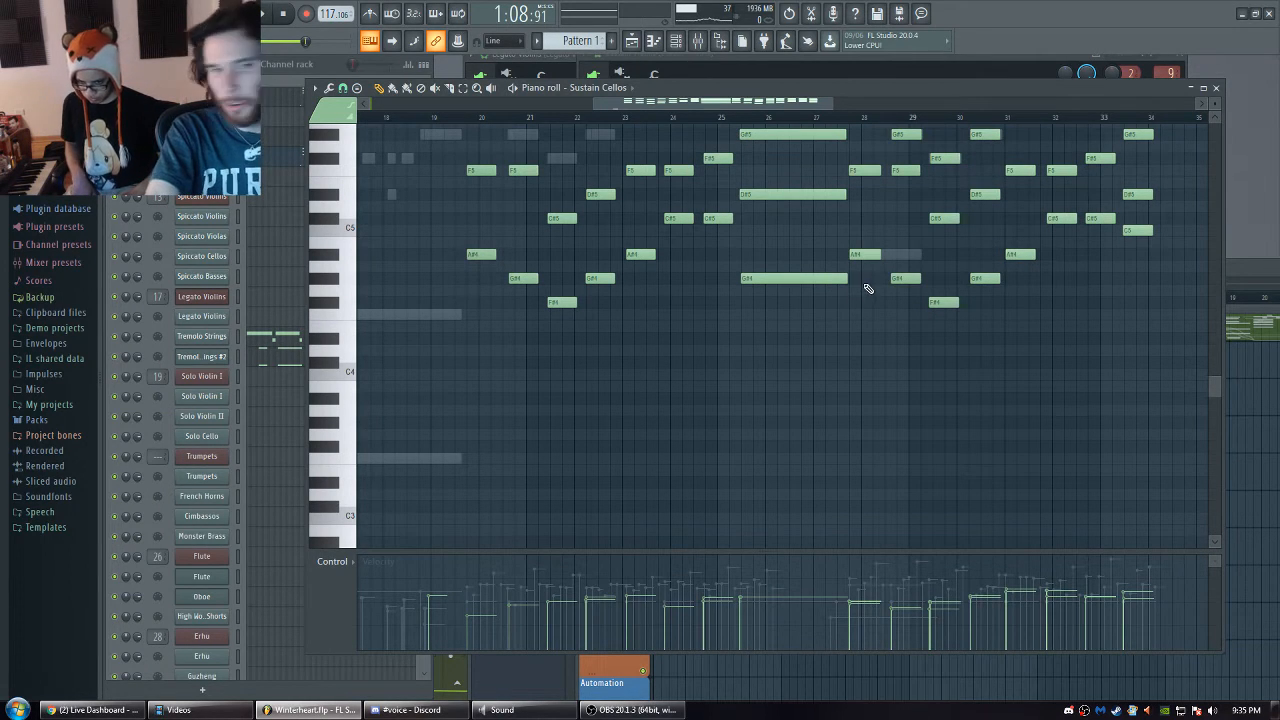
left_click_drag(674, 314, 714, 357)
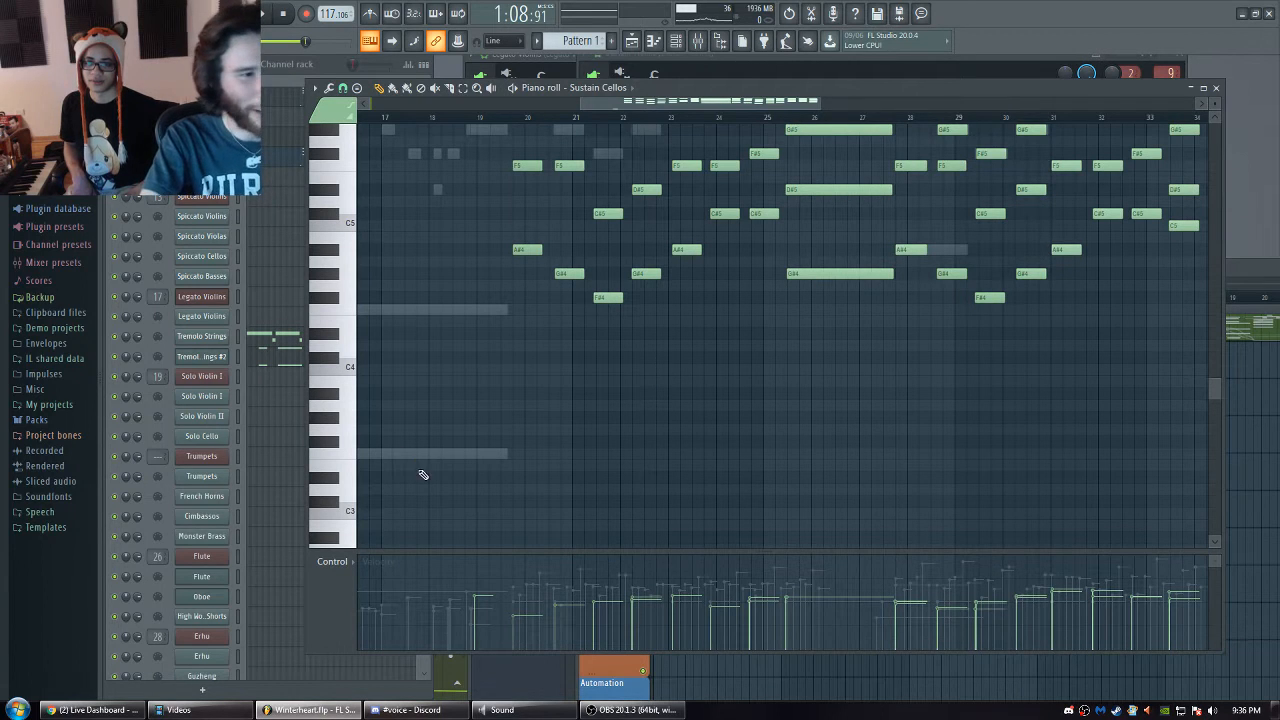
left_click_drag(551, 409, 543, 443)
left_click_drag(574, 483, 571, 504)
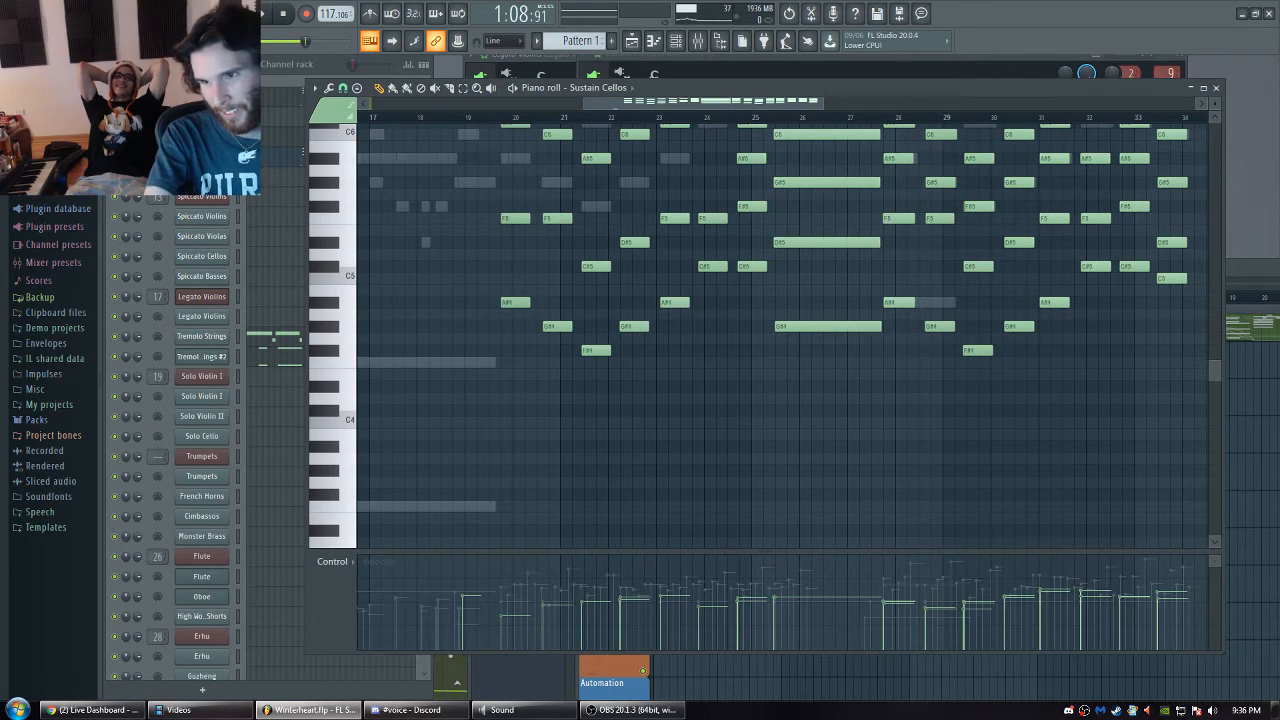
key("alt+Tab")
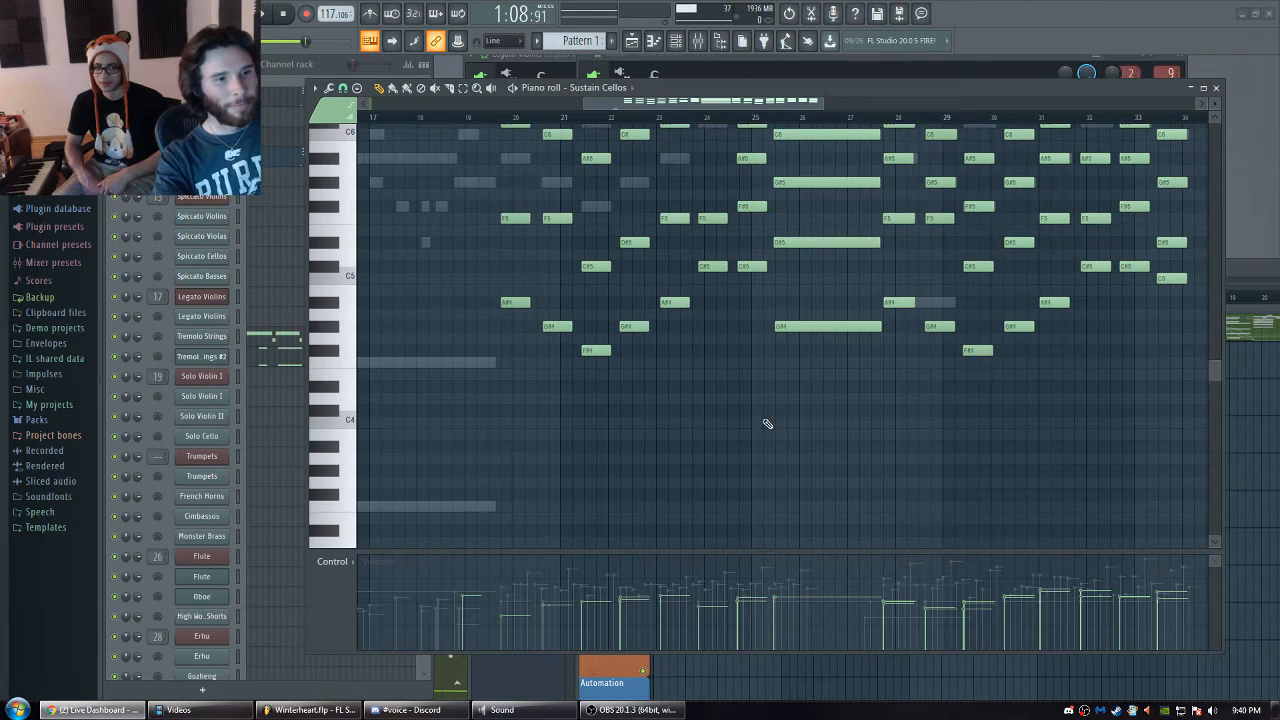
- Switch the piano roll from Sustain Cellos to the Solo Cello channel
left_click_drag(721, 314, 713, 280)
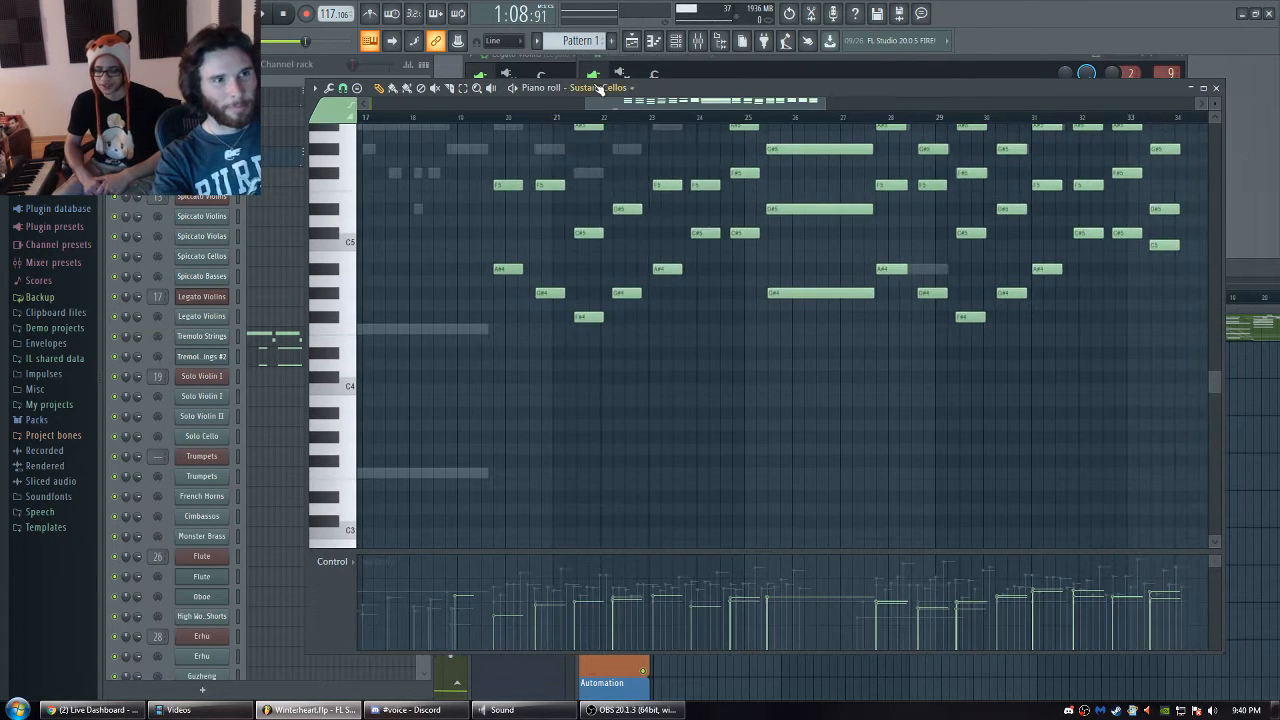
left_click(600, 88)
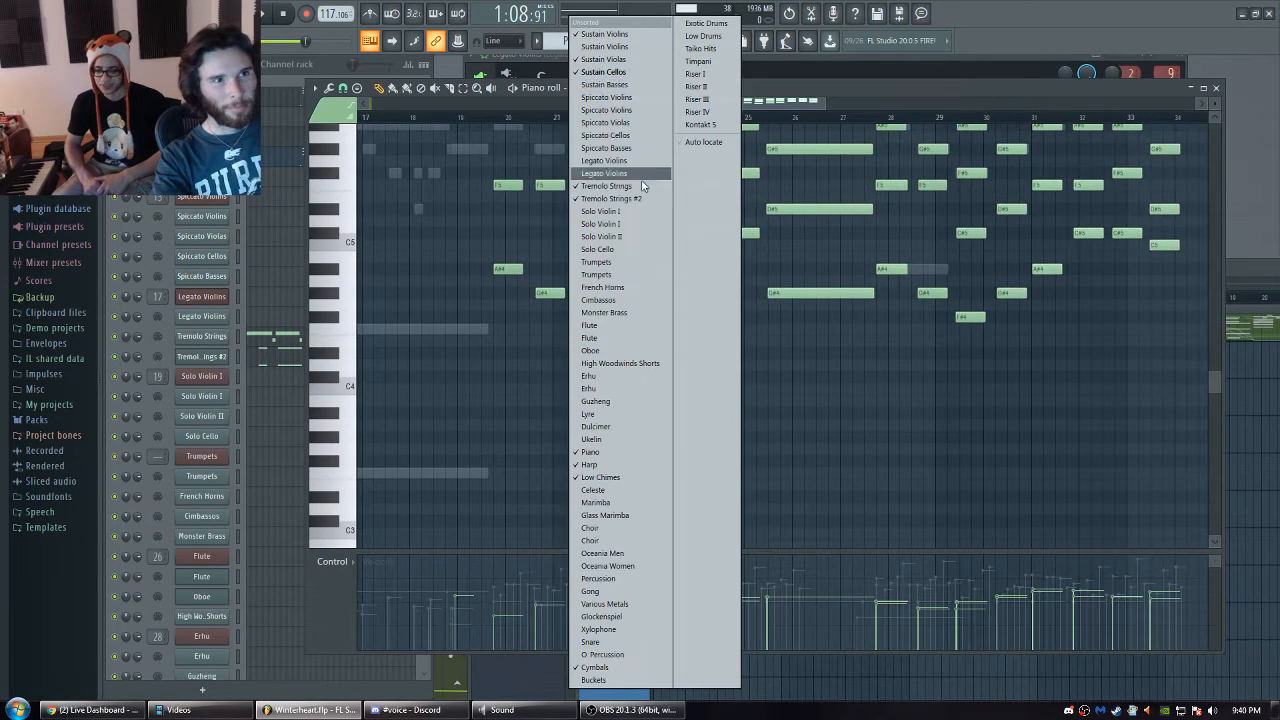
left_click(640, 249)
left_click(352, 388)
left_click(352, 305)
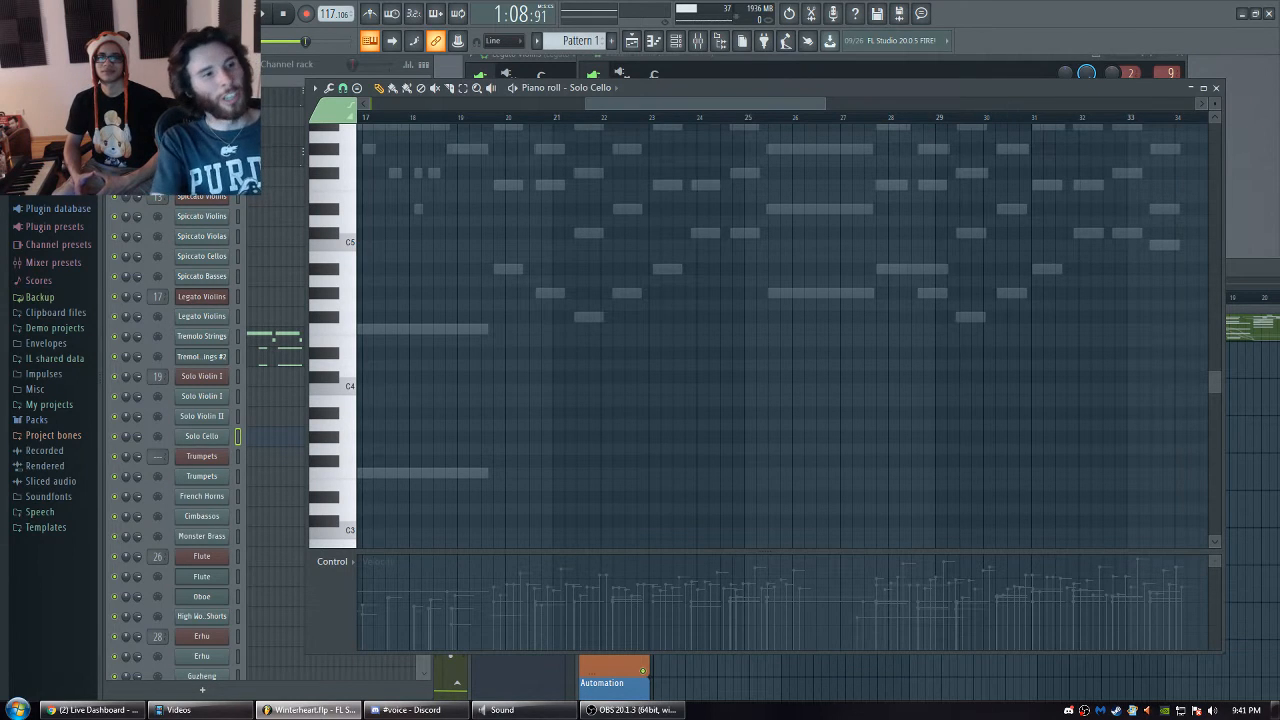
- Open the Erhu channel's Kontakt rack, look through its loaded instruments down to Dulcimer Hammer, and close the plugin window
left_click(239, 415)
scroll(240, 413, "down", 6)
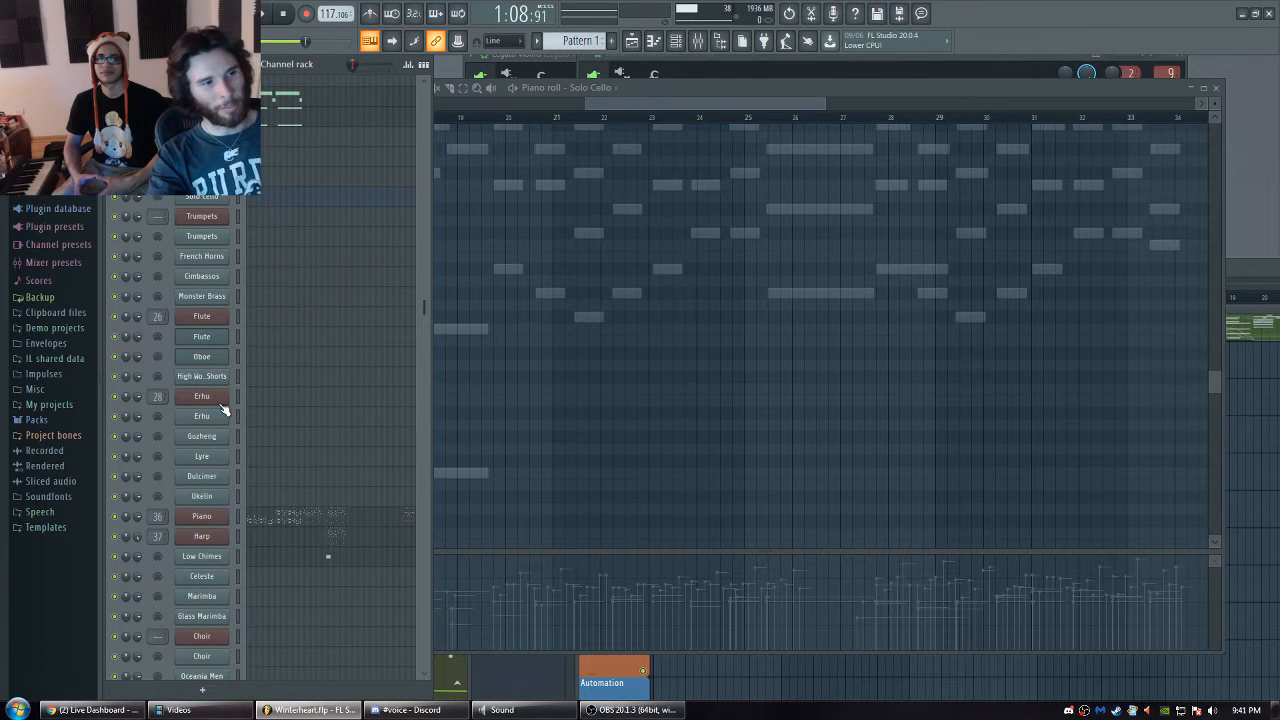
left_click(223, 403)
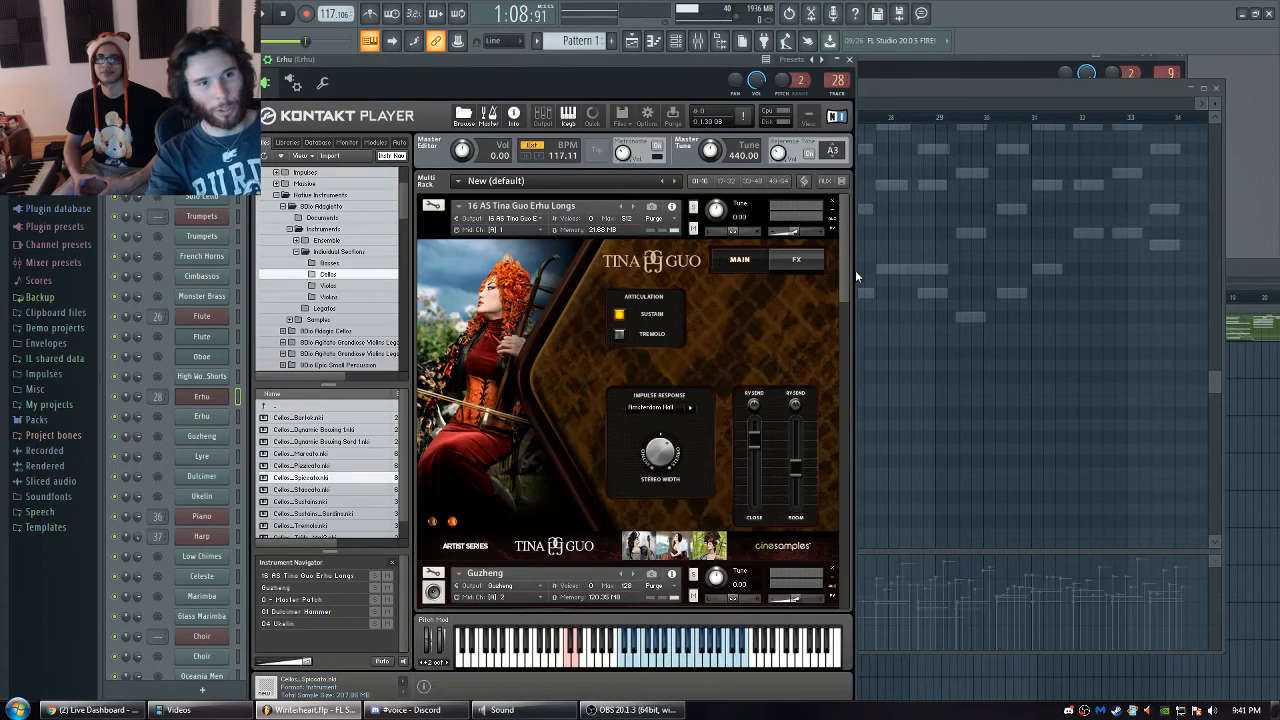
left_click_drag(855, 270, 884, 366)
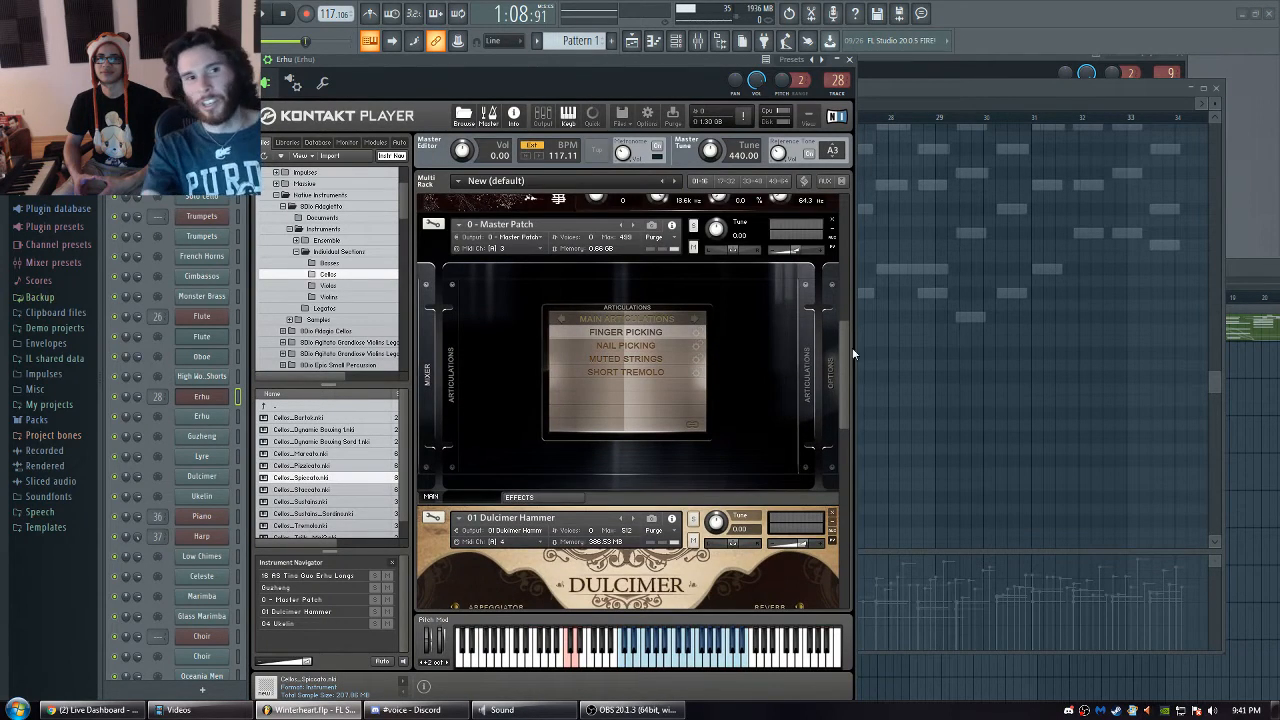
left_click(849, 59)
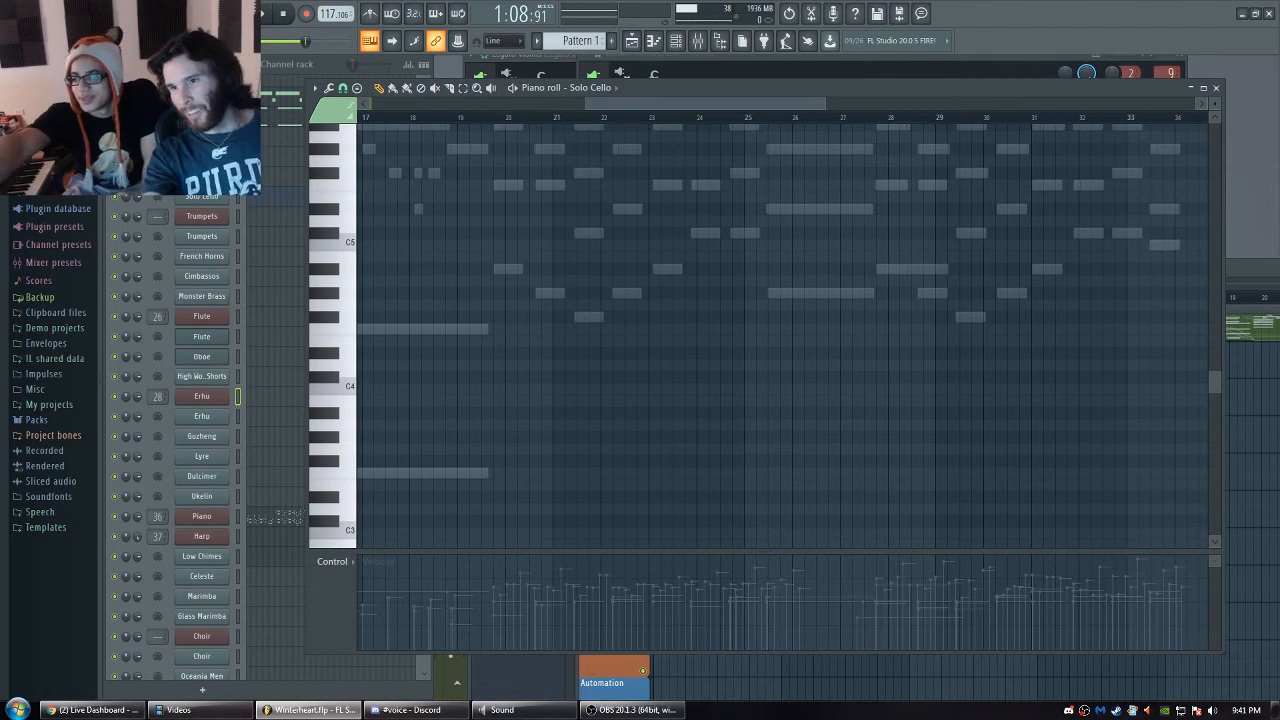
- Switch to the browser's Live Dashboard and check Discord
key("alt+Tab")
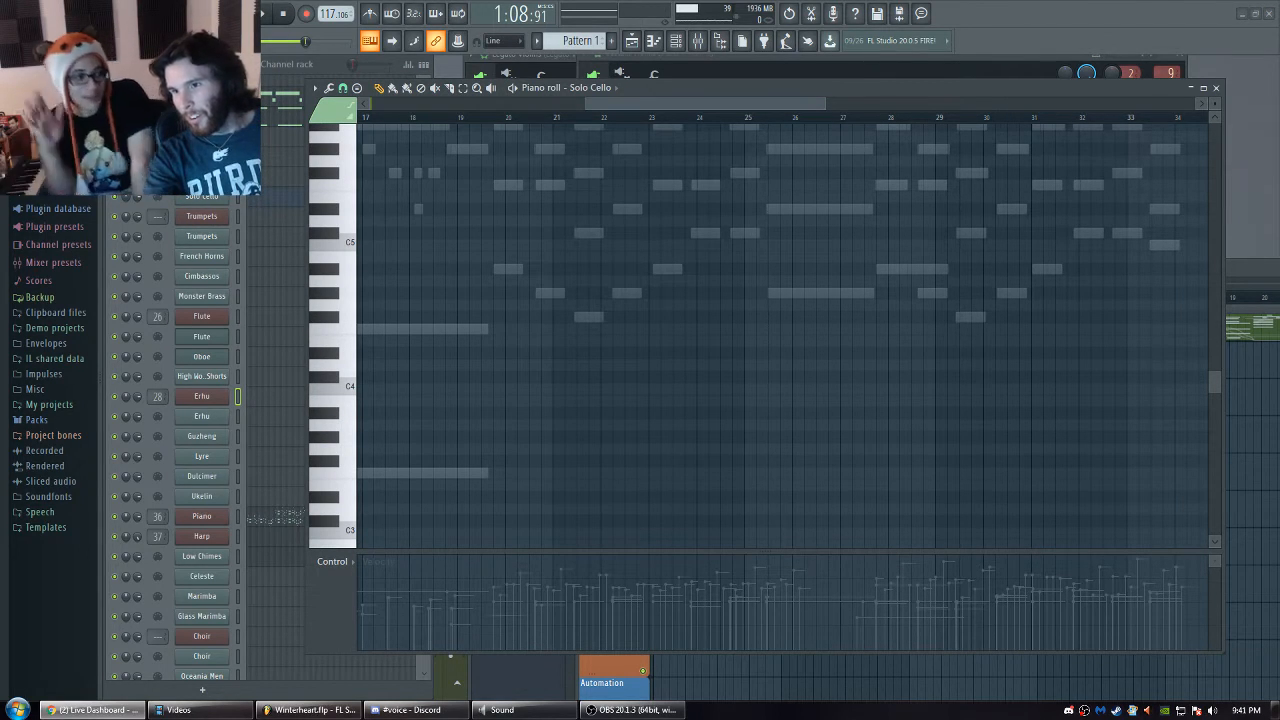
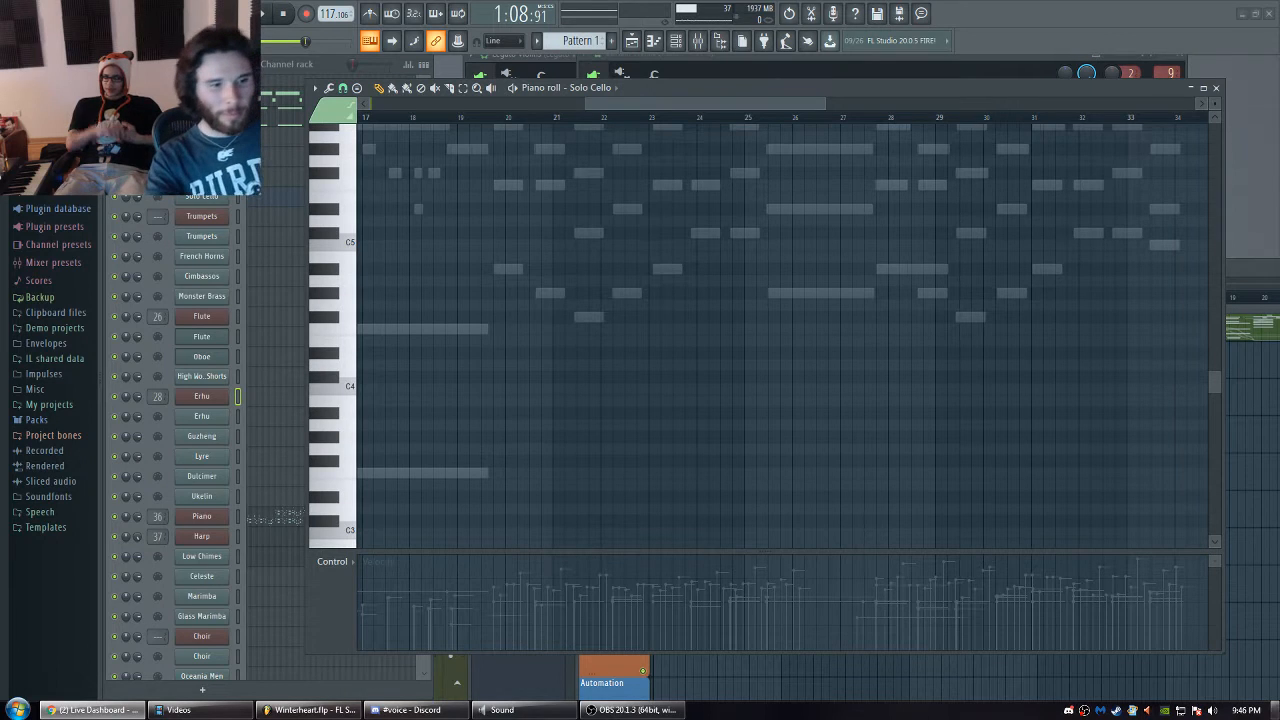
left_click(386, 709)
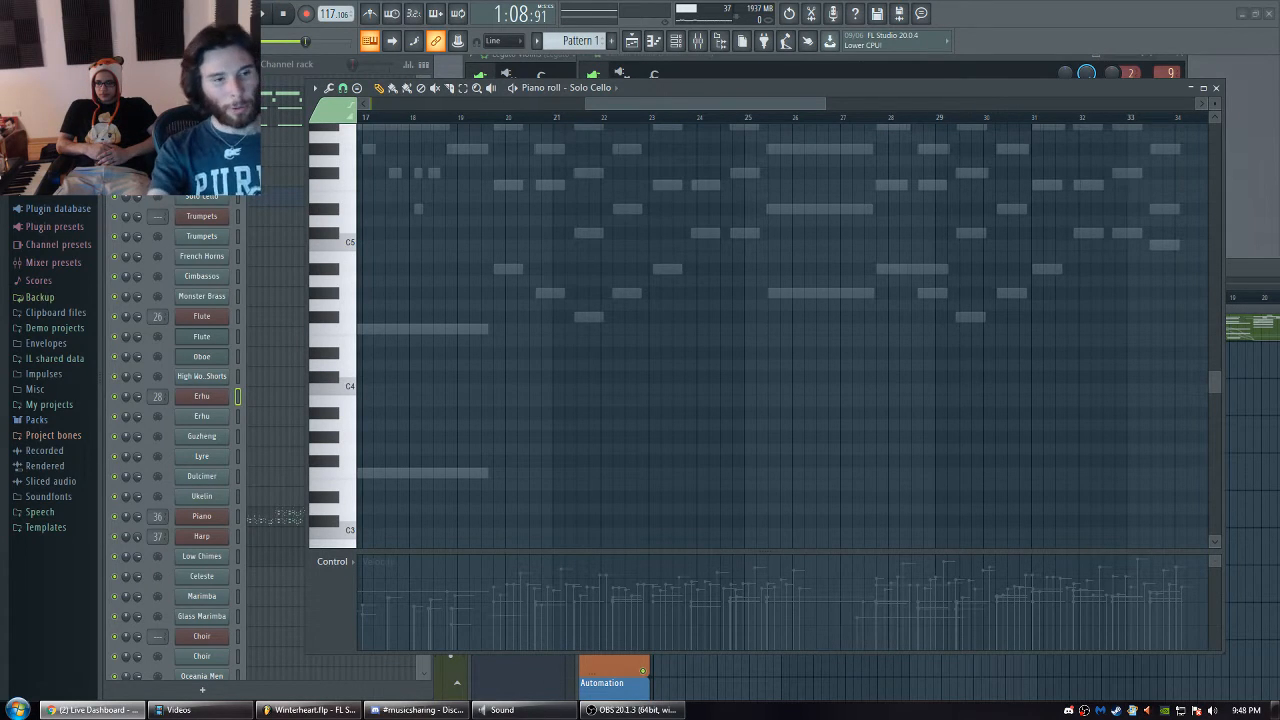
- Show the mixer and reposition the Solo Cello piano roll in front of it
left_click(77, 12)
mouse_move(108, 12)
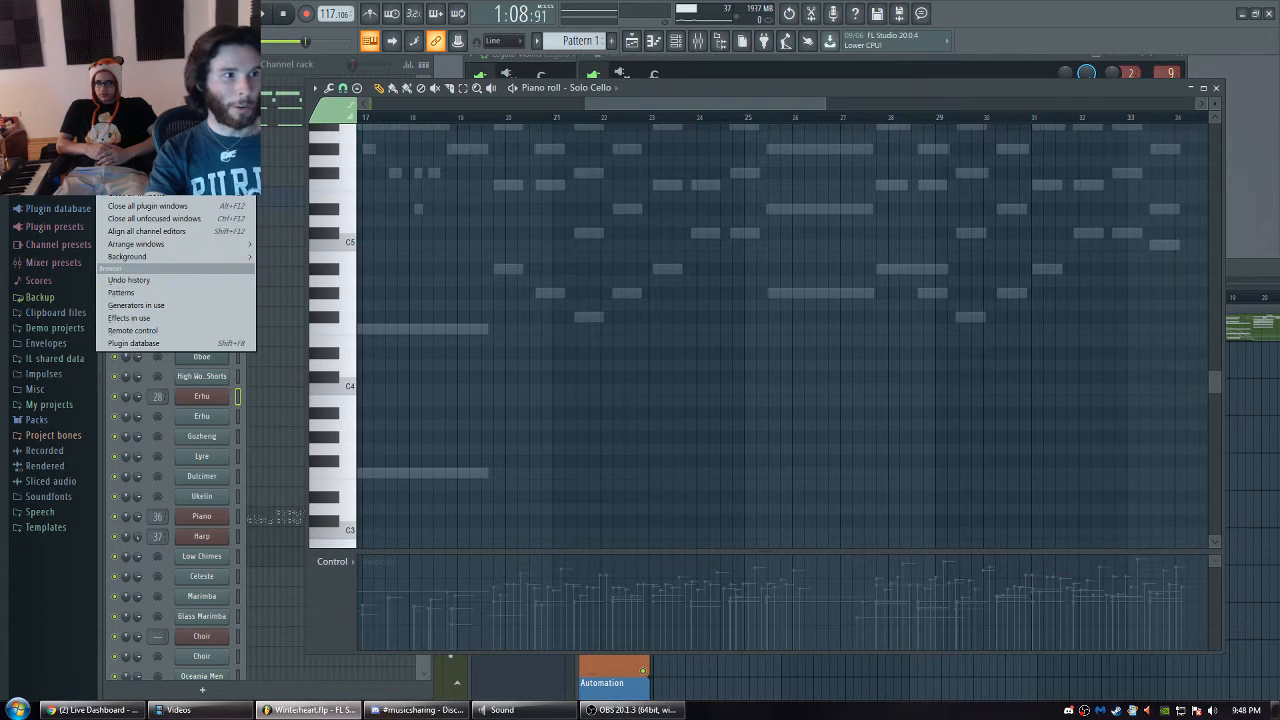
left_click(125, 77)
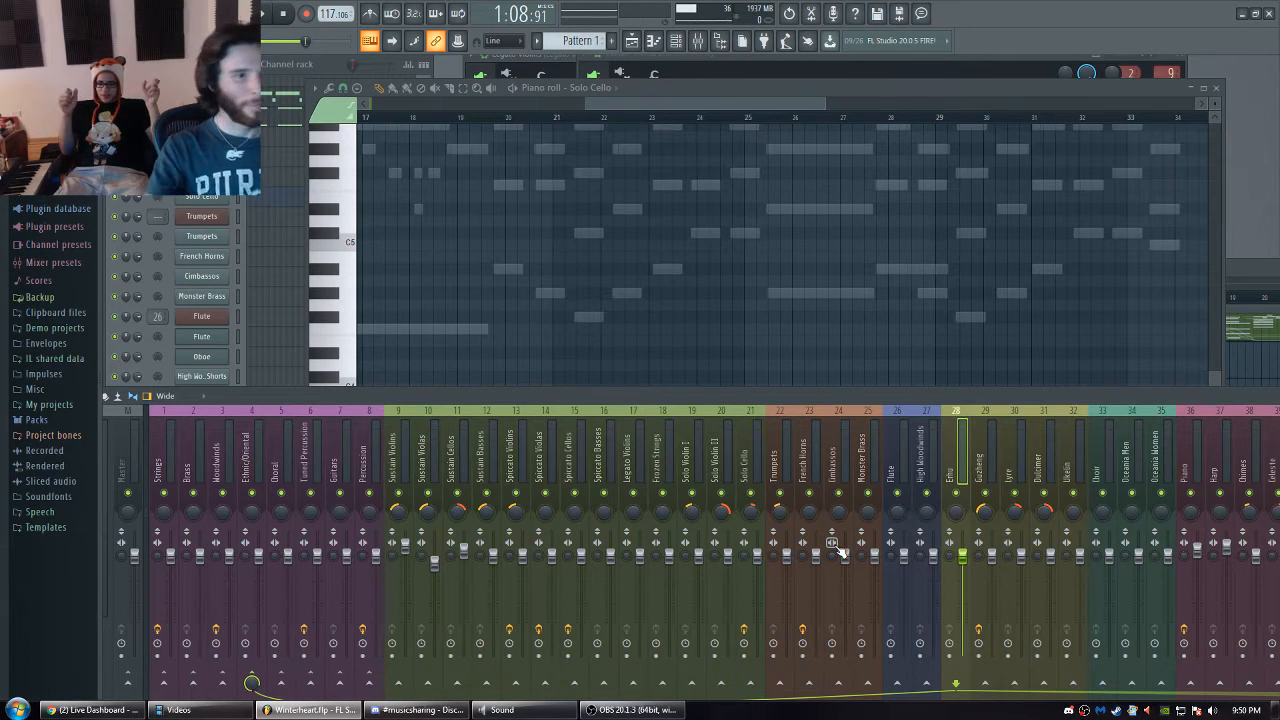
left_click(726, 93)
left_click_drag(698, 87, 776, 102)
left_click_drag(718, 220, 718, 250)
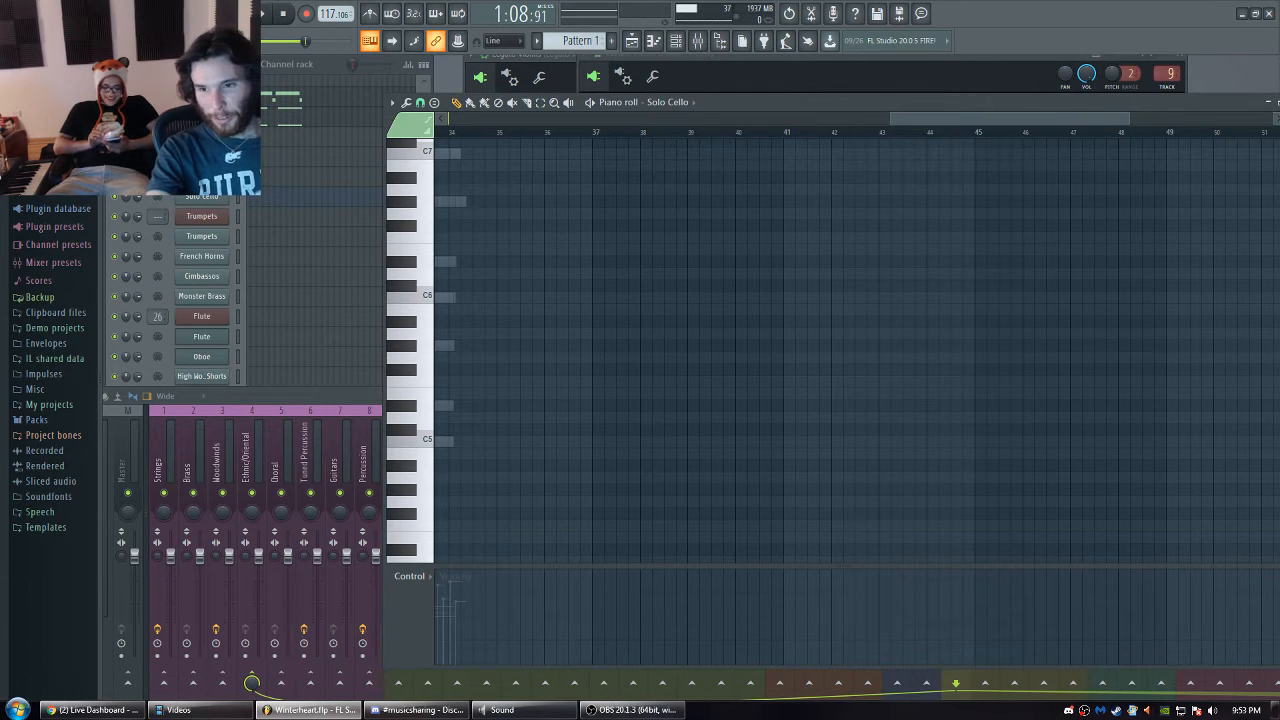
- Switch to the browser and back, bringing the Kontakt Player with the Adagio Cello Divisi patch to the front
key("alt+Tab")
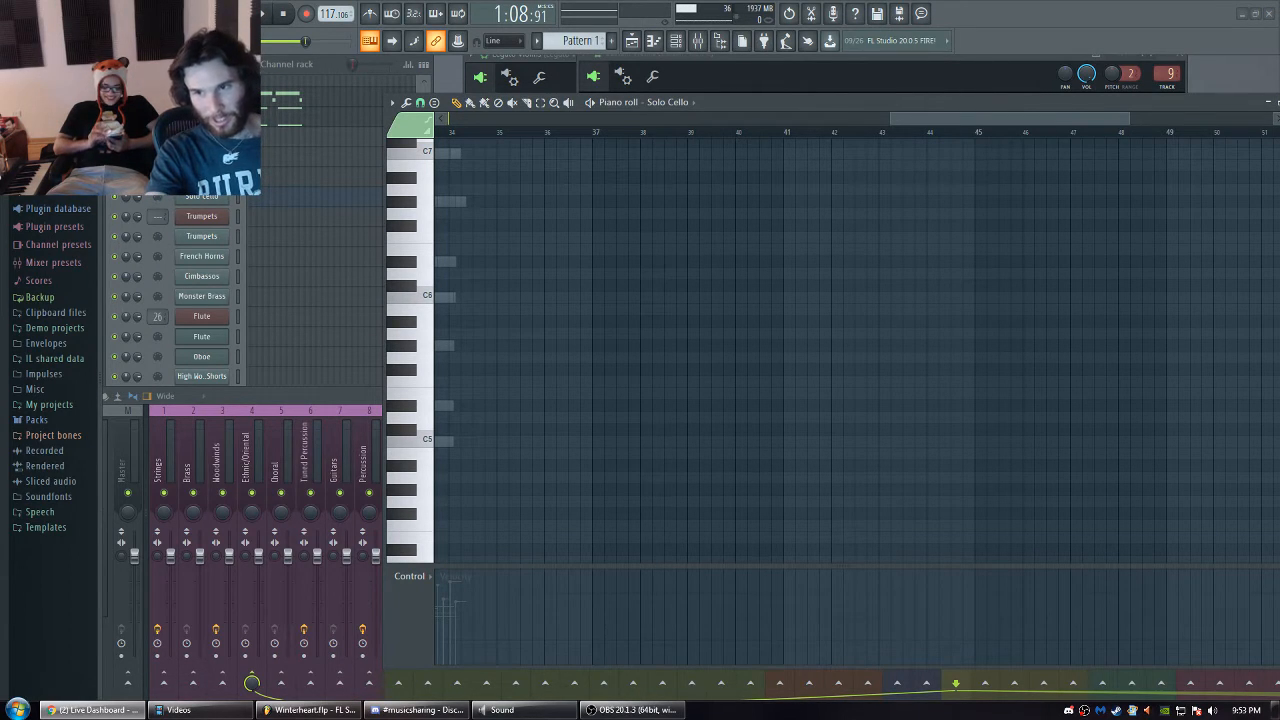
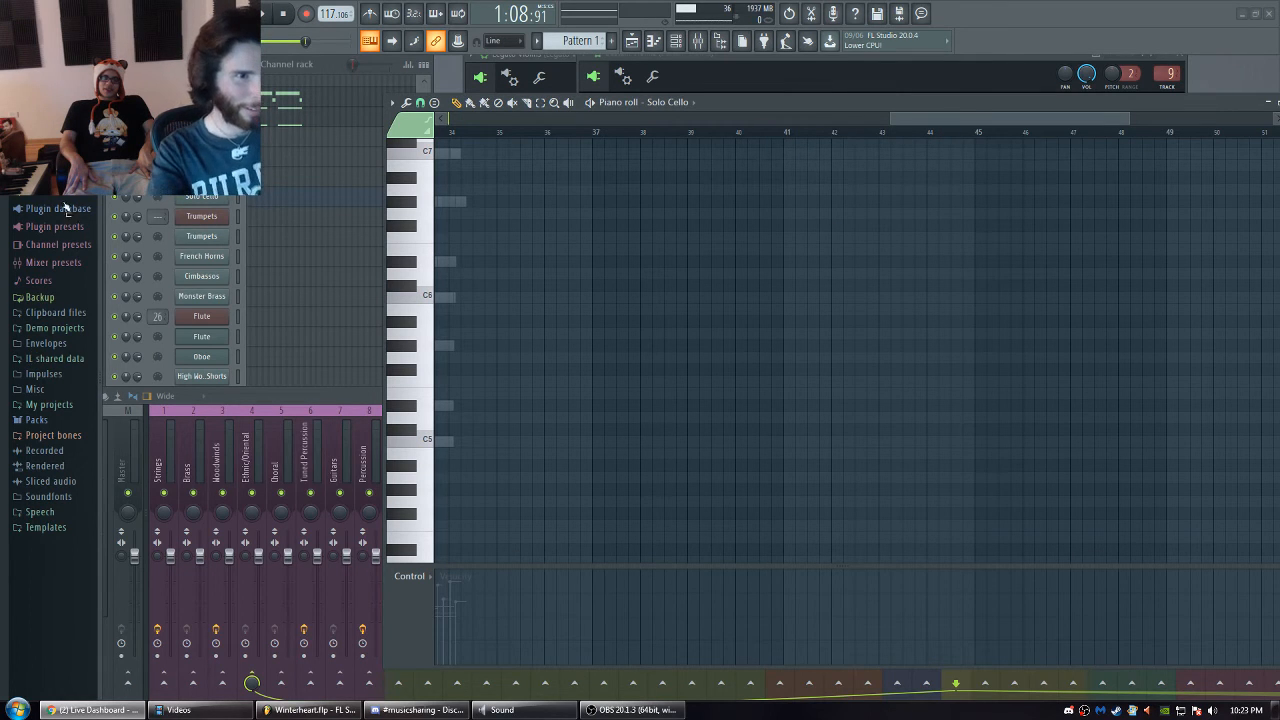
left_click(850, 68)
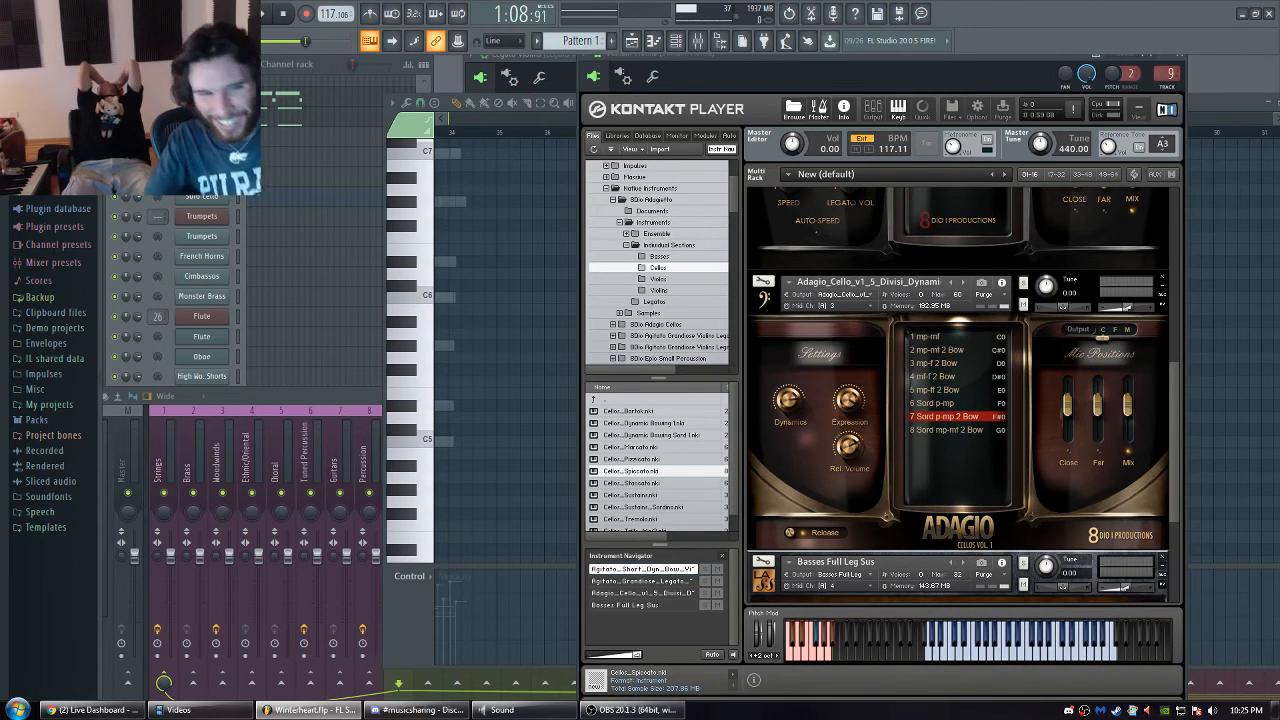
key("alt+Tab")
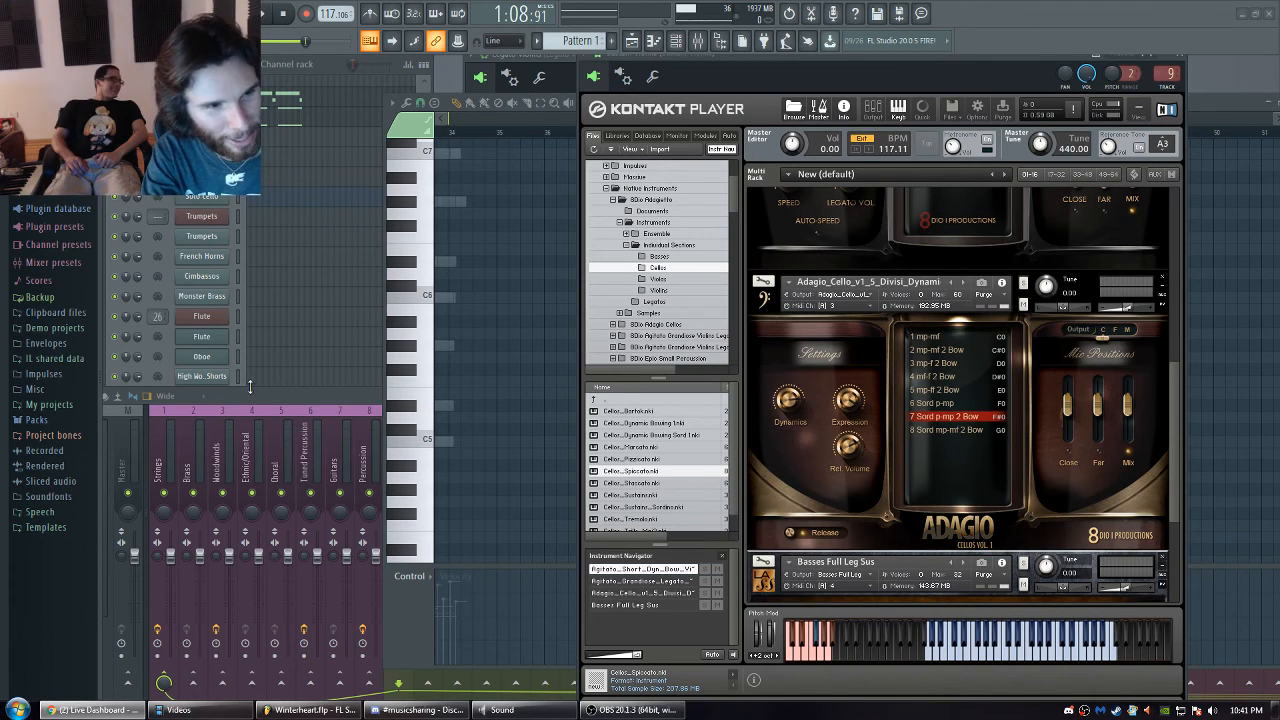
- Bring the Solo Cello piano roll forward and examine the other channels' ghost notes across the pattern, roughly bars 3 to 38
left_click_drag(572, 396, 1162, 442)
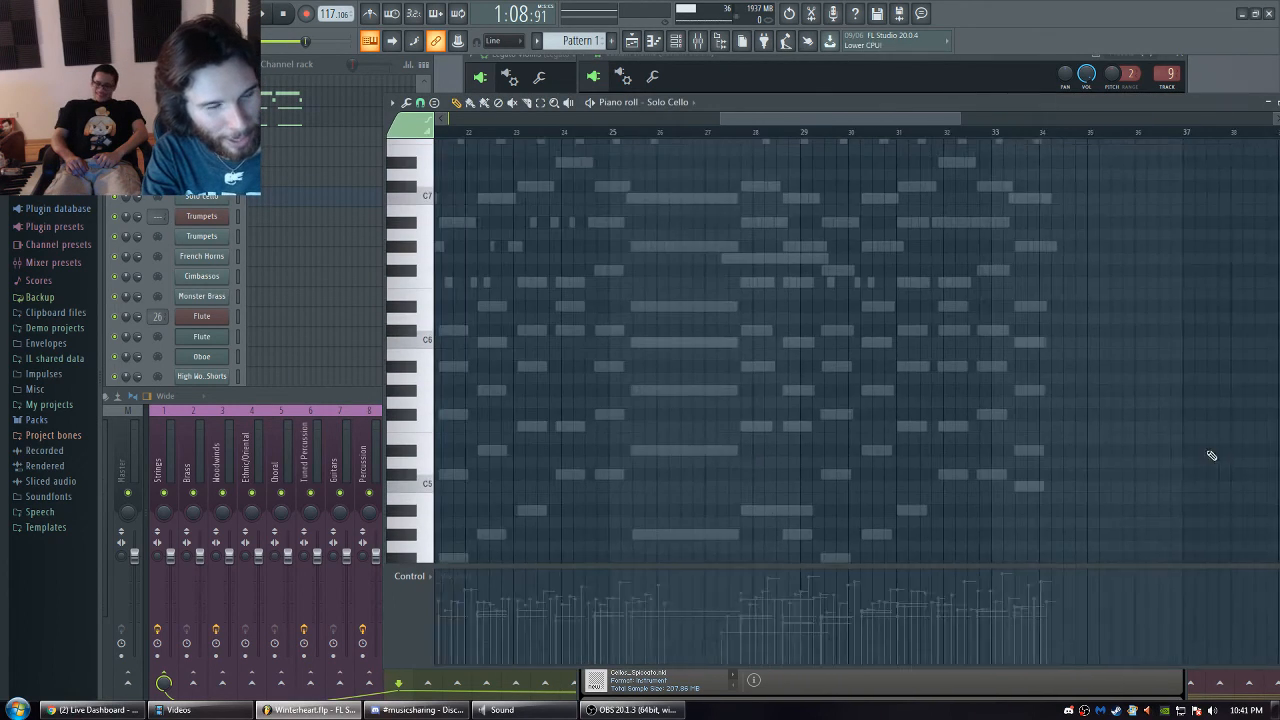
mouse_move(1026, 374)
left_mouse_down()
mouse_move(1083, 369)
mouse_move(1232, 303)
left_mouse_up()
left_click_drag(823, 323, 1113, 381)
left_click_drag(863, 377, 995, 299)
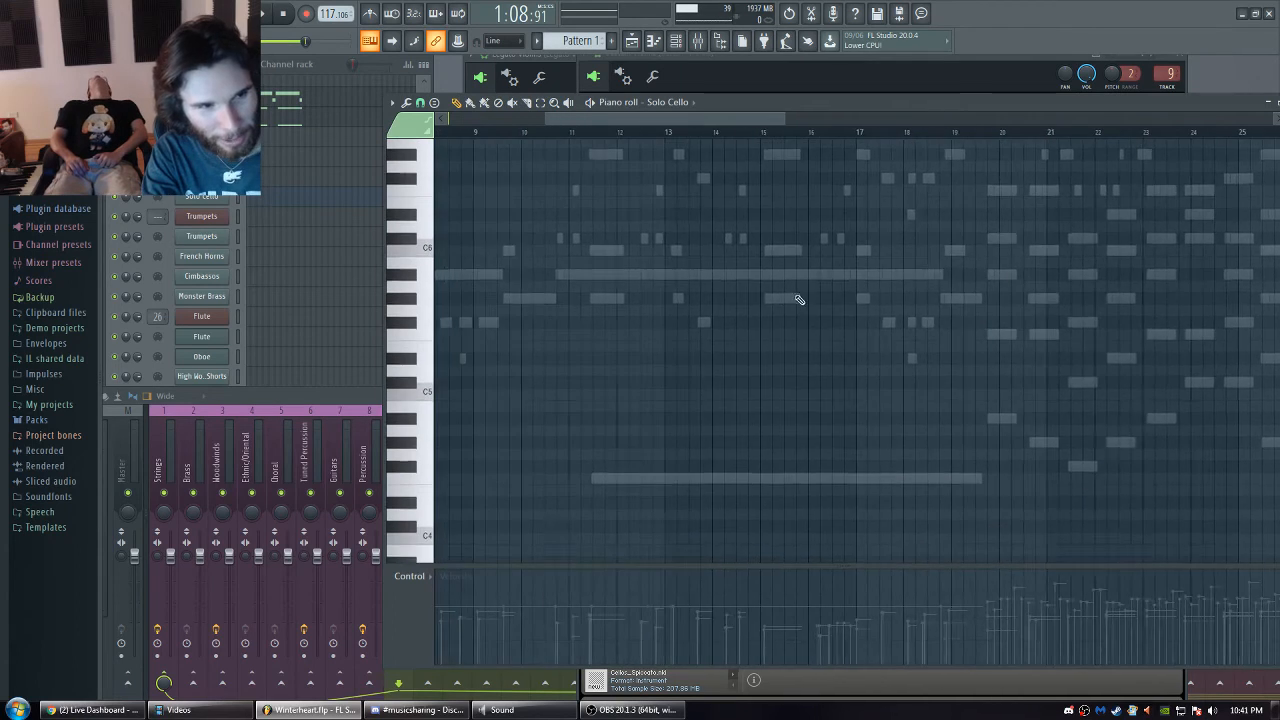
left_click_drag(800, 300, 1046, 415)
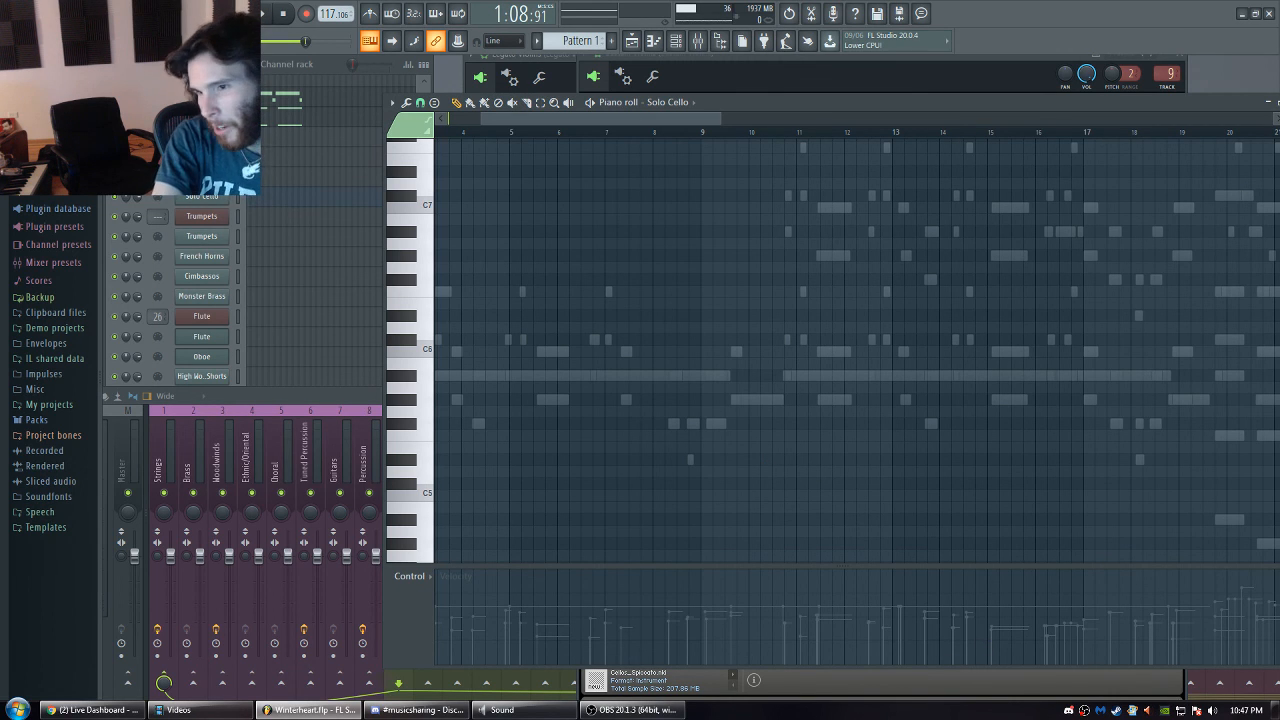
key("alt+Tab")
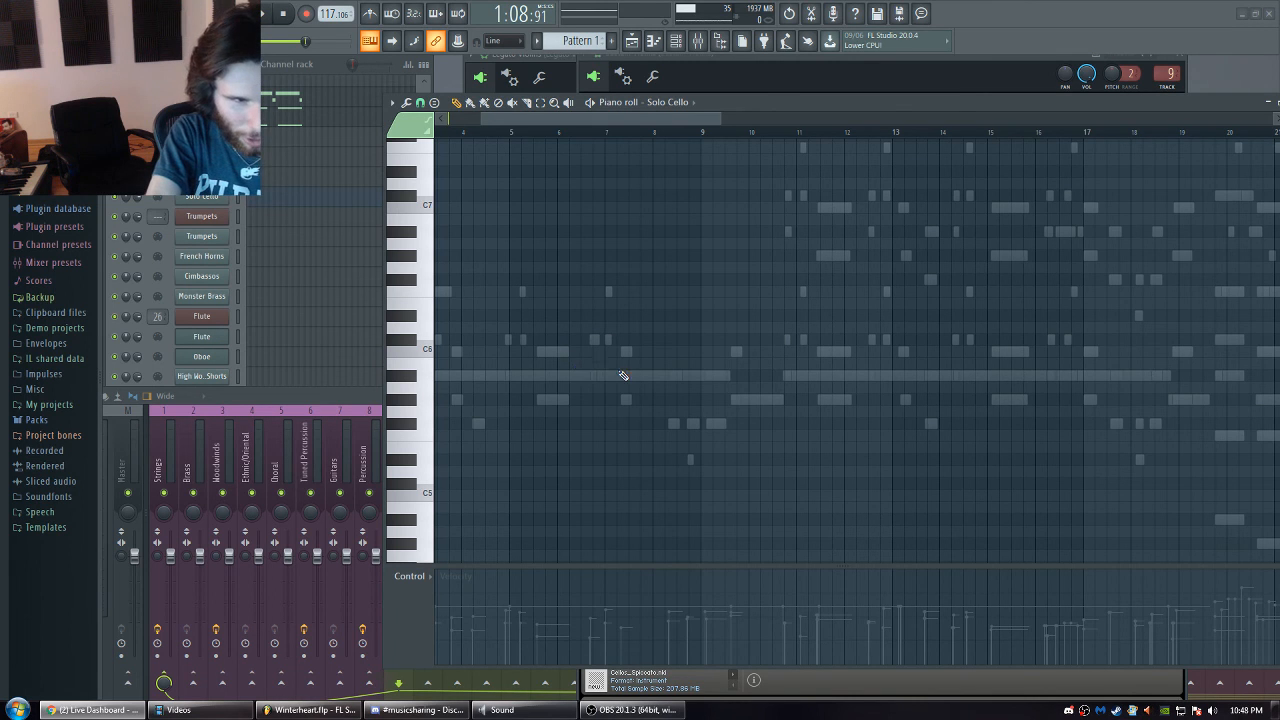
left_click_drag(623, 371, 646, 190)
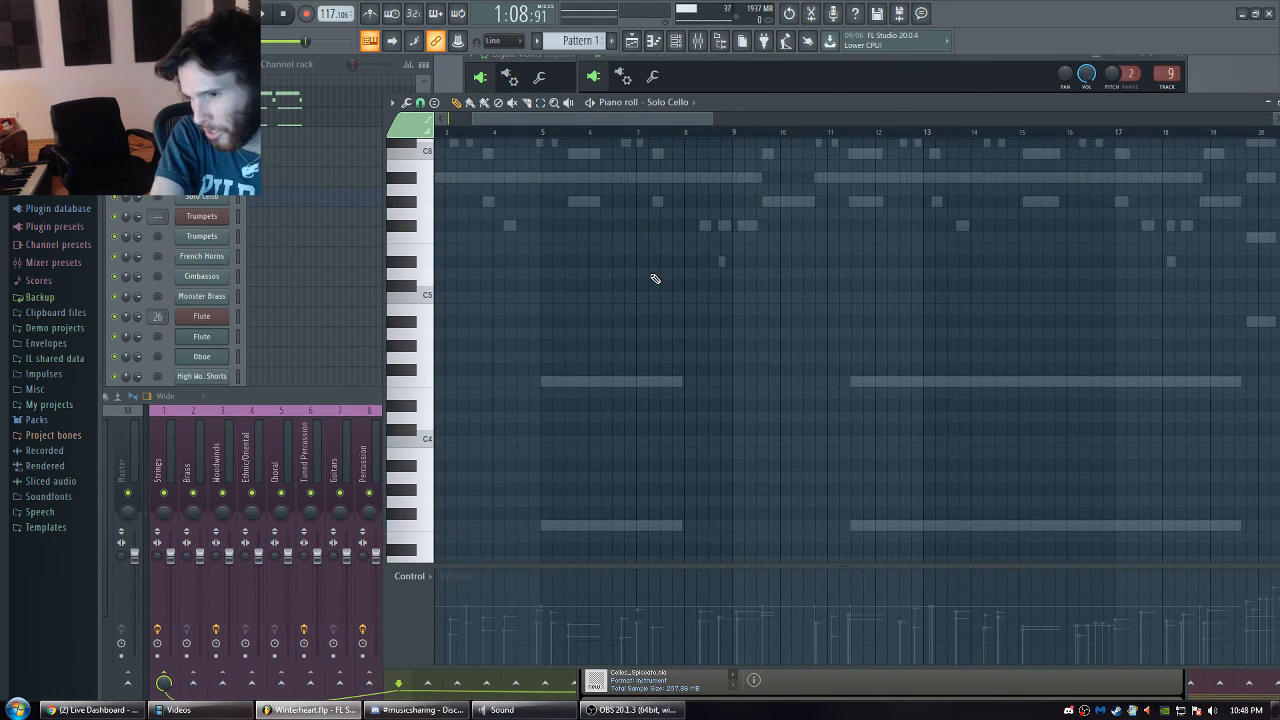
left_click_drag(879, 353, 729, 409)
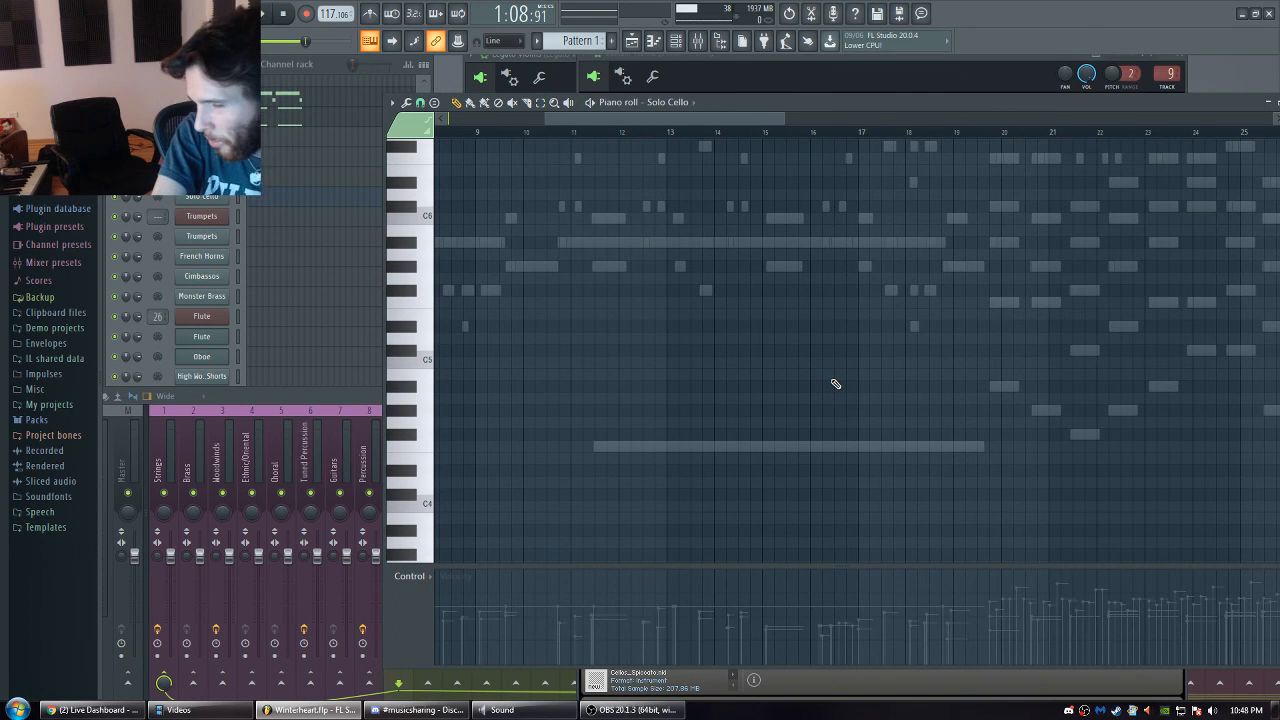